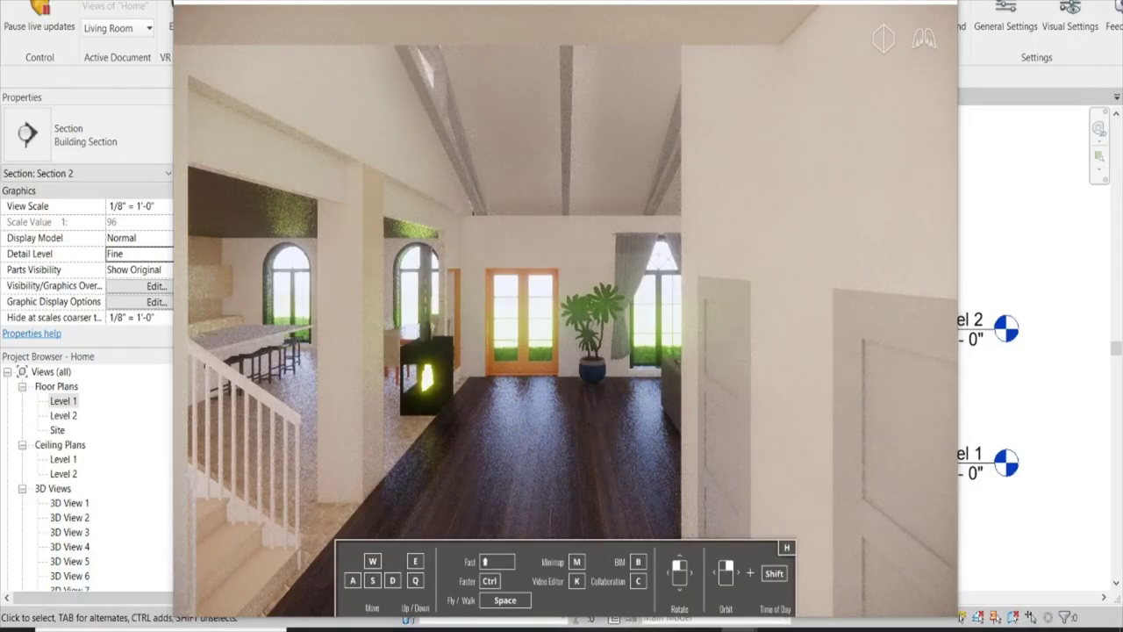
Fly the Enscape camera from the hallway into the living room to view the ceiling beams, then nudge the Level 2 plan
key("a")
key("Left")
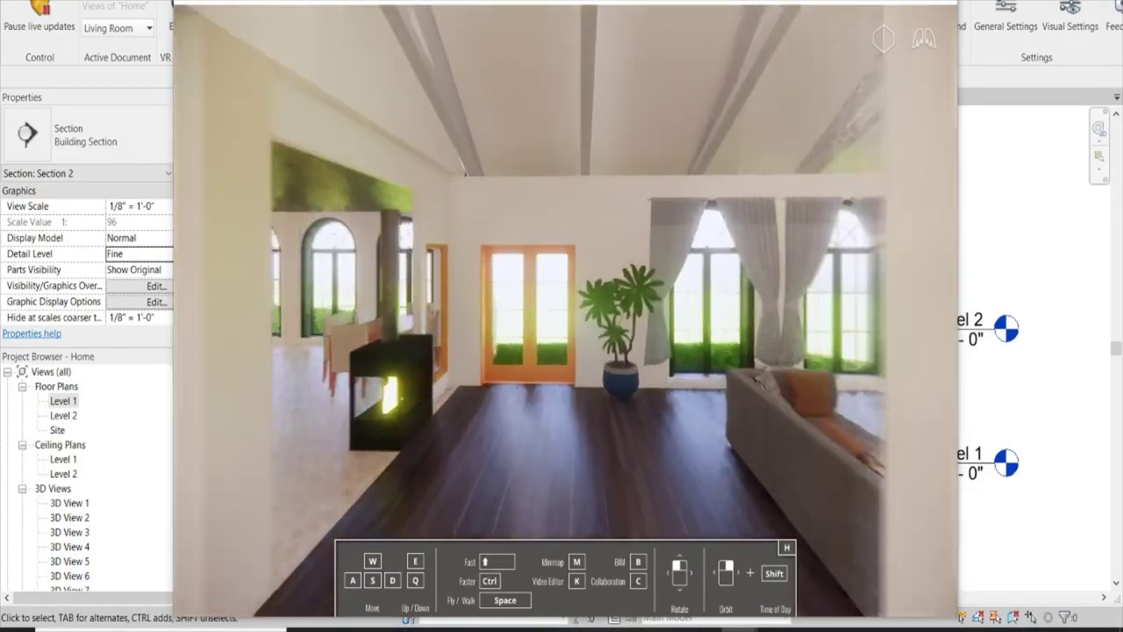
key("a")
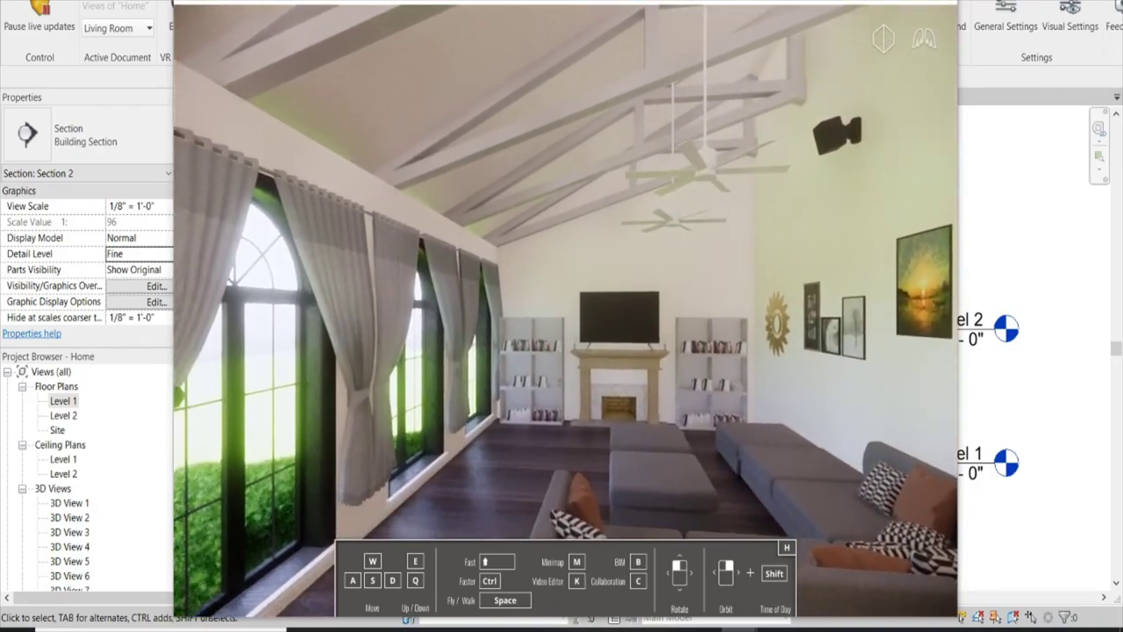
key("w")
key("s")
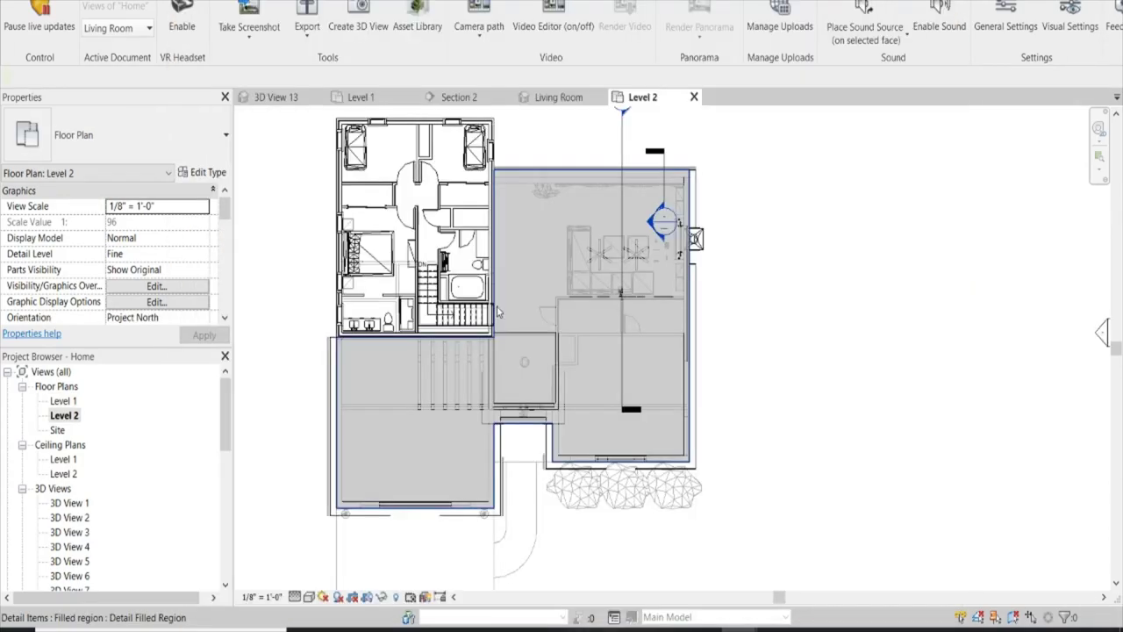
middle_click_drag(498, 311, 512, 308)
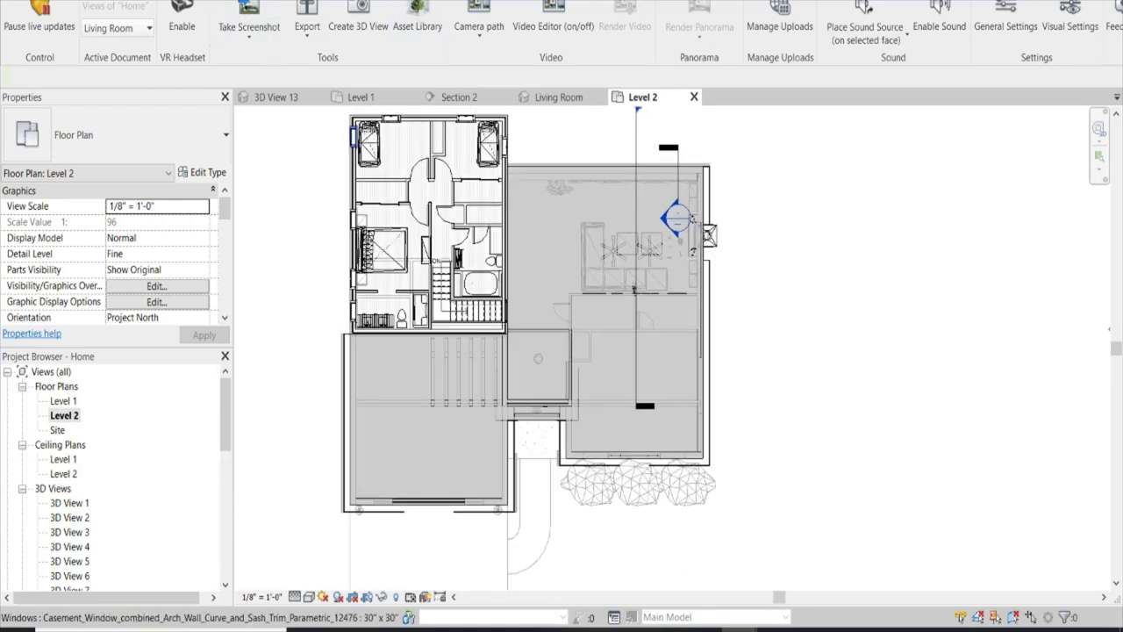
Open the Default 3D View and orbit it to face the house front
left_click(358, 17)
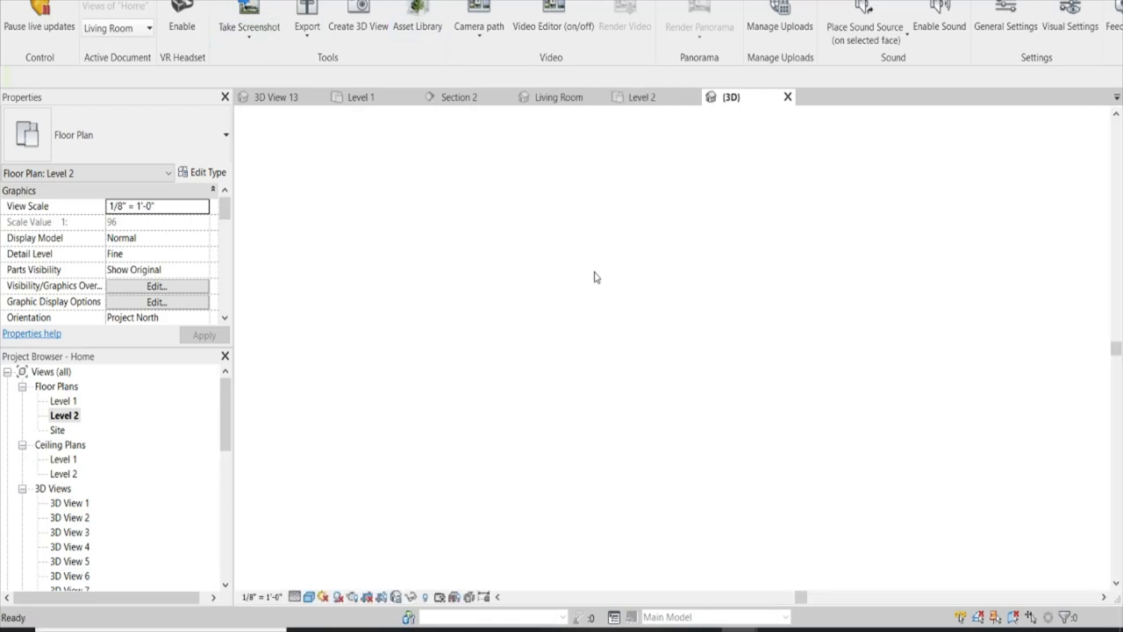
scroll(746, 272, "up", 5)
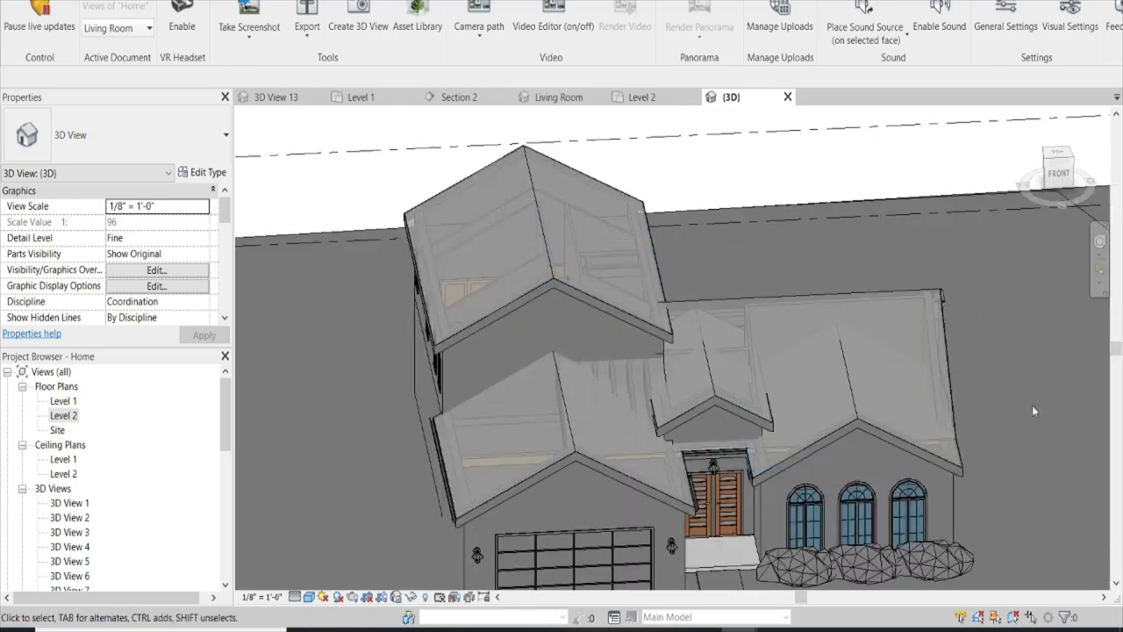
mouse_move(968, 391)
middle_mouse_down("shift")
mouse_move(883, 293)
mouse_move(995, 348)
mouse_move(1041, 319)
middle_mouse_up("shift")
mouse_move(841, 323)
middle_mouse_down("shift")
mouse_move(651, 360)
mouse_move(877, 433)
middle_mouse_up("shift")
scroll(651, 360, "up", 3)
scroll(732, 293, "down", 5)
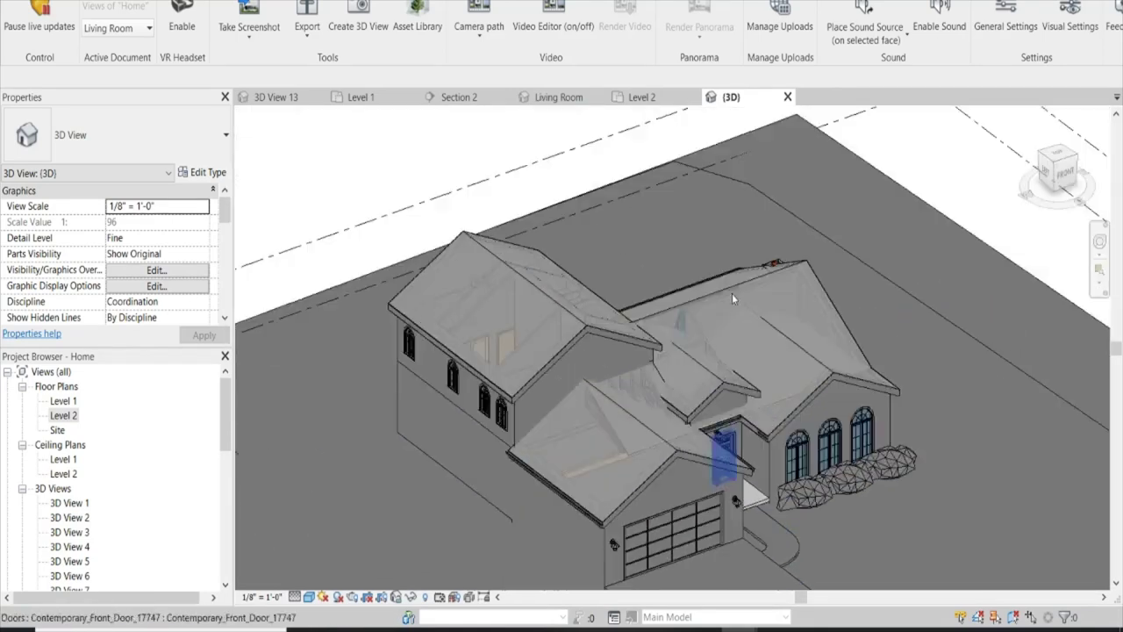
scroll(731, 411, "up", 6)
scroll(728, 412, "up", 1)
Inspect the arched wall, fireplace and roof fascia by selecting them while orbiting the roof
left_click(725, 409)
middle_click_drag(724, 410, 476, 401, "shift")
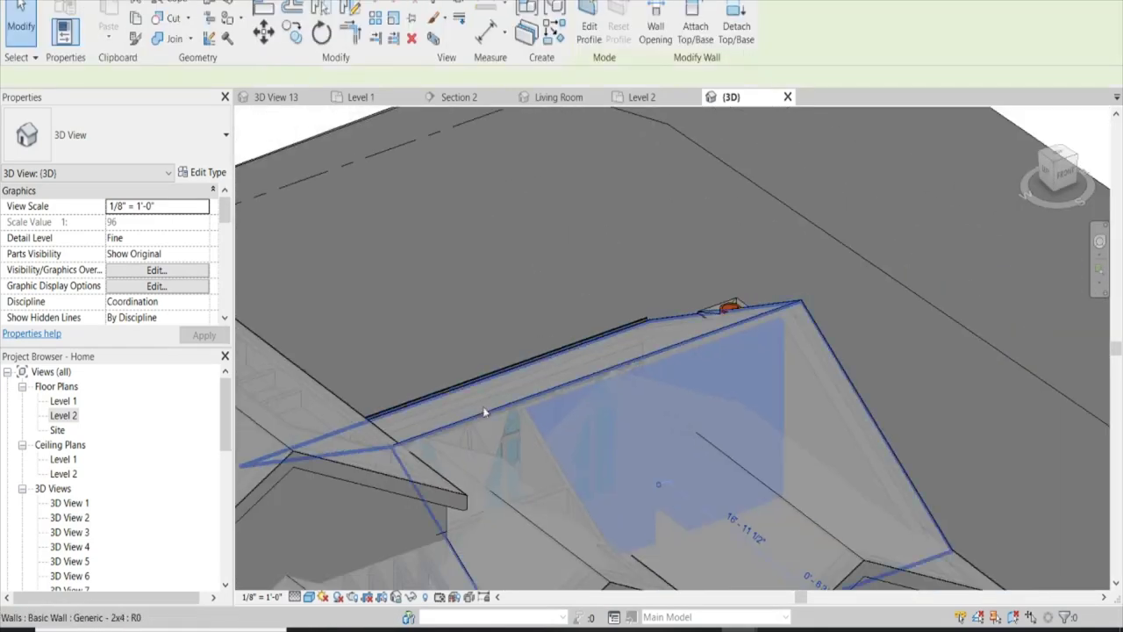
left_click(477, 401)
key("Delete")
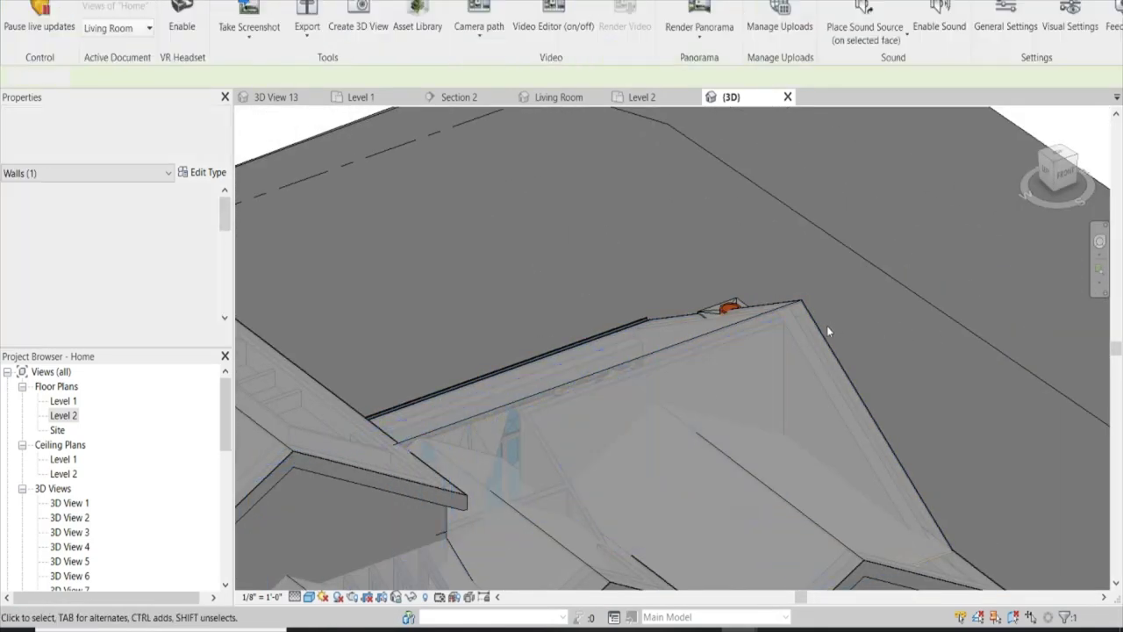
left_click(826, 326)
left_click(732, 295)
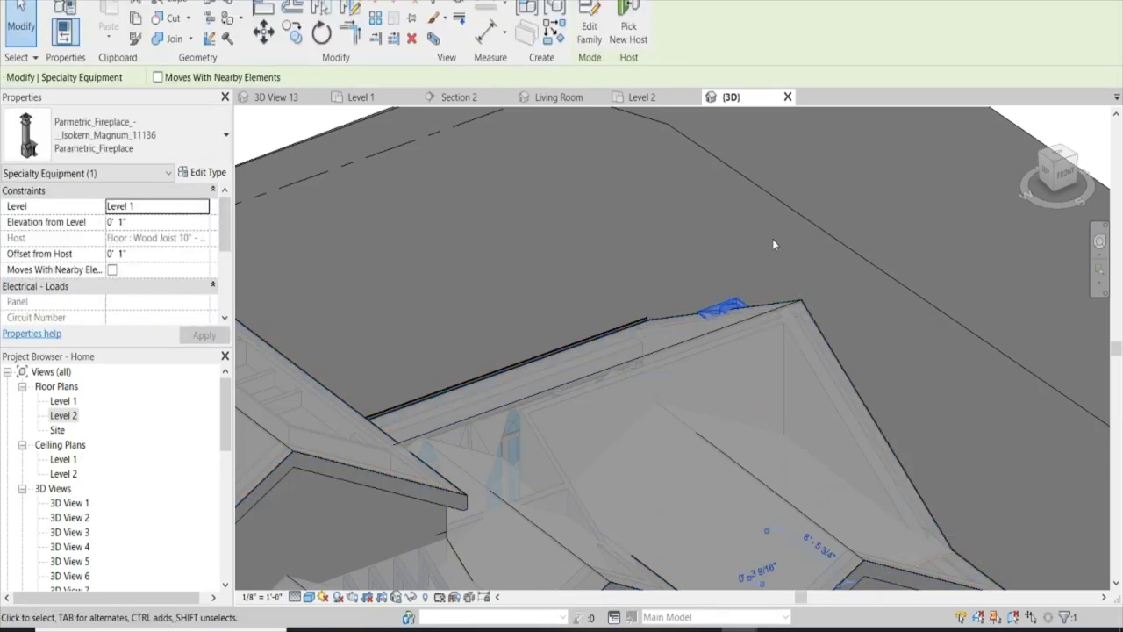
left_click(850, 356)
mouse_move(903, 410)
middle_mouse_down("shift")
mouse_move(655, 422)
mouse_move(877, 527)
middle_mouse_up("shift")
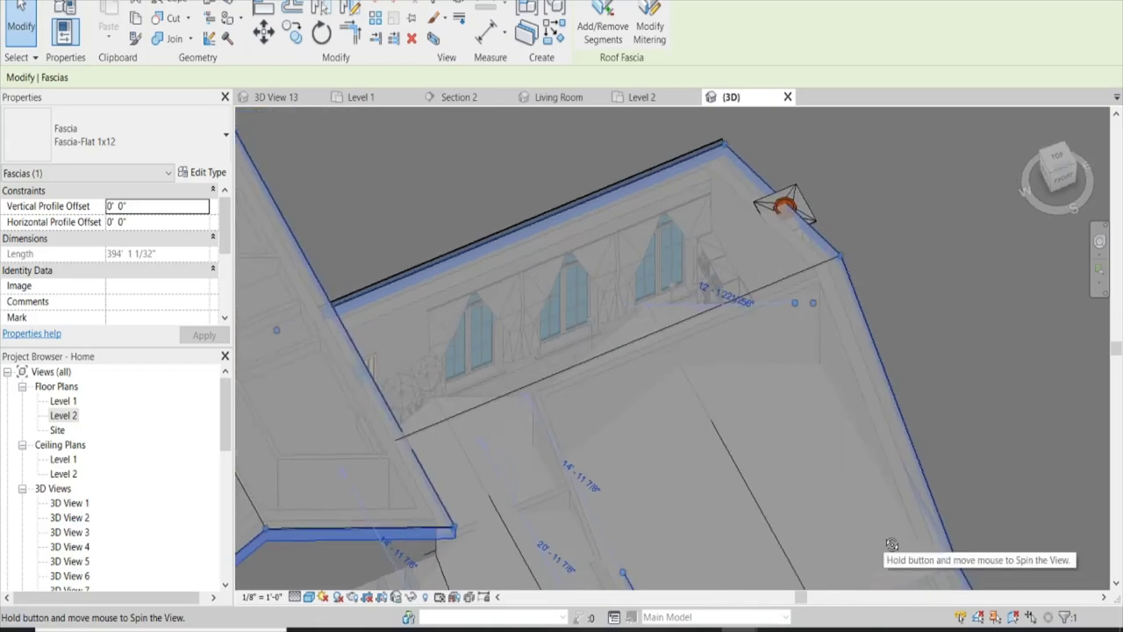
scroll(544, 320, "up", 3)
scroll(519, 299, "down", 3)
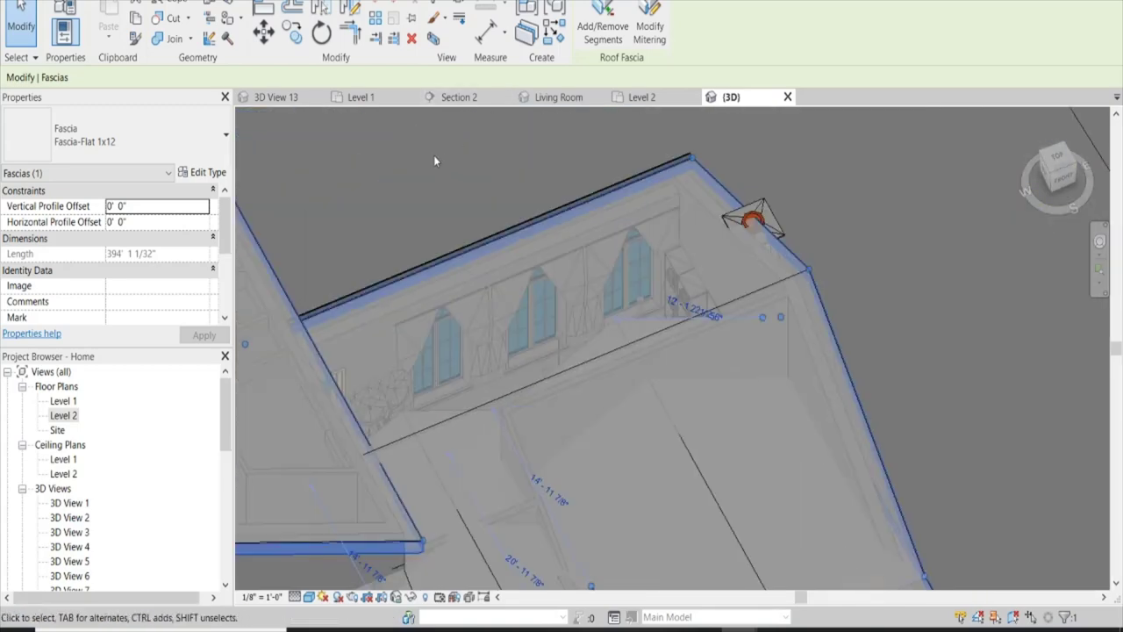
left_click(782, 174)
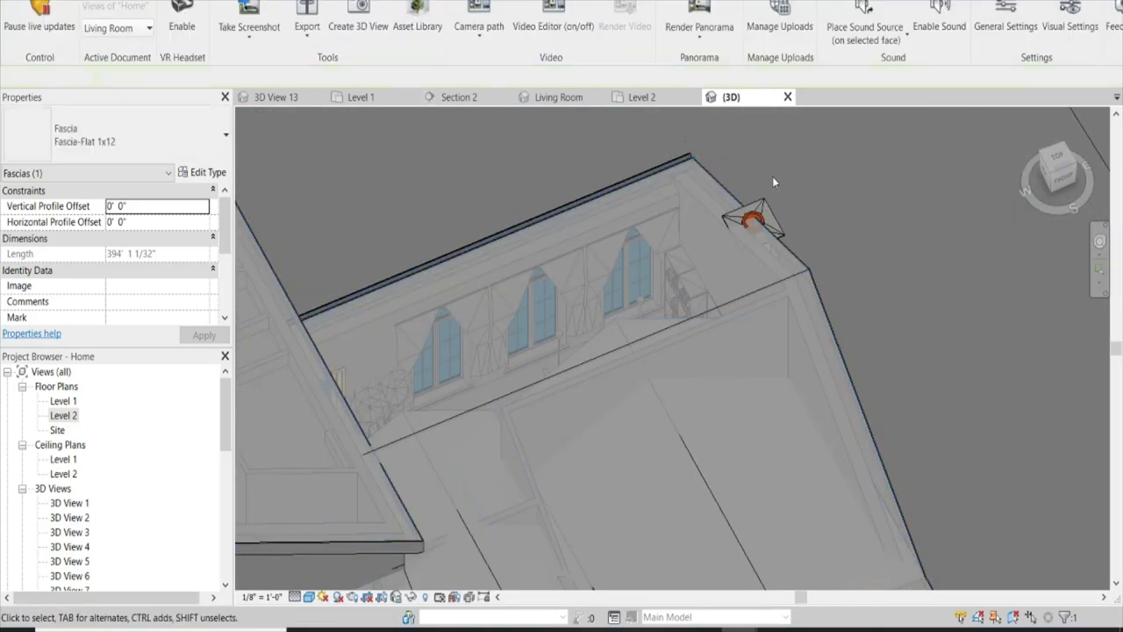
scroll(774, 179, "down", 3)
Check the upper roof fascia from the ViewCube TOP view, then switch to Section 2
left_click(1059, 158)
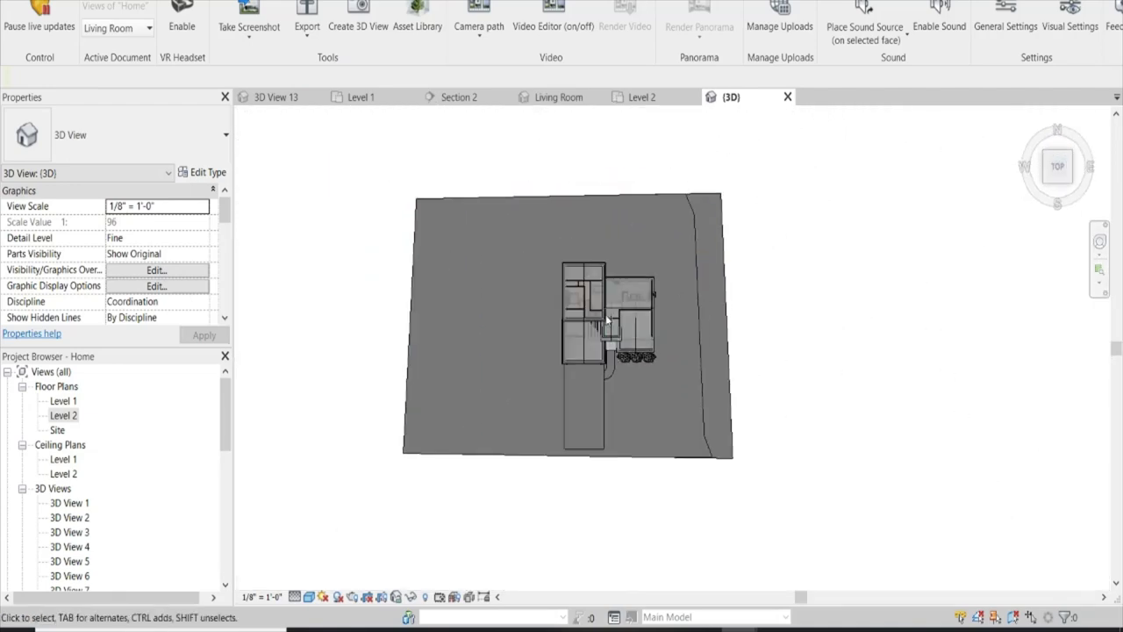
scroll(786, 318, "up", 3)
scroll(899, 299, "up", 2)
middle_click_drag(900, 299, 875, 424)
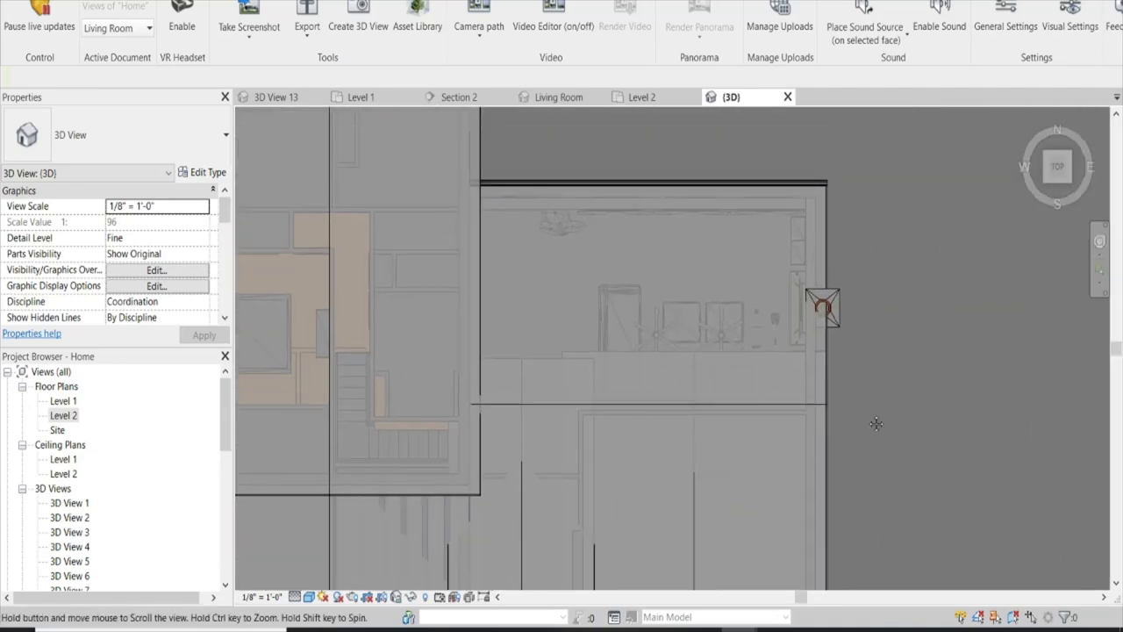
left_click(827, 256)
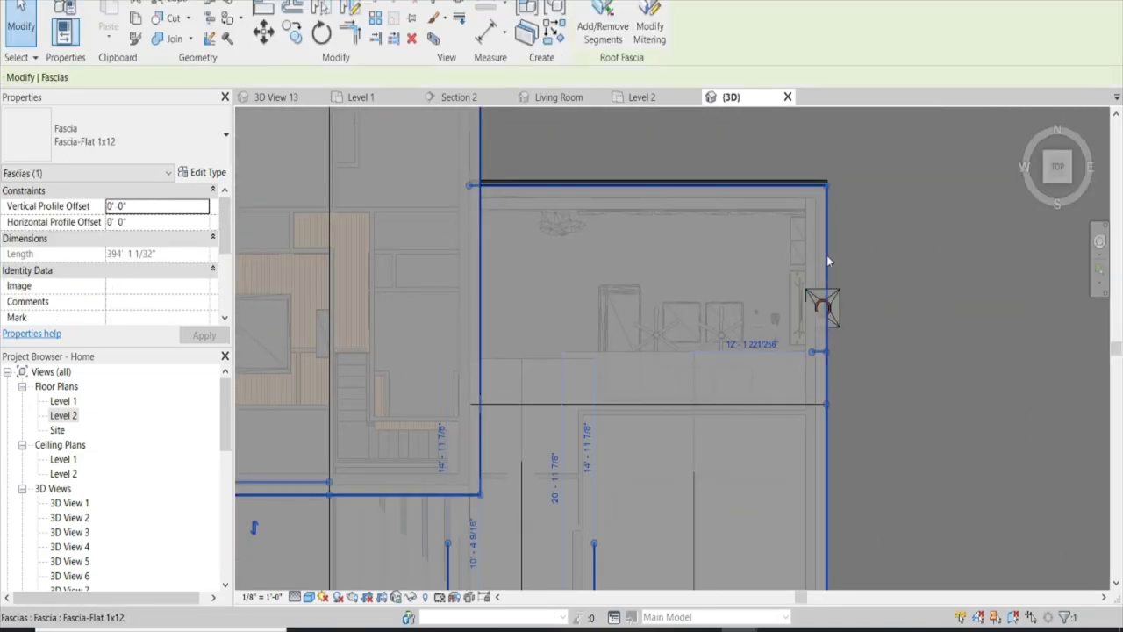
left_click(885, 216)
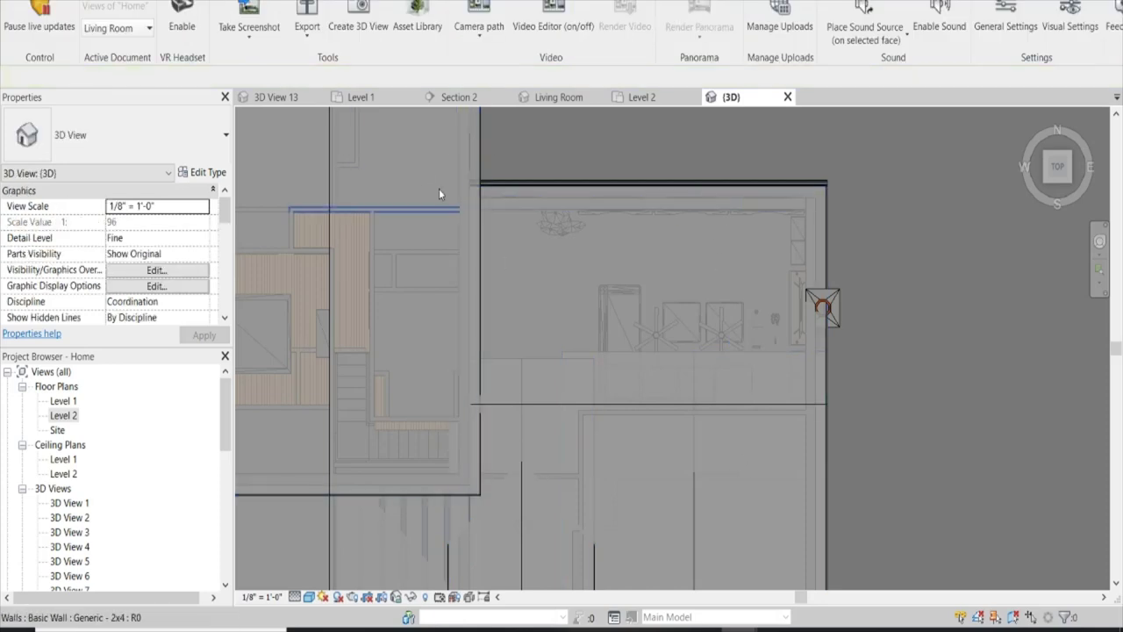
left_click(457, 103)
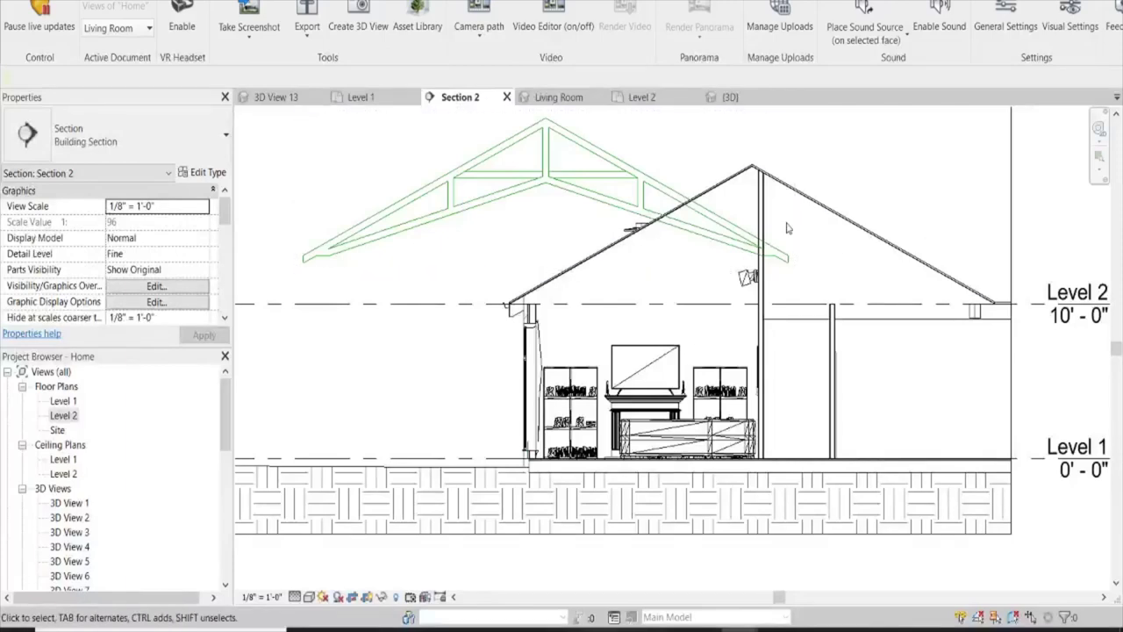
Move the truss detail group to a new spot, using its apex as the base point
scroll(650, 284, "up", 3)
scroll(450, 245, "down", 3)
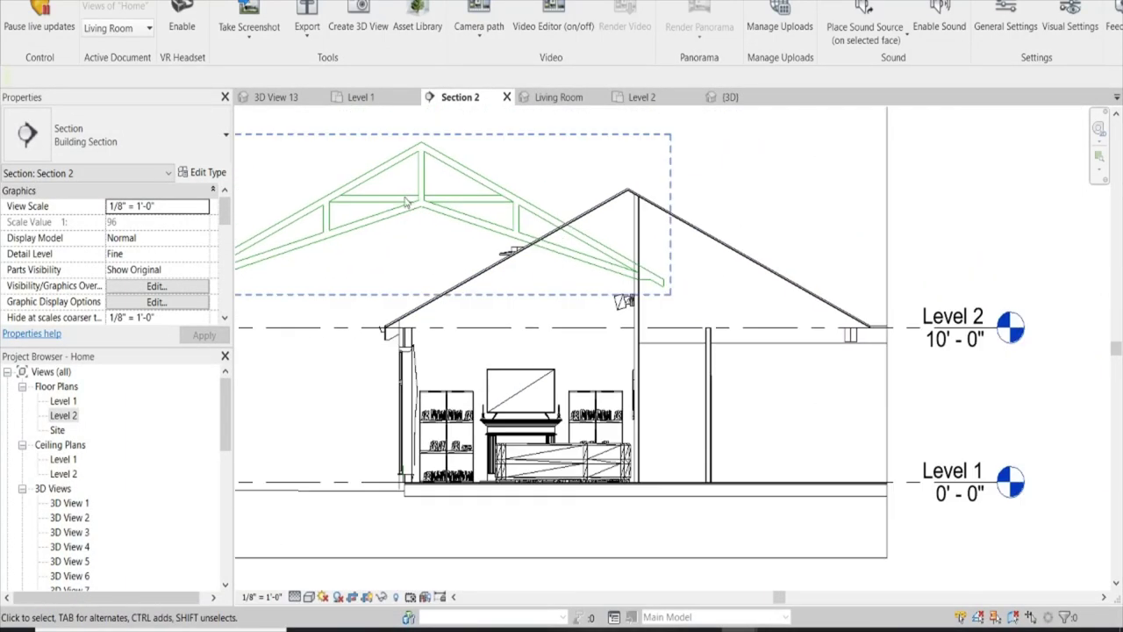
left_click(440, 190)
scroll(439, 190, "up", 3)
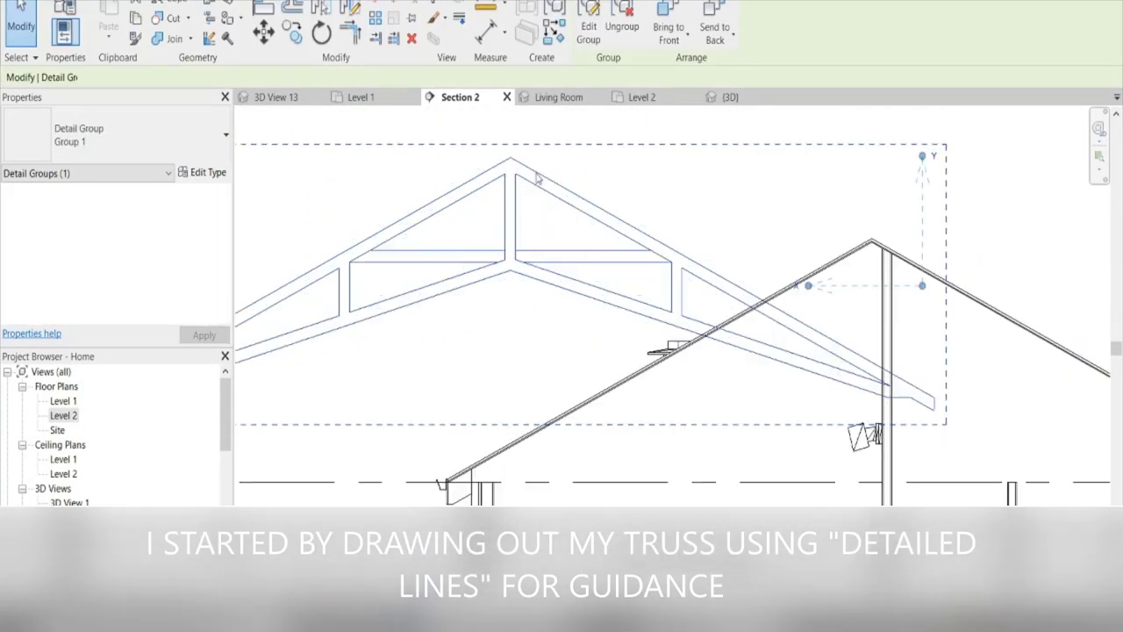
left_click(263, 32)
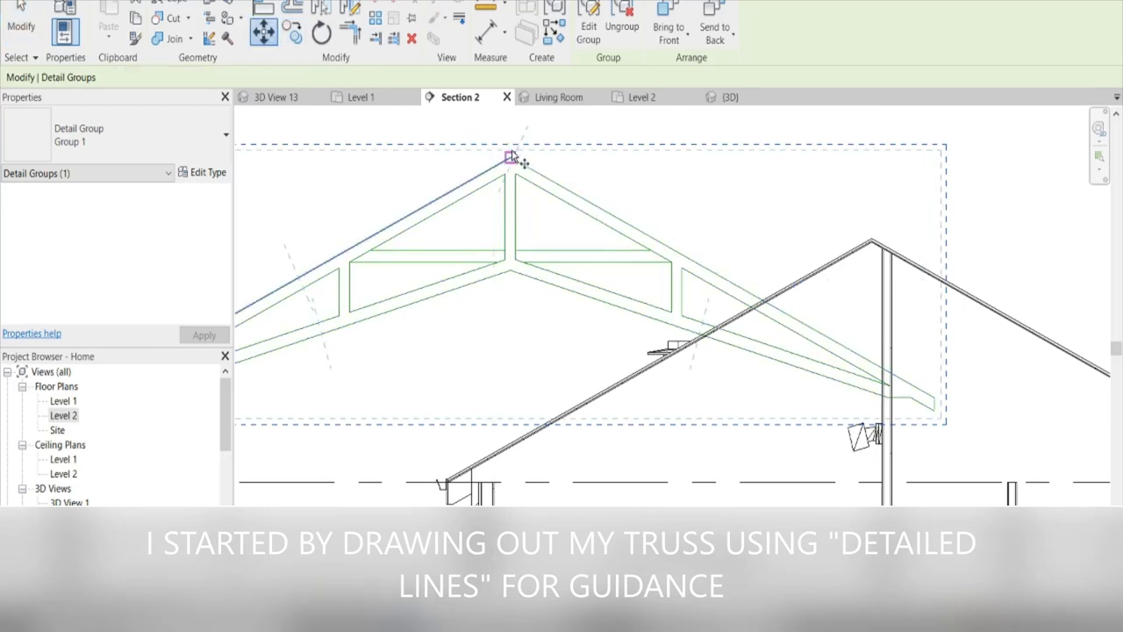
left_click(509, 158)
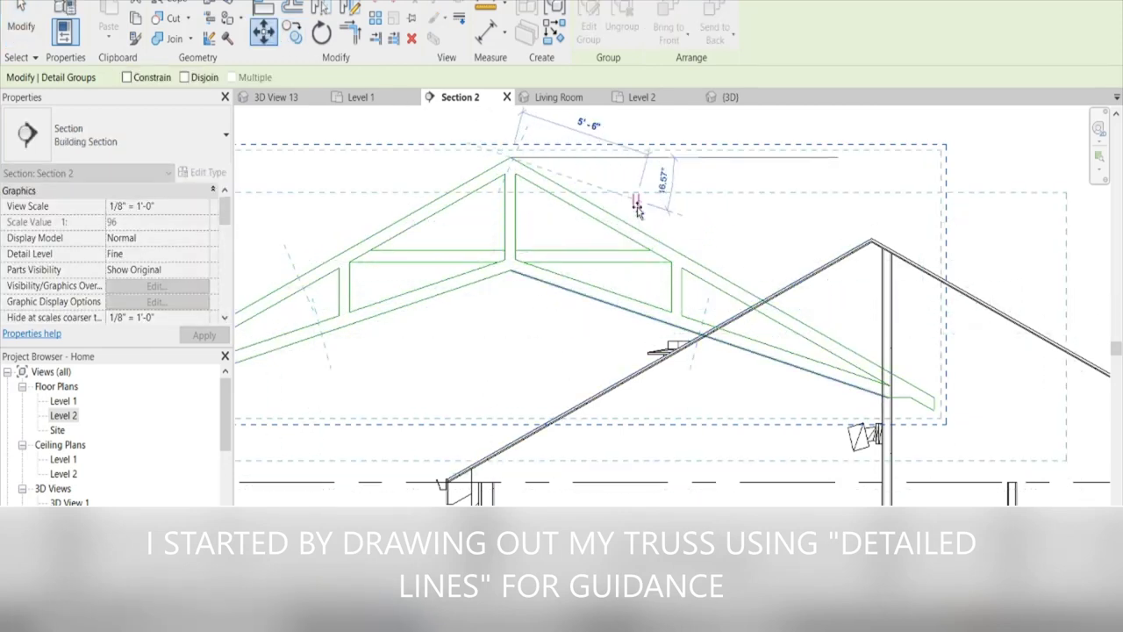
left_click(637, 207)
Inspect the truss's sloped top line in Edit Group, finish, and reselect the group
left_click(588, 32)
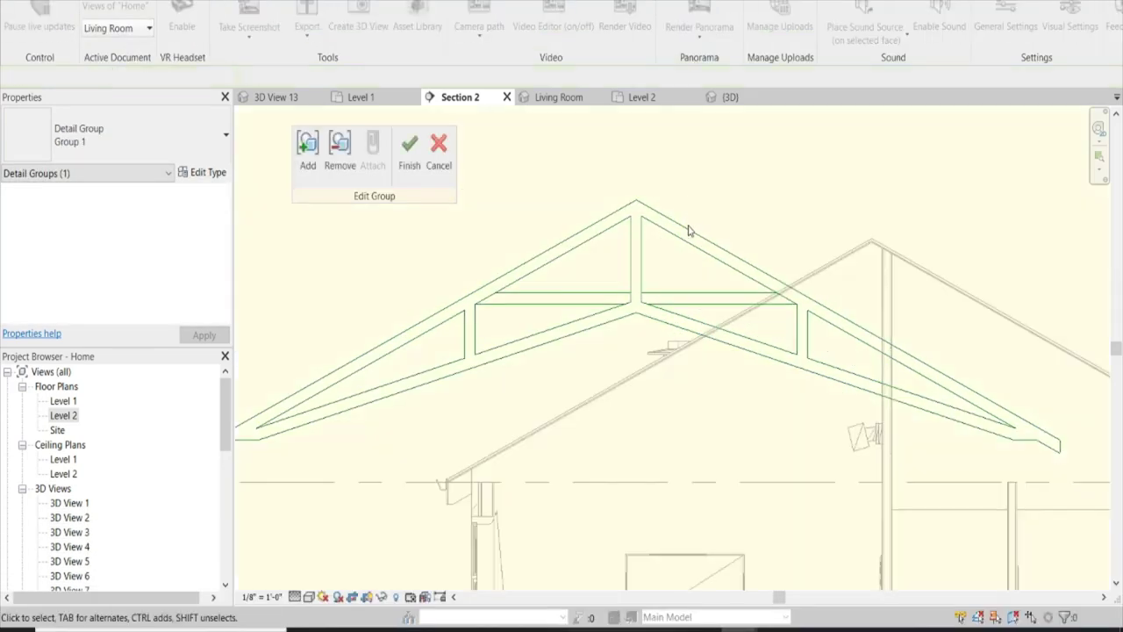
left_click(682, 225)
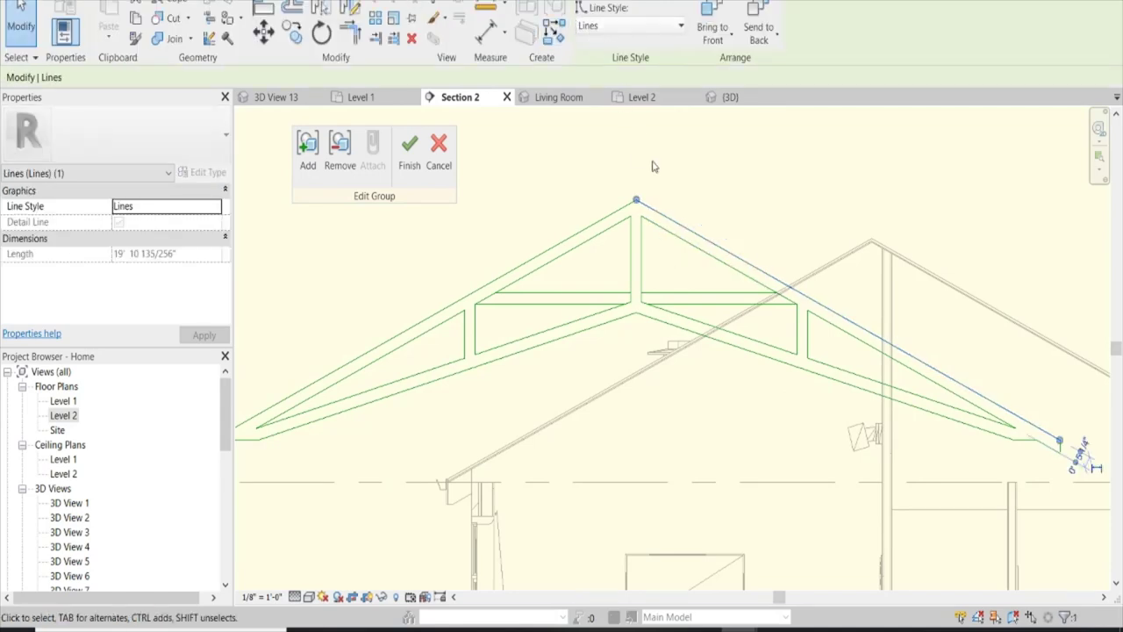
left_click(417, 153)
key("Escape")
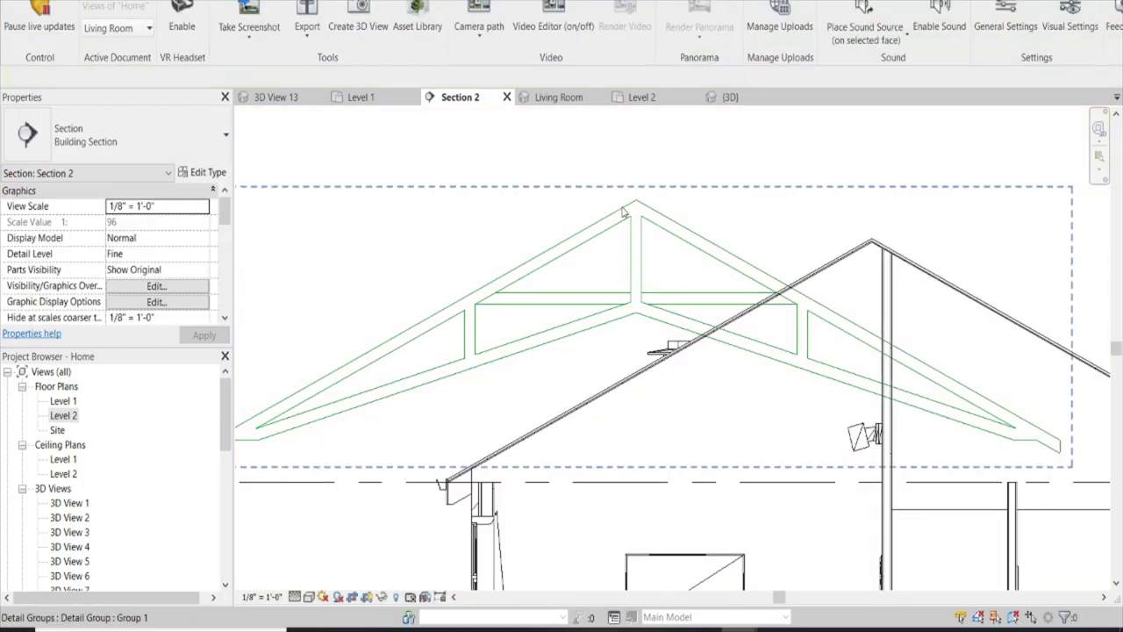
left_click(623, 211)
scroll(624, 212, "down", 2)
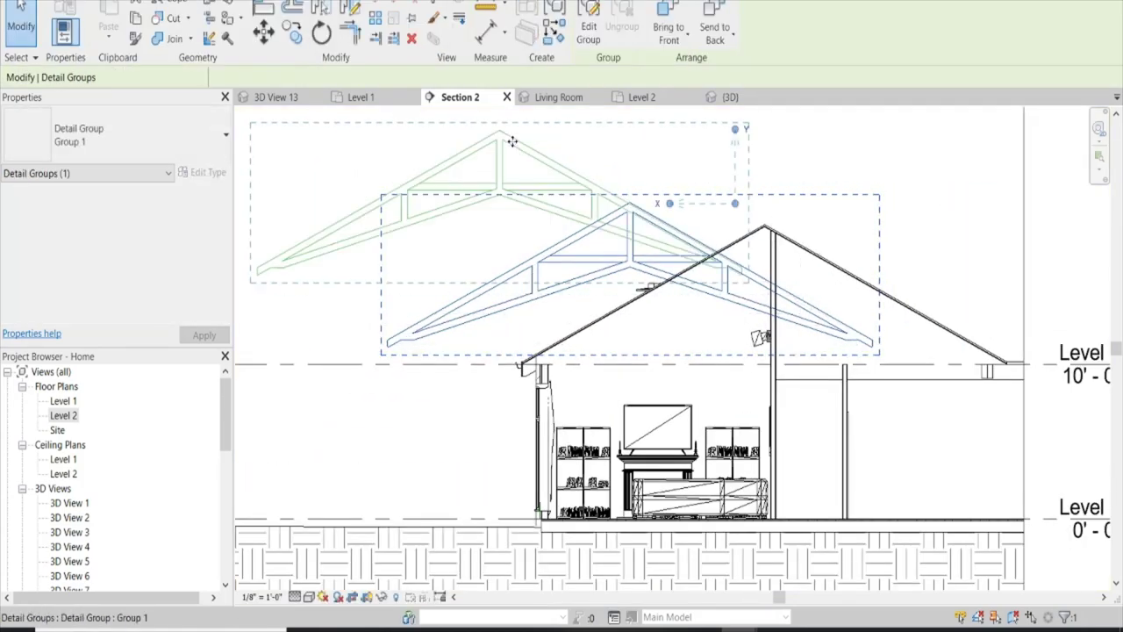
left_click_drag(515, 143, 490, 131)
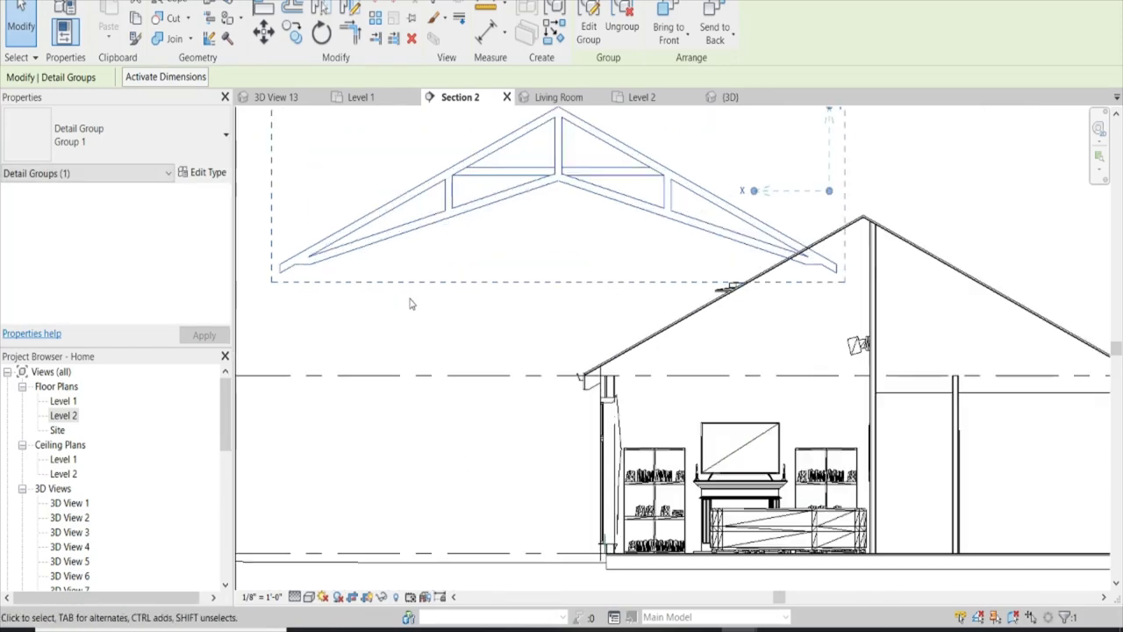
scroll(802, 295, "down", 1)
scroll(959, 375, "up", 1)
scroll(959, 375, "up", 1)
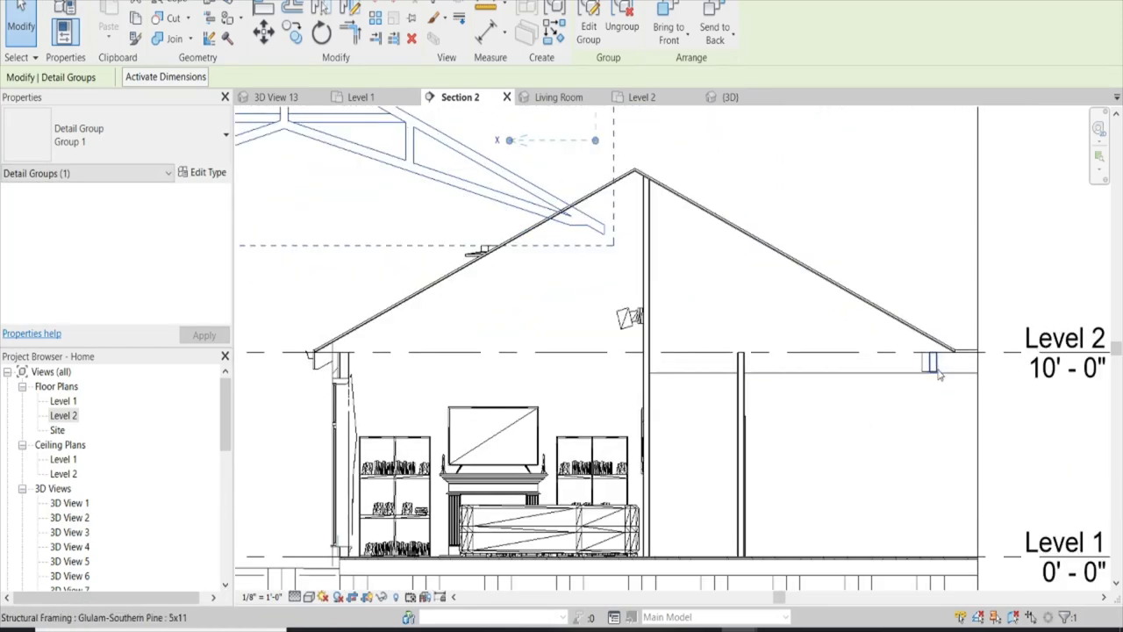
left_click(937, 370)
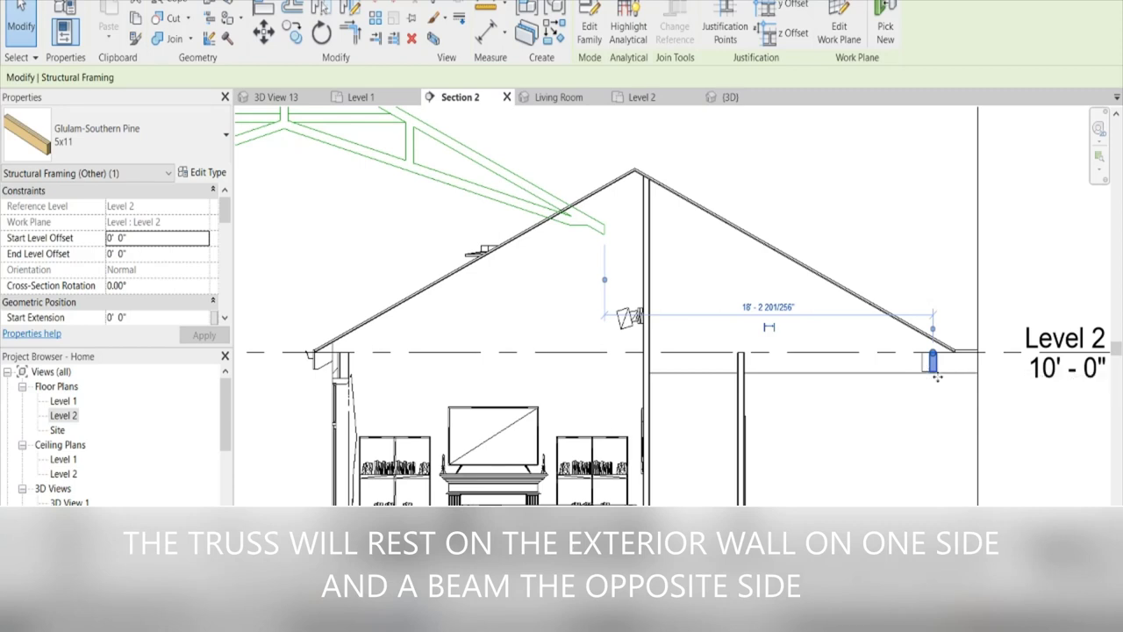
left_click(923, 369)
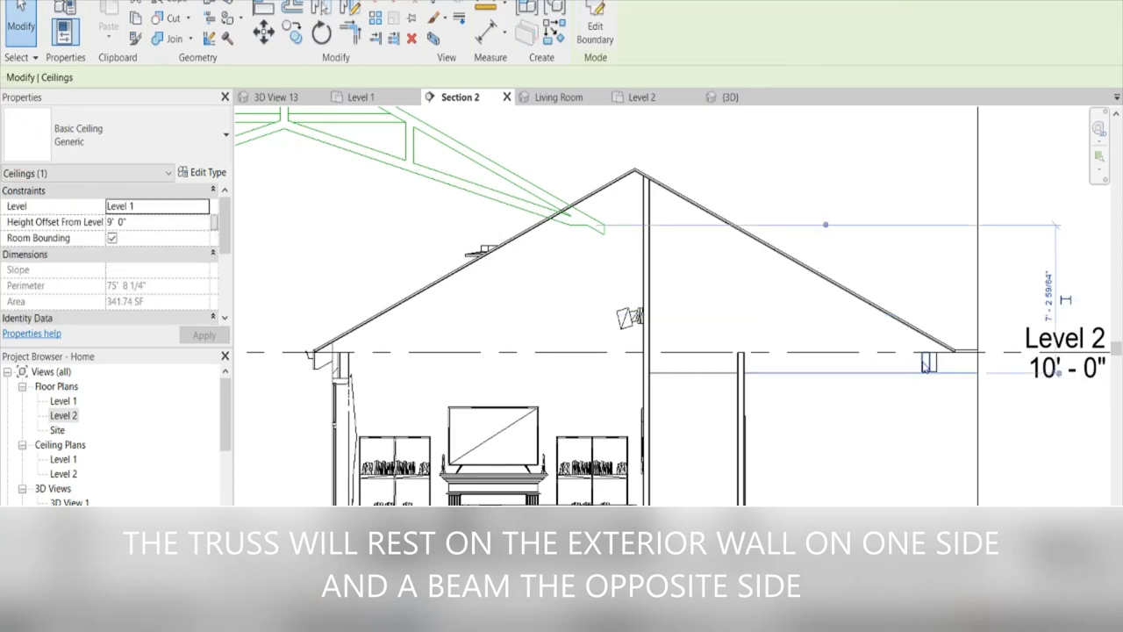
left_click(931, 361)
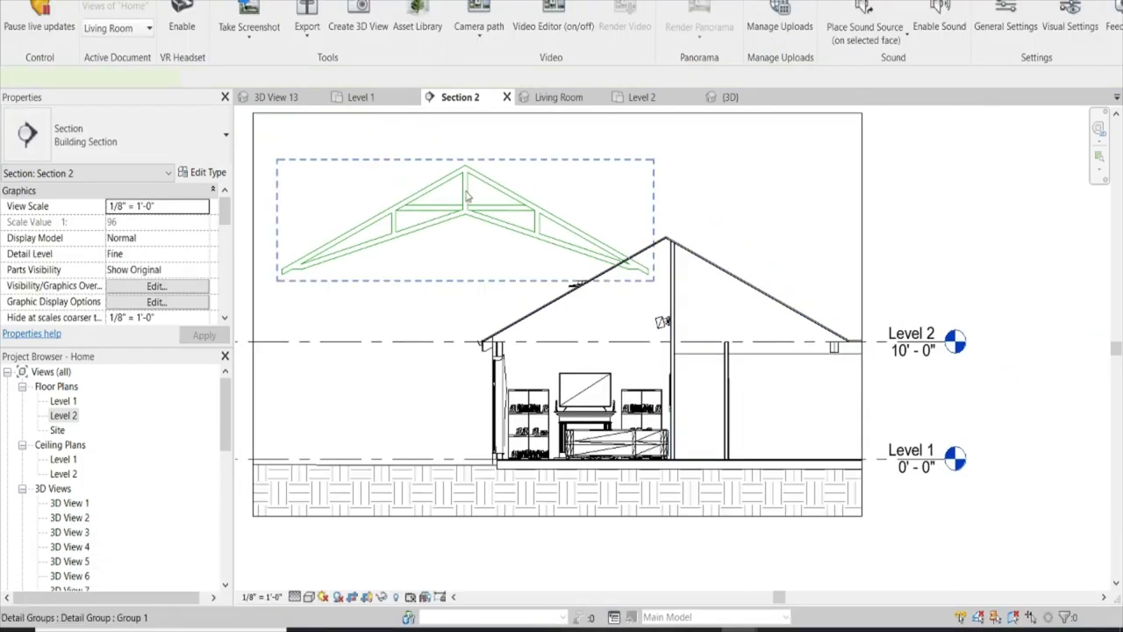
Move the green truss outline group from its apex onto the roof peak
left_click(468, 196)
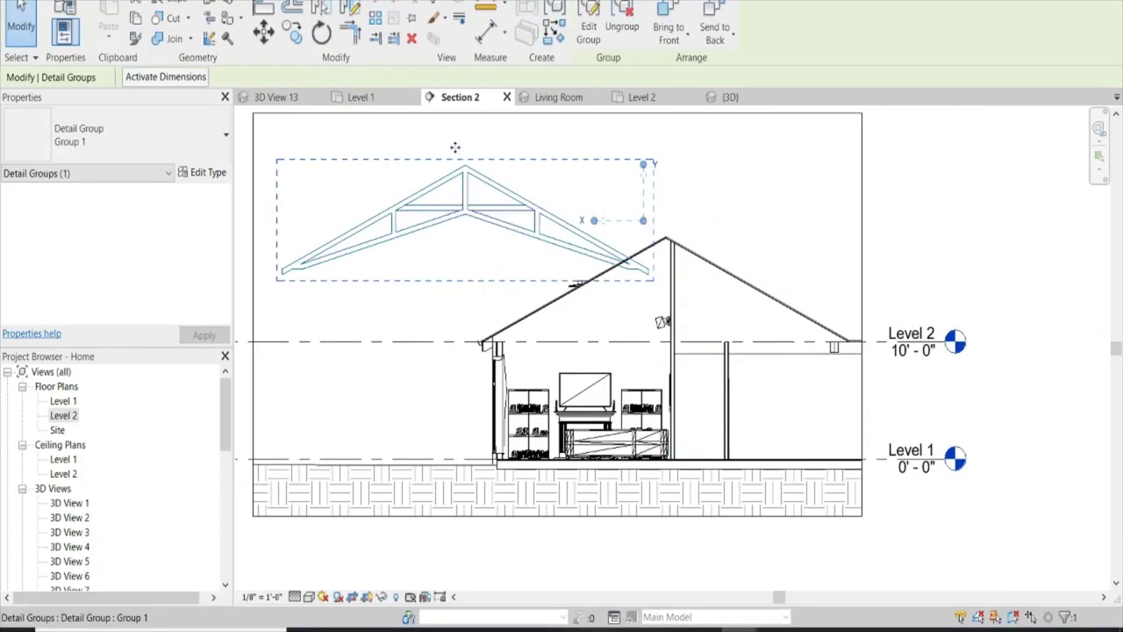
scroll(456, 167, "up", 2)
left_click(263, 31)
scroll(496, 176, "up", 2)
scroll(500, 175, "up", 2)
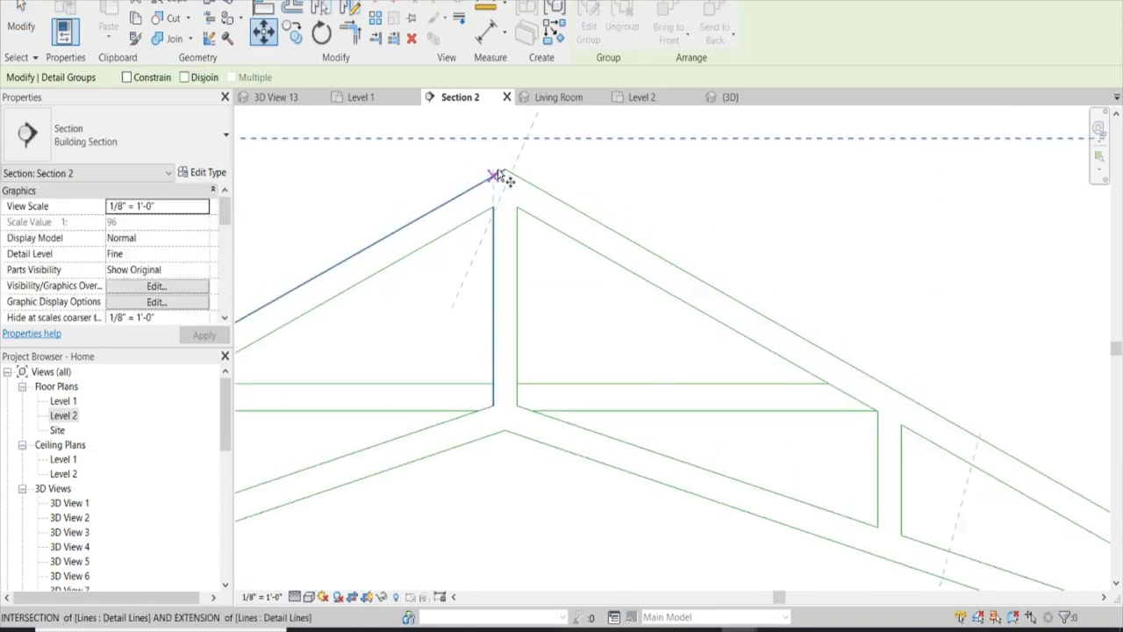
left_click(504, 171)
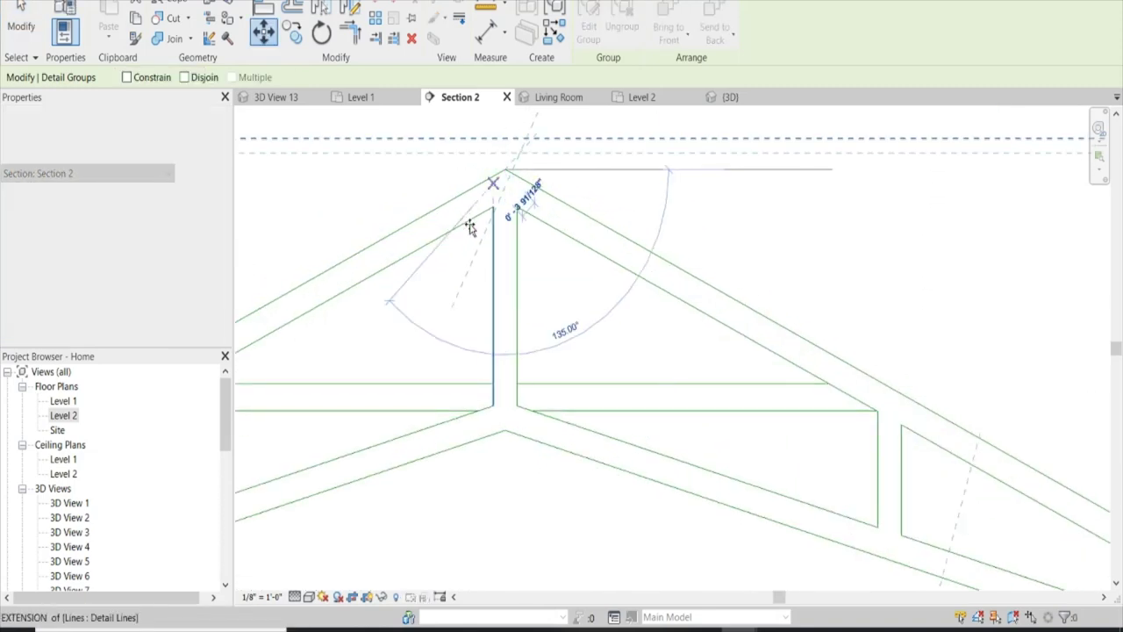
scroll(509, 175, "down", 3)
scroll(968, 351, "up", 2)
scroll(968, 351, "up", 2)
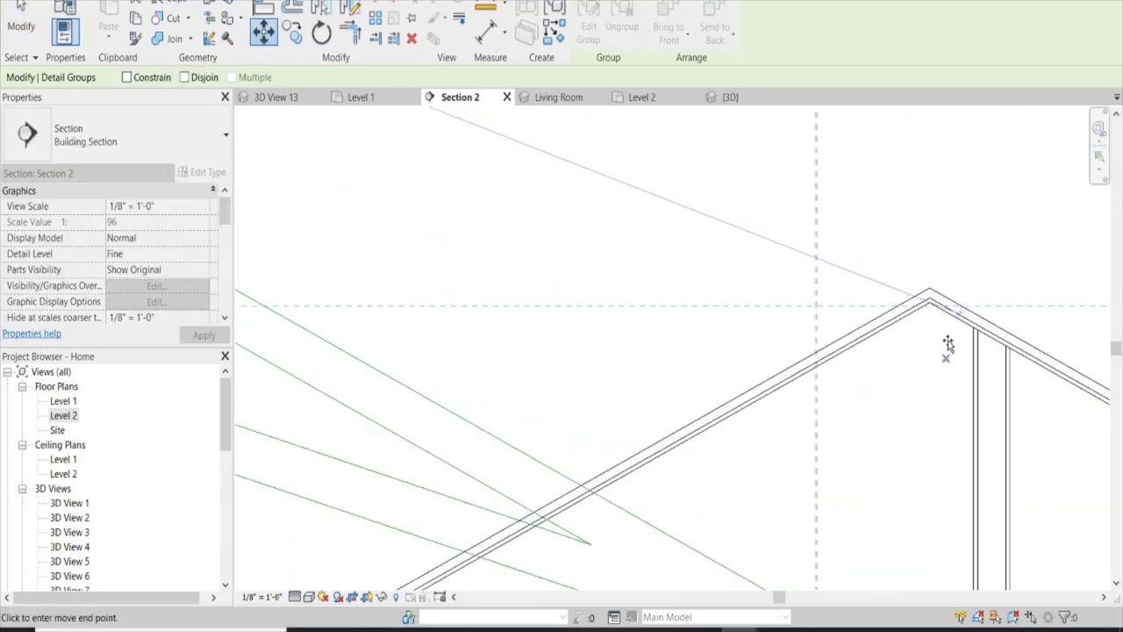
scroll(945, 339, "up", 2)
scroll(921, 275, "up", 2)
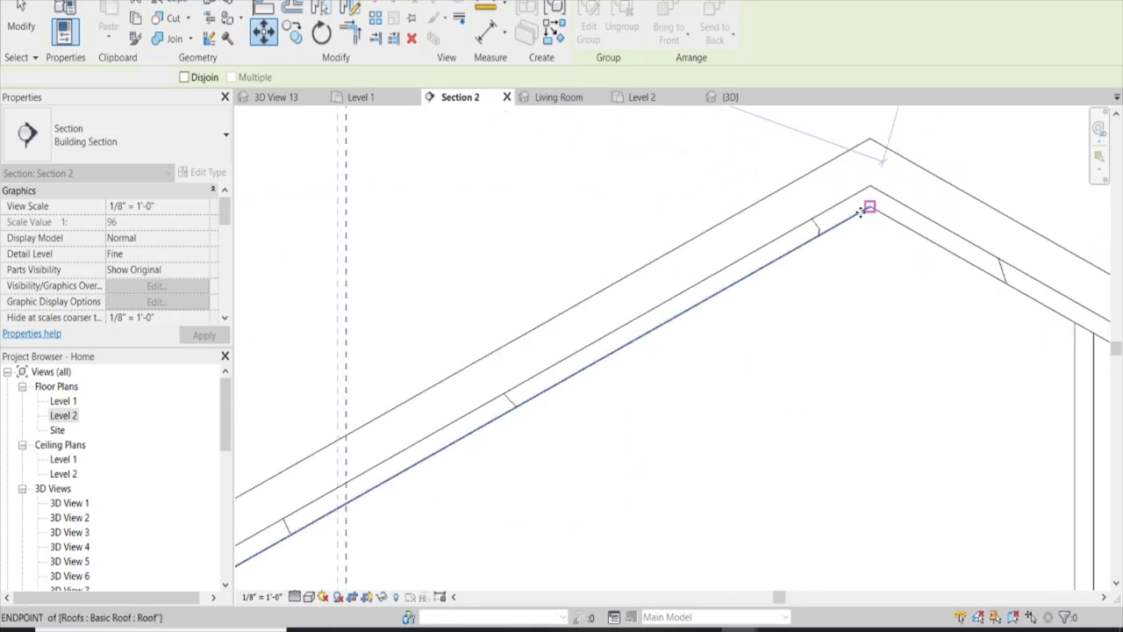
left_click(863, 210)
scroll(843, 211, "down", 2)
scroll(825, 210, "down", 3)
scroll(816, 213, "down", 2)
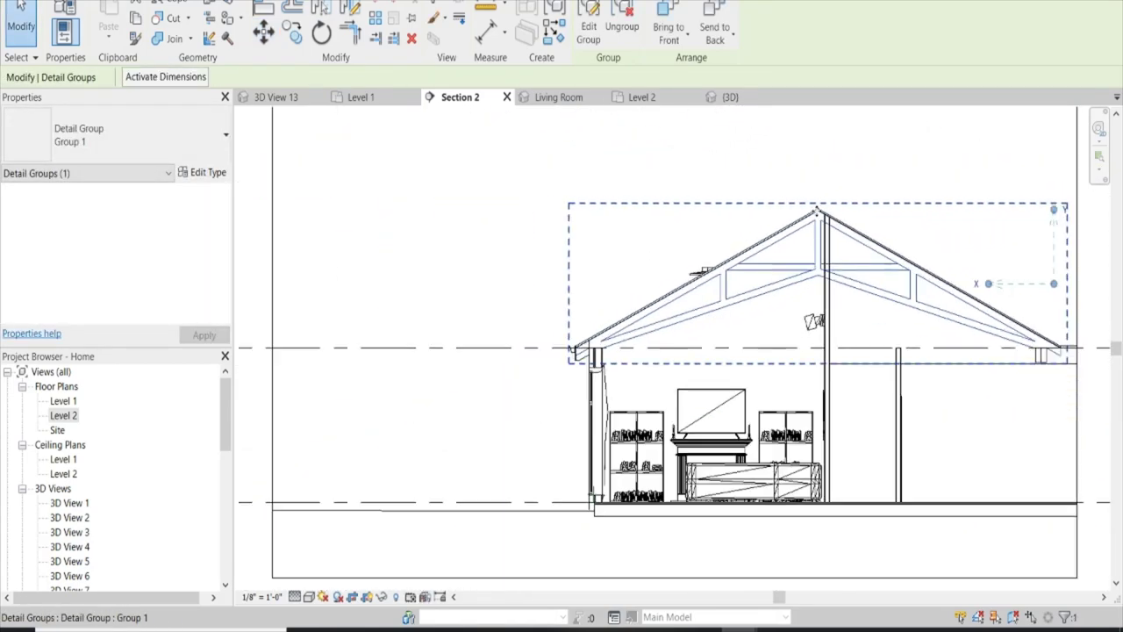
scroll(911, 335, "up", 2)
Zoom around the gable to confirm the truss outline fits, with ends on the Level 2 beams
left_click(1004, 452)
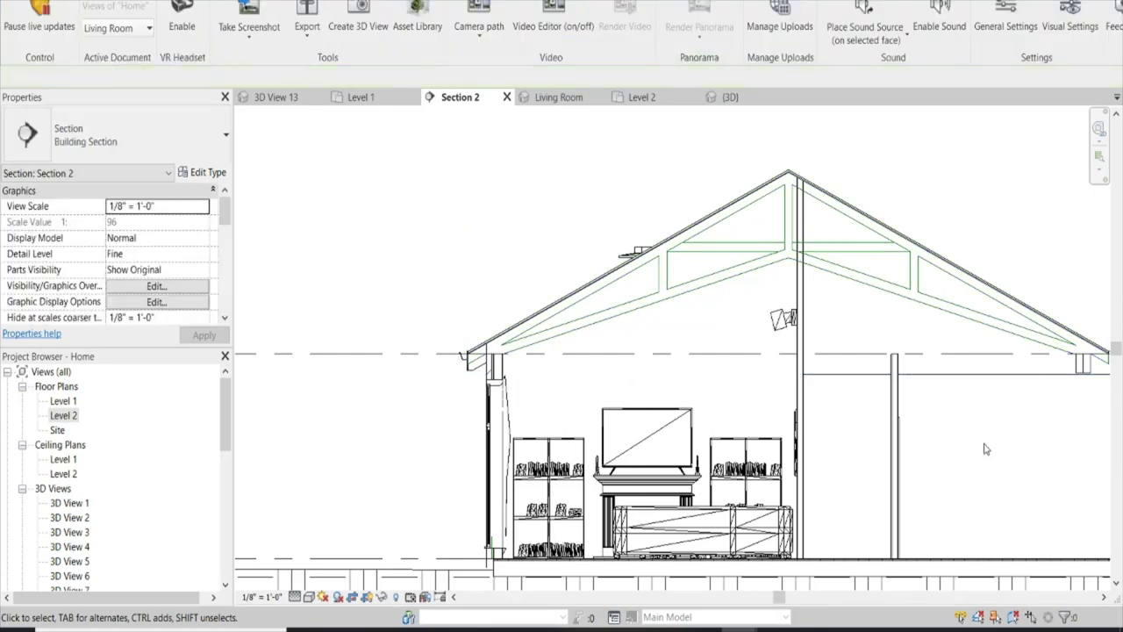
scroll(840, 463, "up", 2)
scroll(720, 459, "up", 2)
scroll(836, 361, "up", 2)
scroll(816, 359, "up", 2)
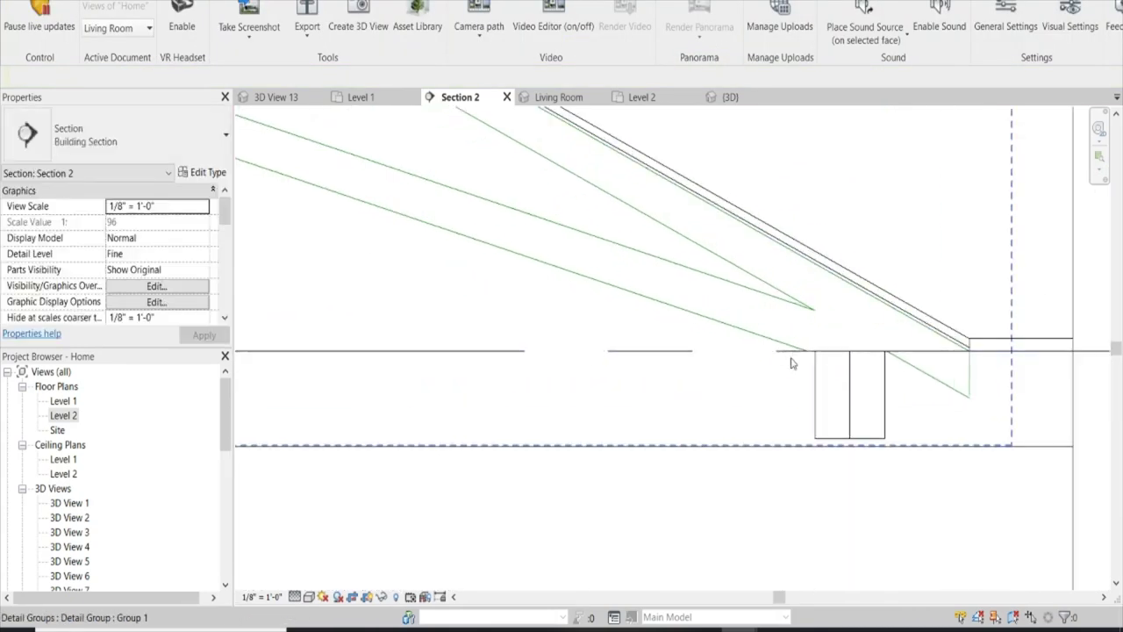
left_click(760, 342)
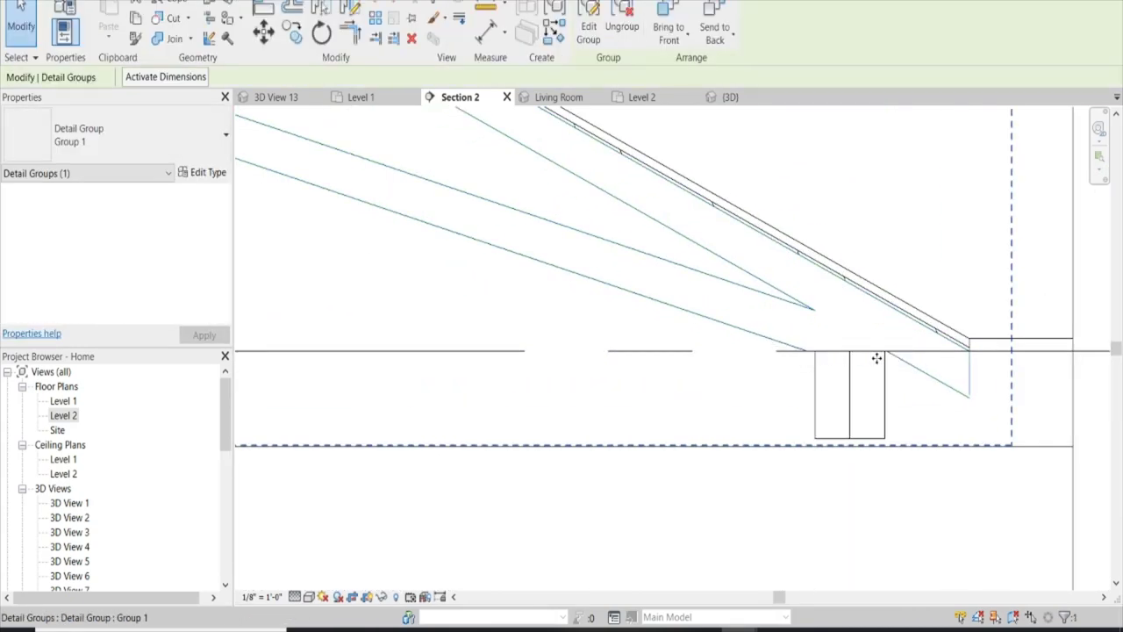
scroll(959, 388, "down", 1)
scroll(992, 383, "down", 2)
scroll(835, 357, "down", 3)
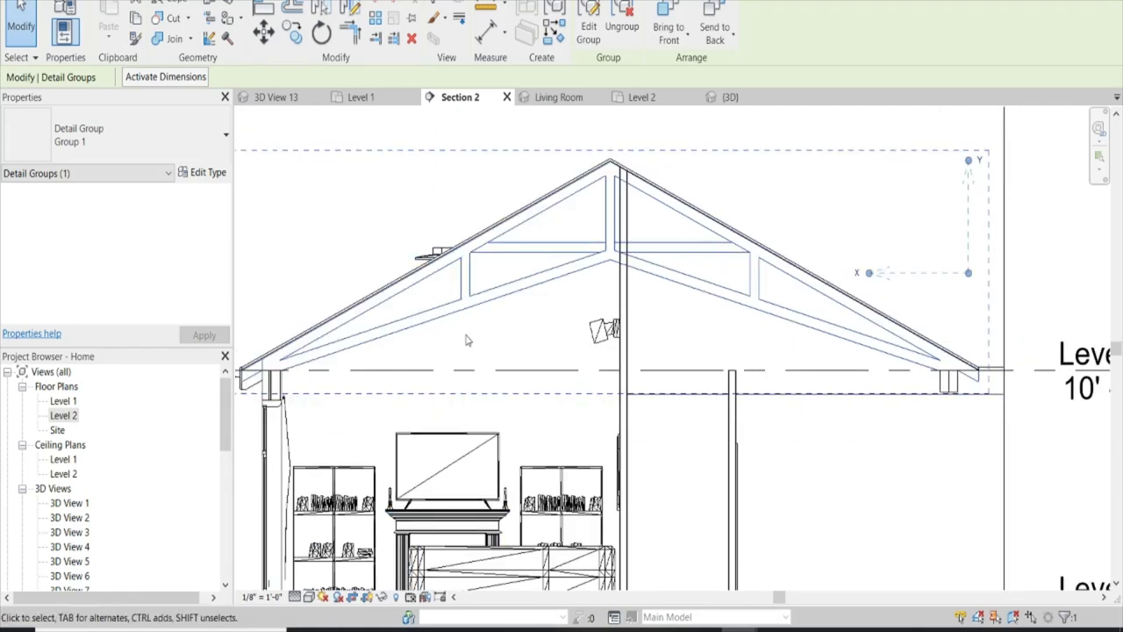
scroll(490, 351, "up", 1)
scroll(456, 360, "up", 2)
scroll(420, 366, "up", 2)
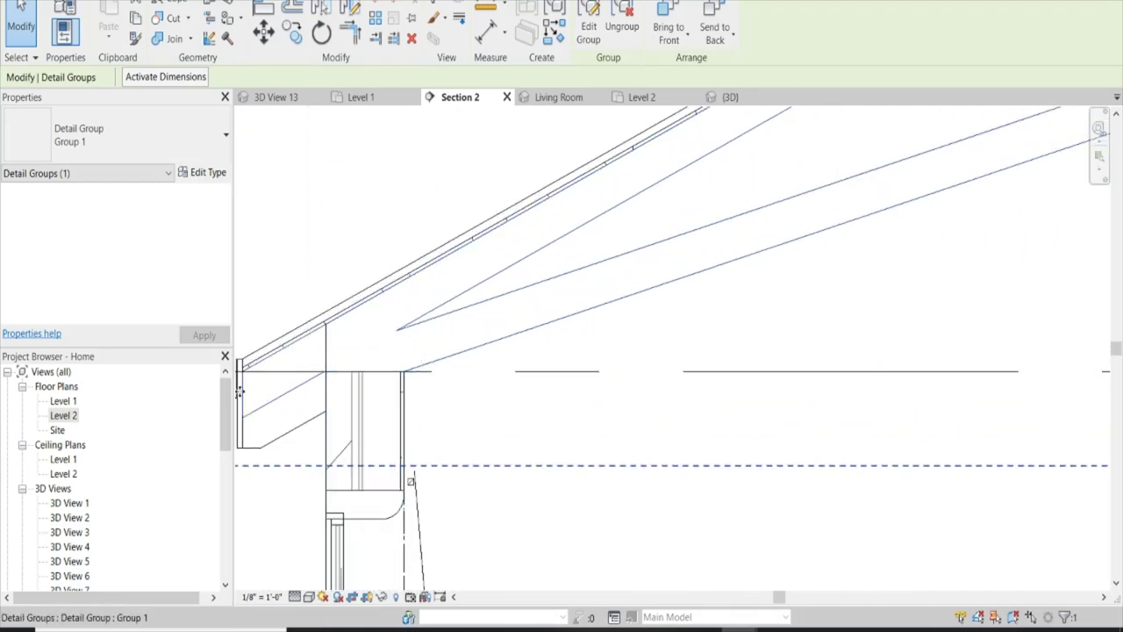
scroll(241, 390, "down", 1)
scroll(246, 388, "down", 3)
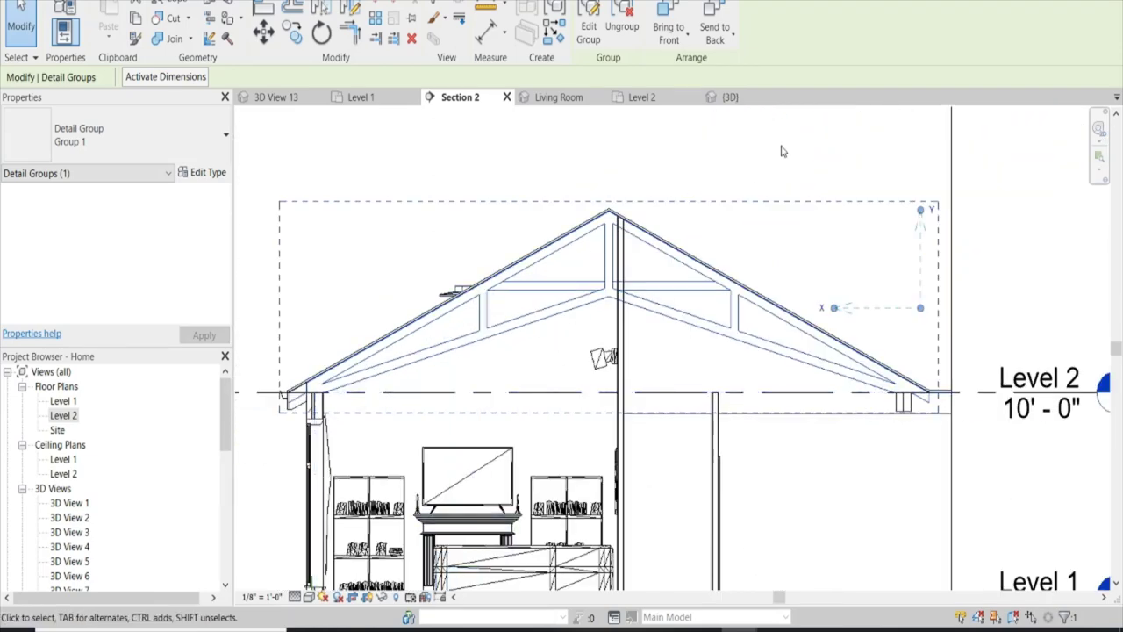
left_click(838, 170)
scroll(897, 413, "up", 3)
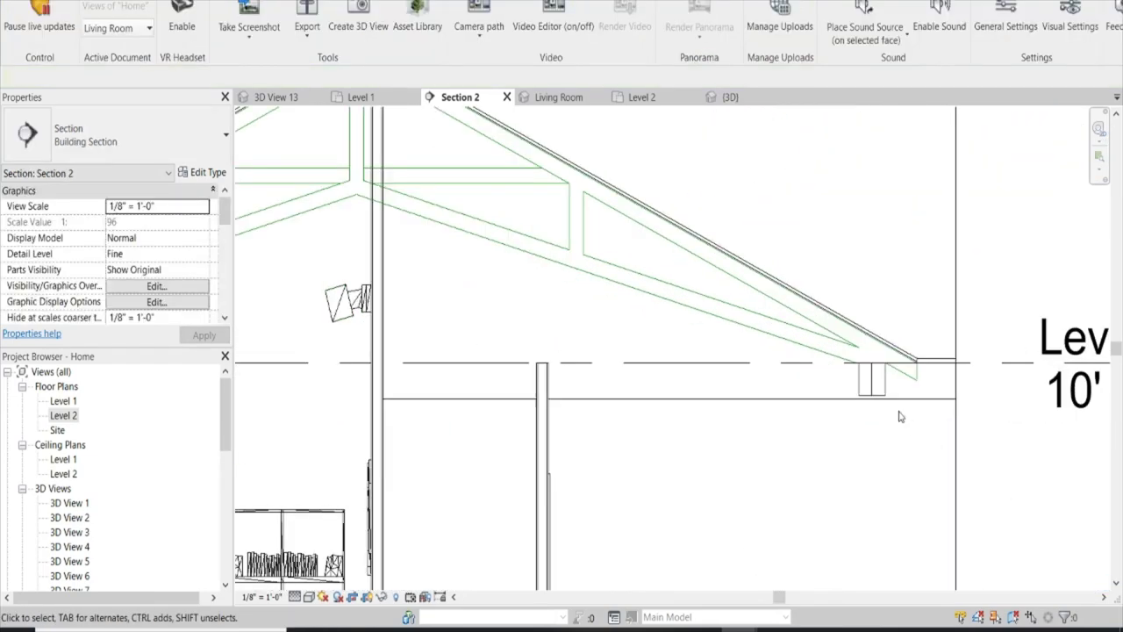
scroll(895, 410, "up", 2)
scroll(895, 410, "down", 1)
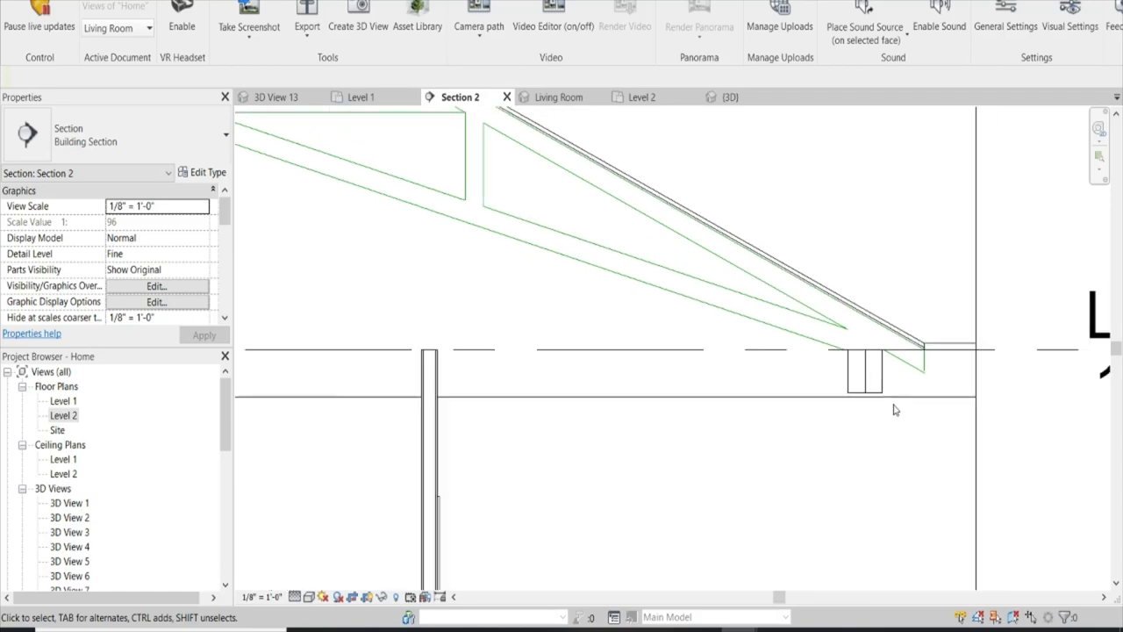
scroll(895, 410, "down", 3)
scroll(522, 410, "up", 2)
scroll(522, 410, "up", 2)
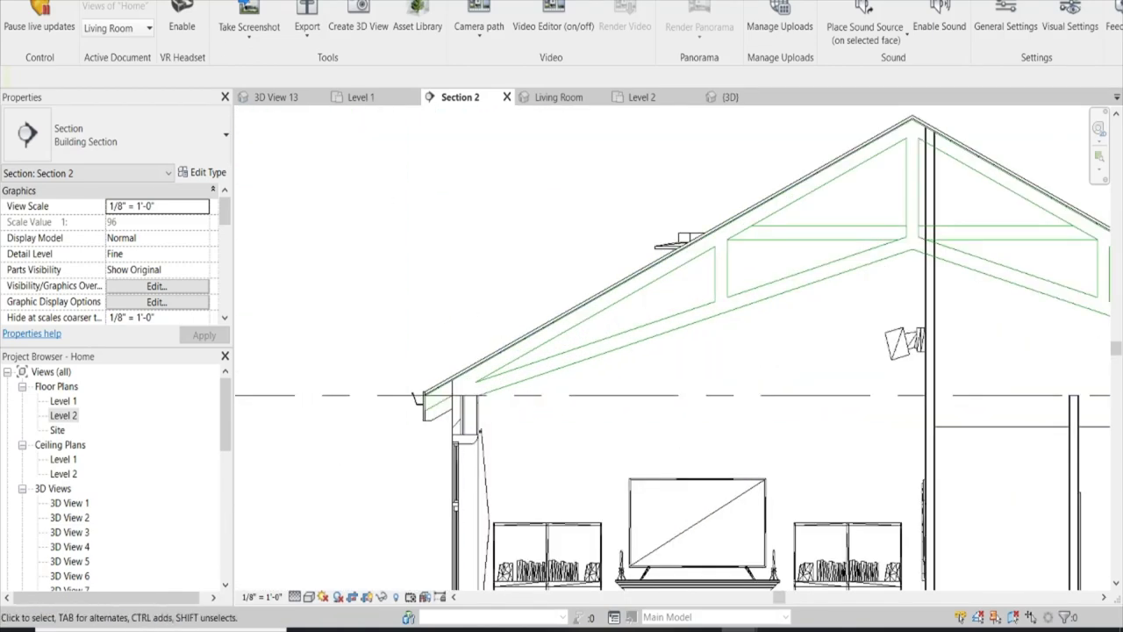
Create a Model In-Place family in the Roofs category named Exposed Truss
left_click(173, 39)
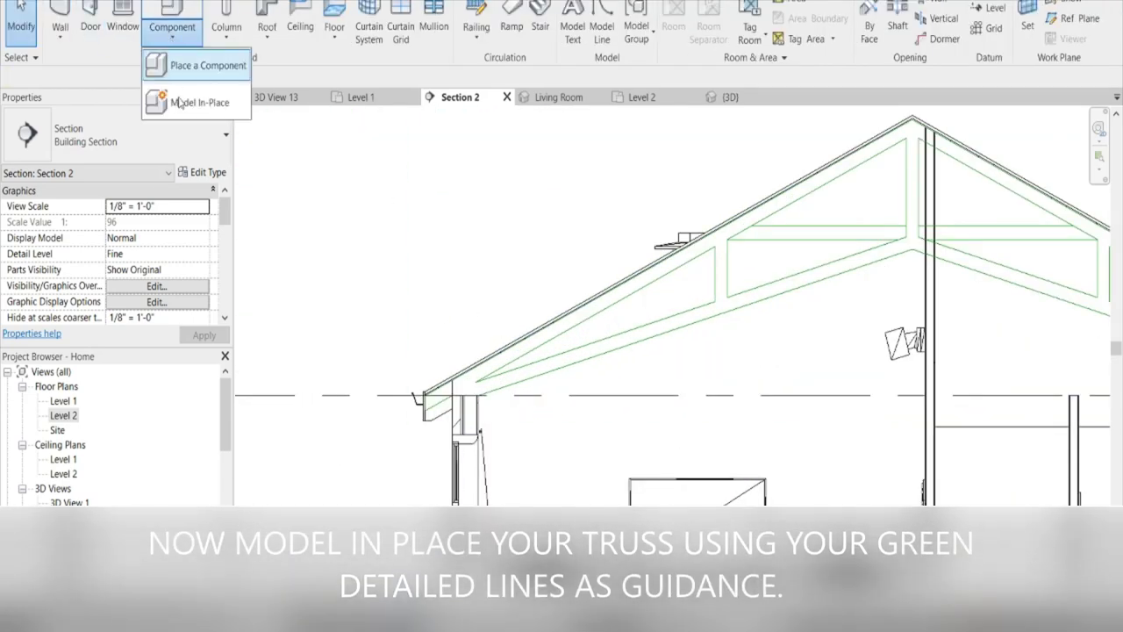
left_click(186, 106)
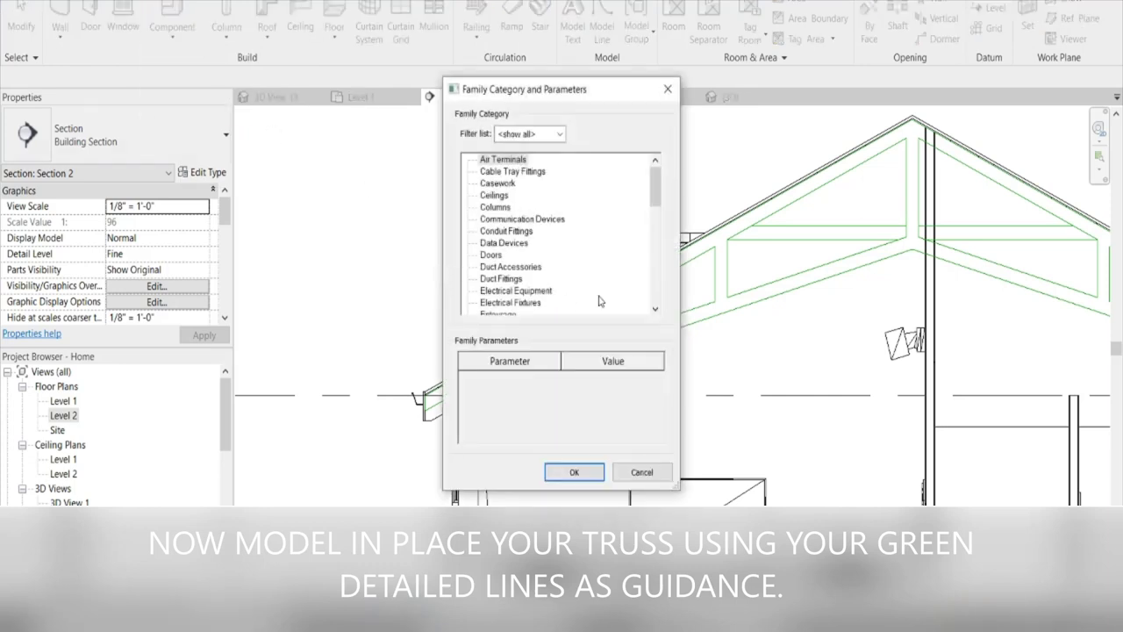
scroll(575, 263, "down", 2)
scroll(575, 263, "down", 3)
scroll(573, 262, "down", 2)
scroll(573, 261, "down", 1)
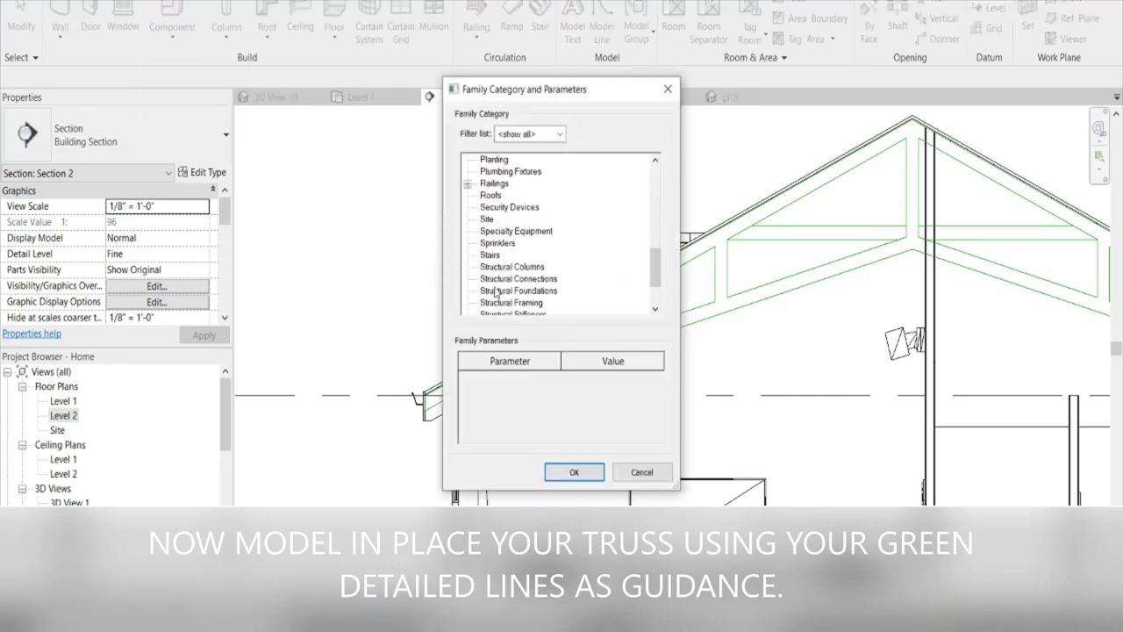
scroll(497, 293, "down", 2)
scroll(518, 274, "up", 1)
scroll(526, 256, "up", 2)
left_click(594, 477)
type("Exposed Truss")
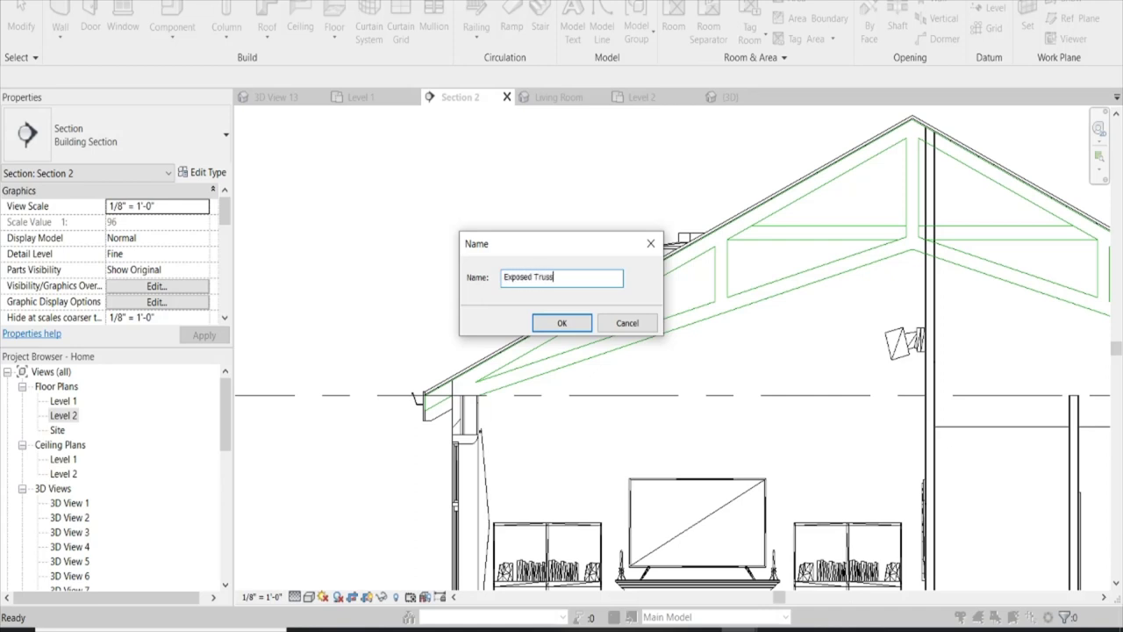
left_click(563, 323)
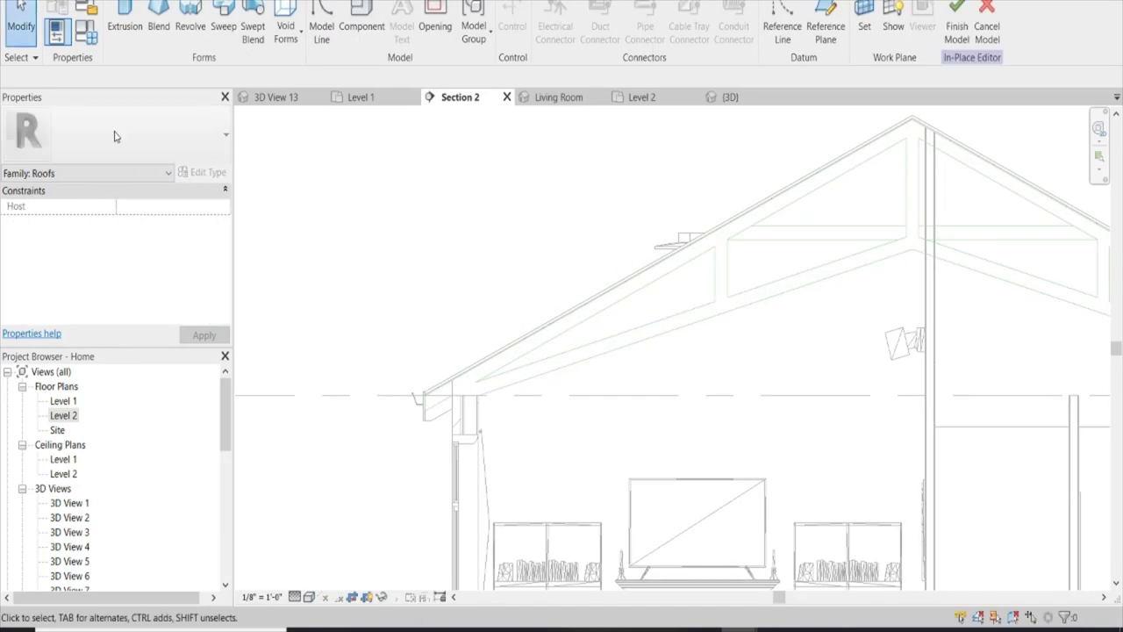
Start an Extrusion, choosing Pick a plane as the work plane method
left_click(124, 11)
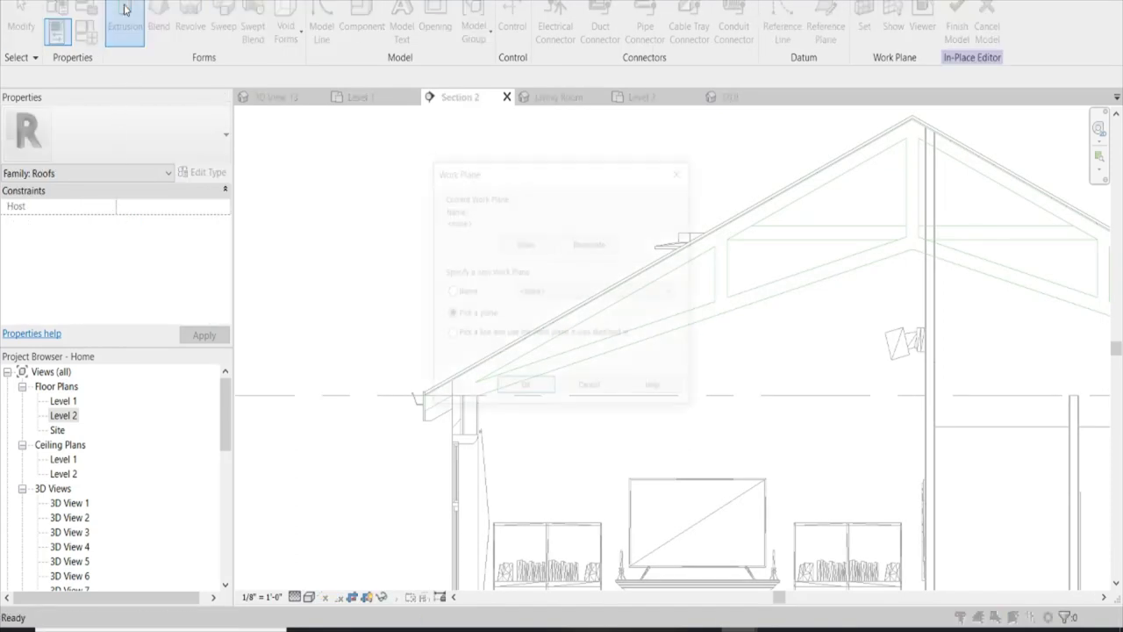
left_click(522, 390)
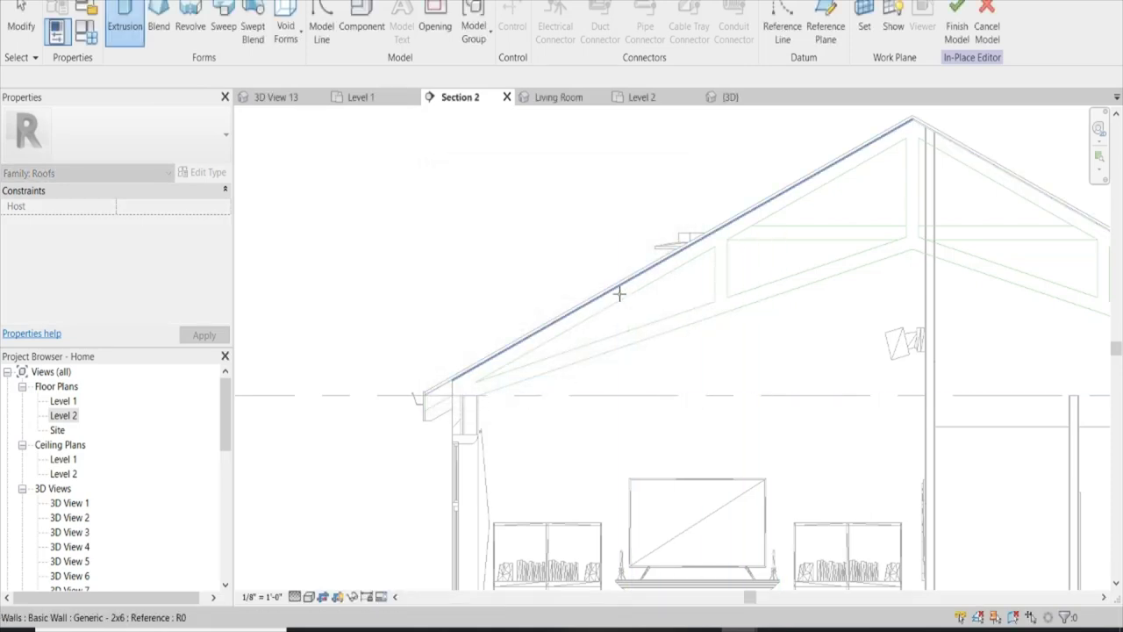
scroll(619, 293, "down", 3)
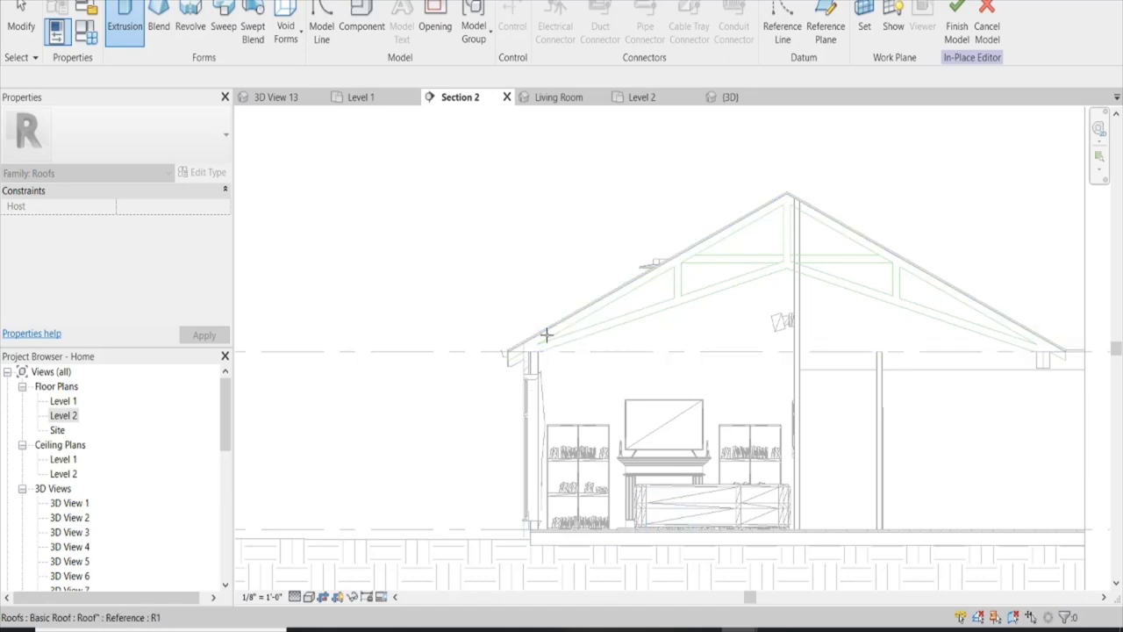
Set the Generic 2x6 wall as the work plane and pick the roof underside and lower edges as chords
left_click(546, 335)
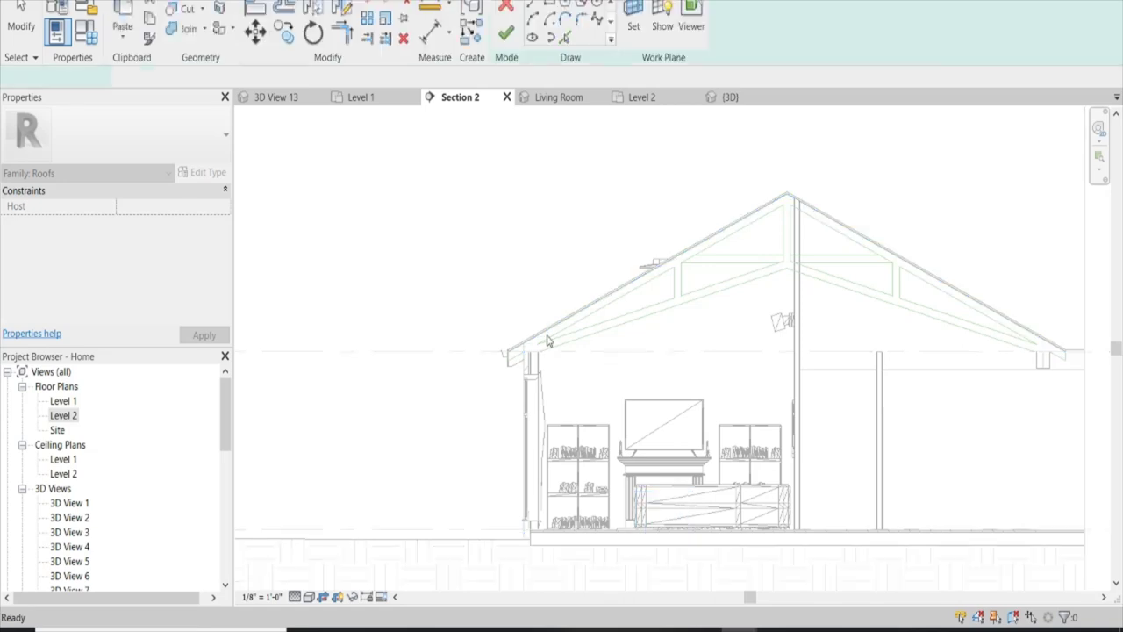
scroll(786, 180, "up", 1)
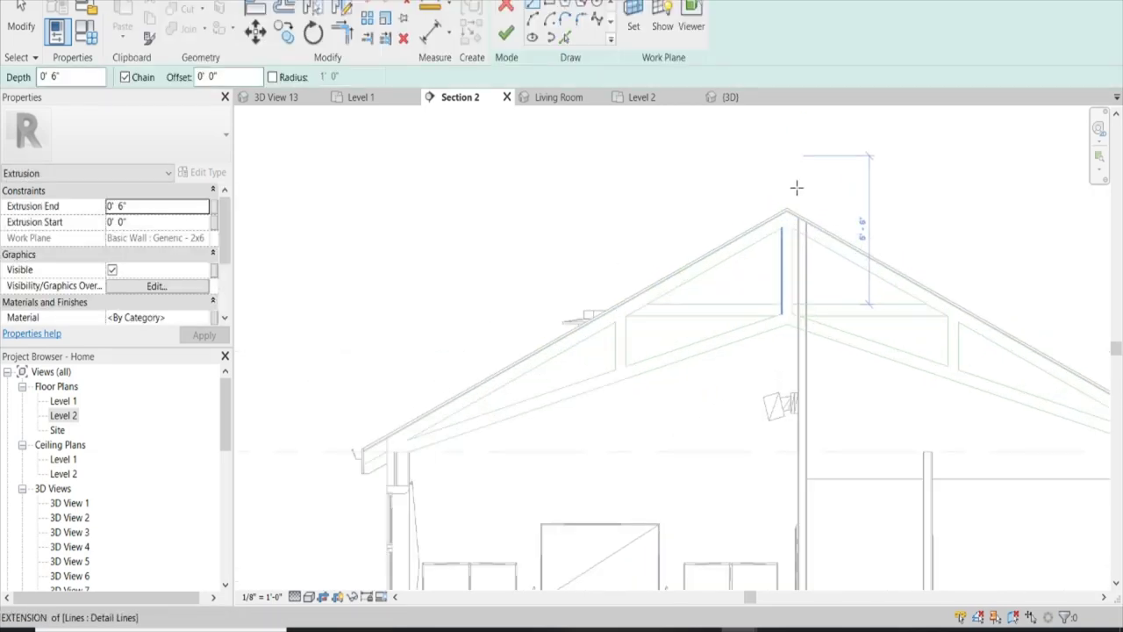
scroll(798, 188, "up", 2)
scroll(803, 228, "up", 2)
scroll(739, 220, "up", 2)
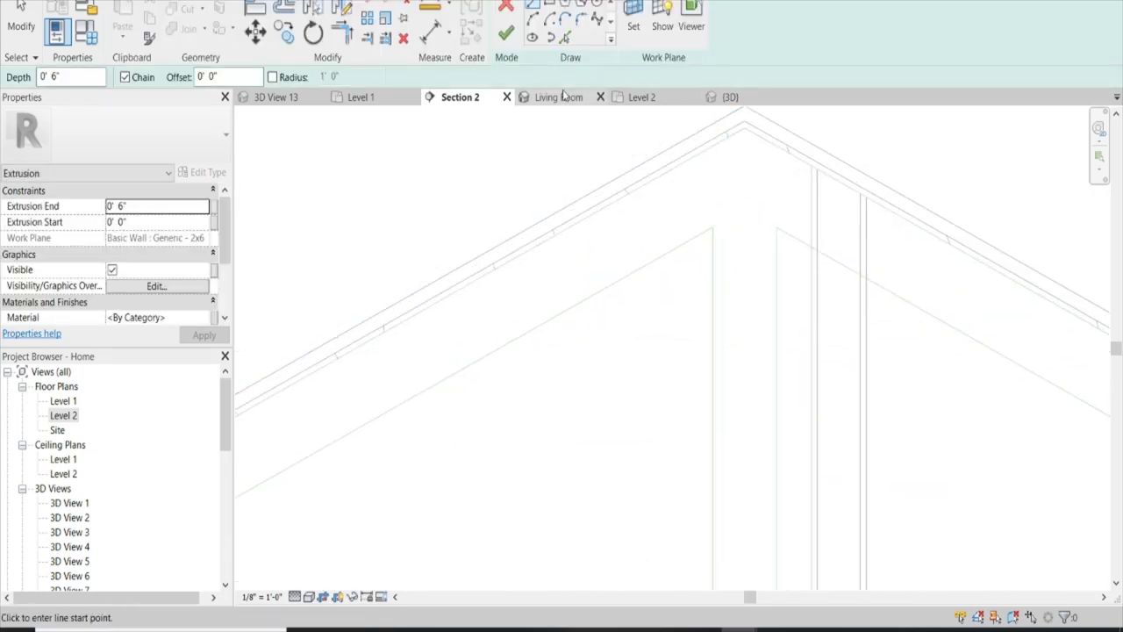
left_click(566, 37)
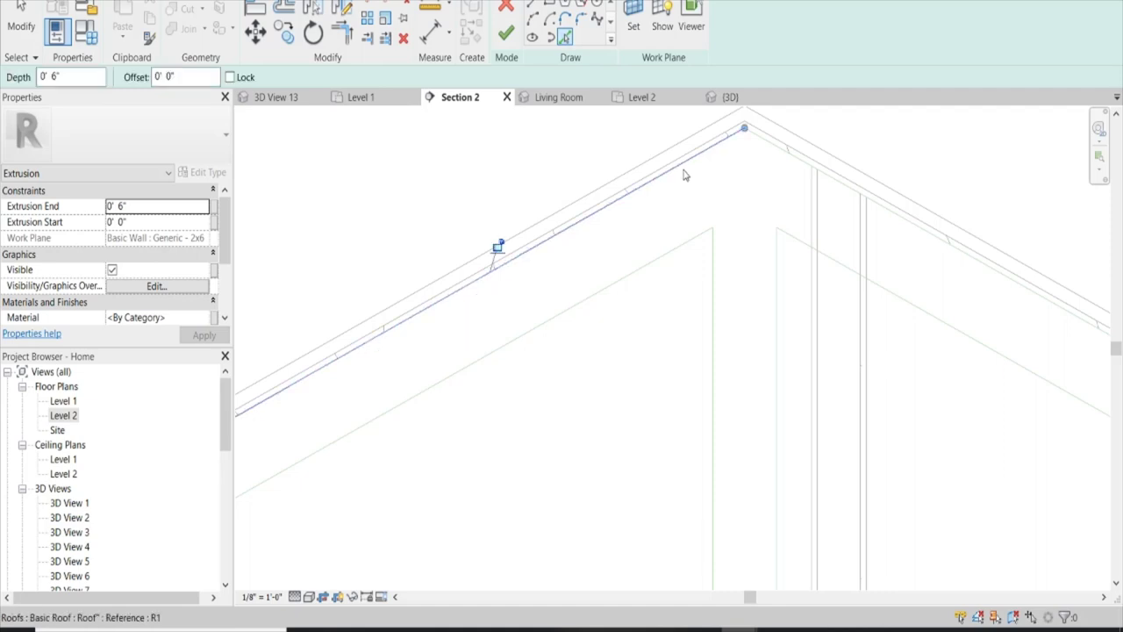
left_click(731, 180)
scroll(731, 180, "down", 3)
scroll(328, 454, "up", 3)
left_click(328, 453)
scroll(328, 454, "down", 3)
Pick a guide line as a web edge and draw the vertical and horizontal web opening edges
left_click(533, 6)
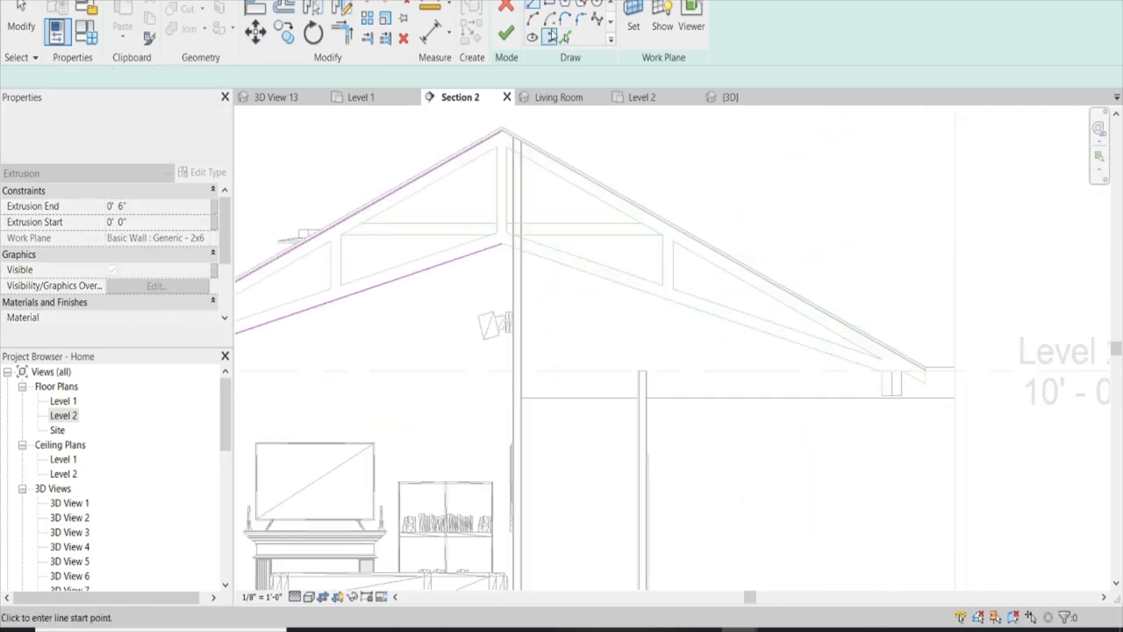
left_click(566, 38)
scroll(369, 251, "up", 1)
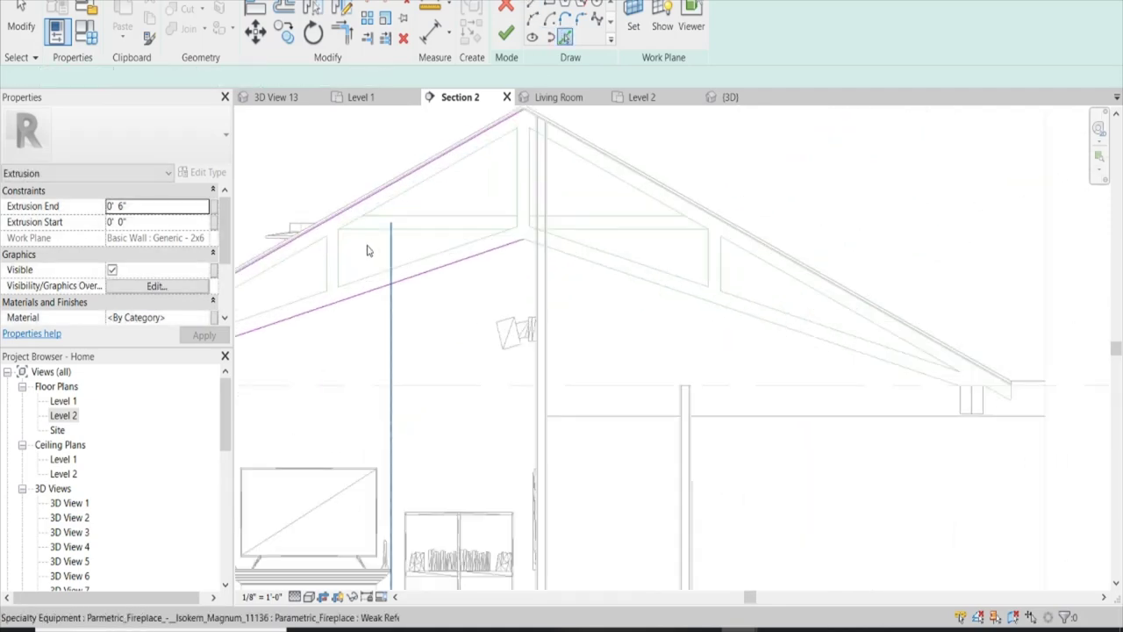
scroll(322, 261, "up", 1)
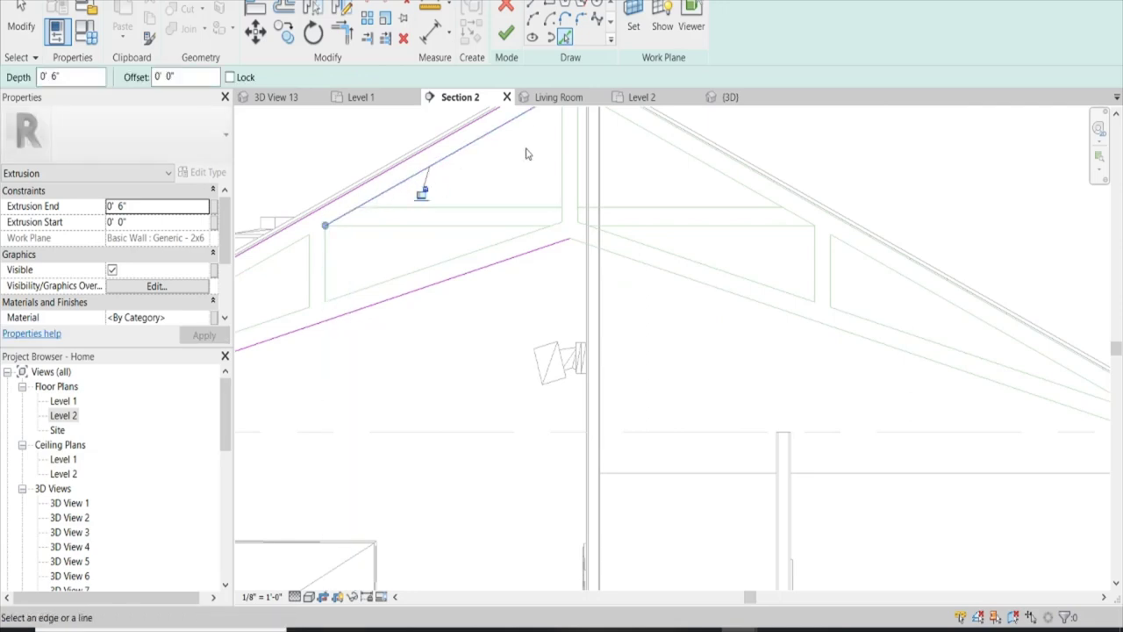
left_click(513, 244)
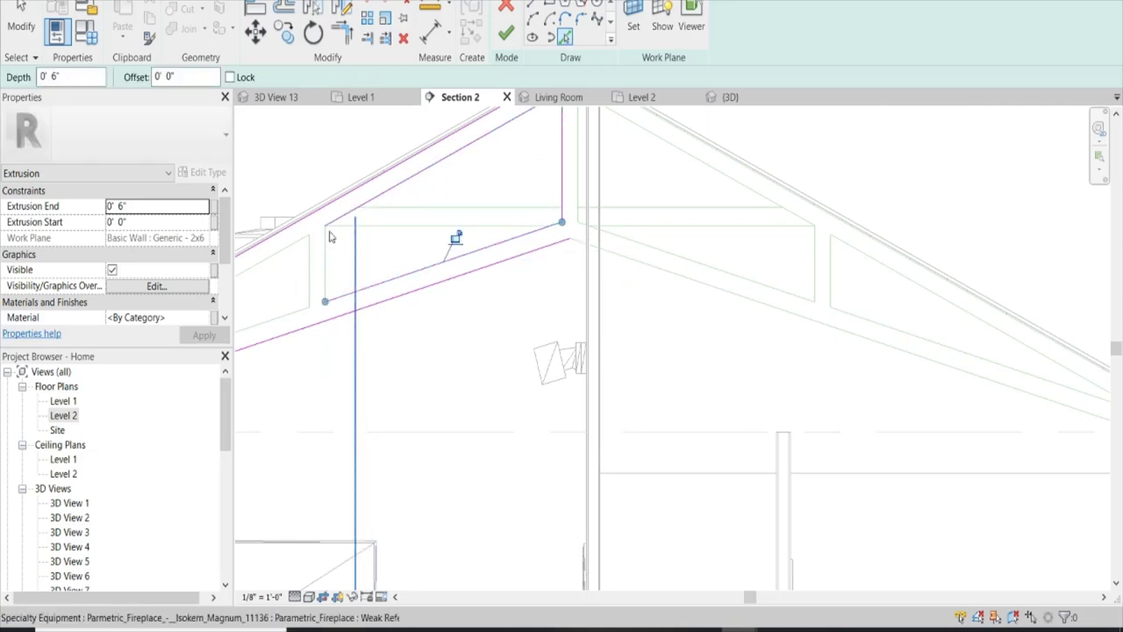
left_click(533, 6)
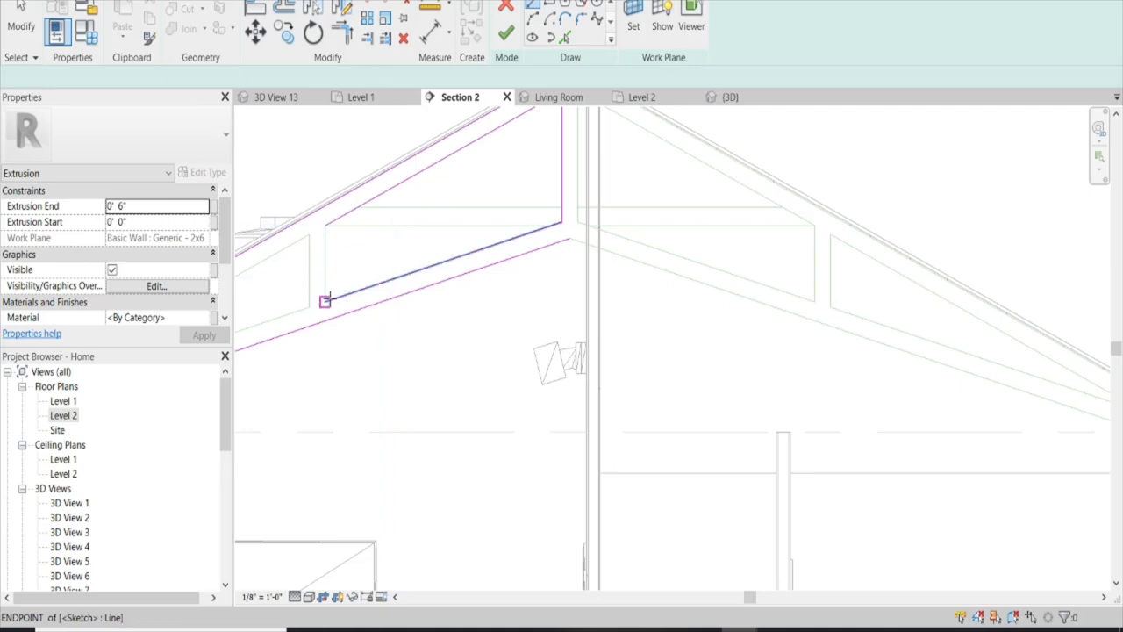
left_click(325, 301)
left_click(324, 226)
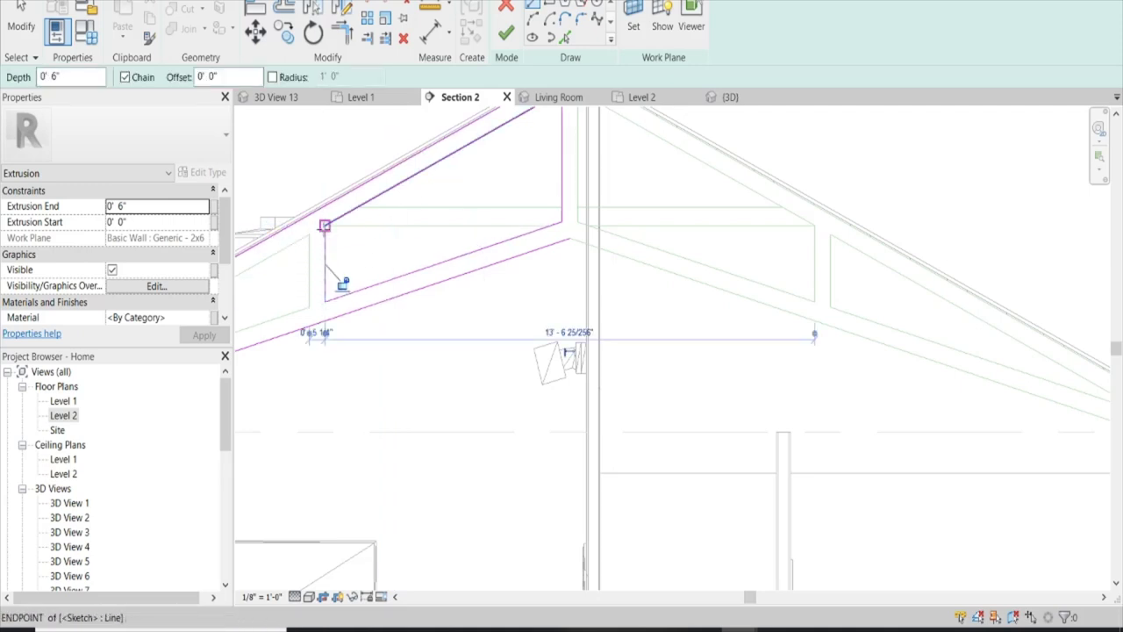
key("Escape")
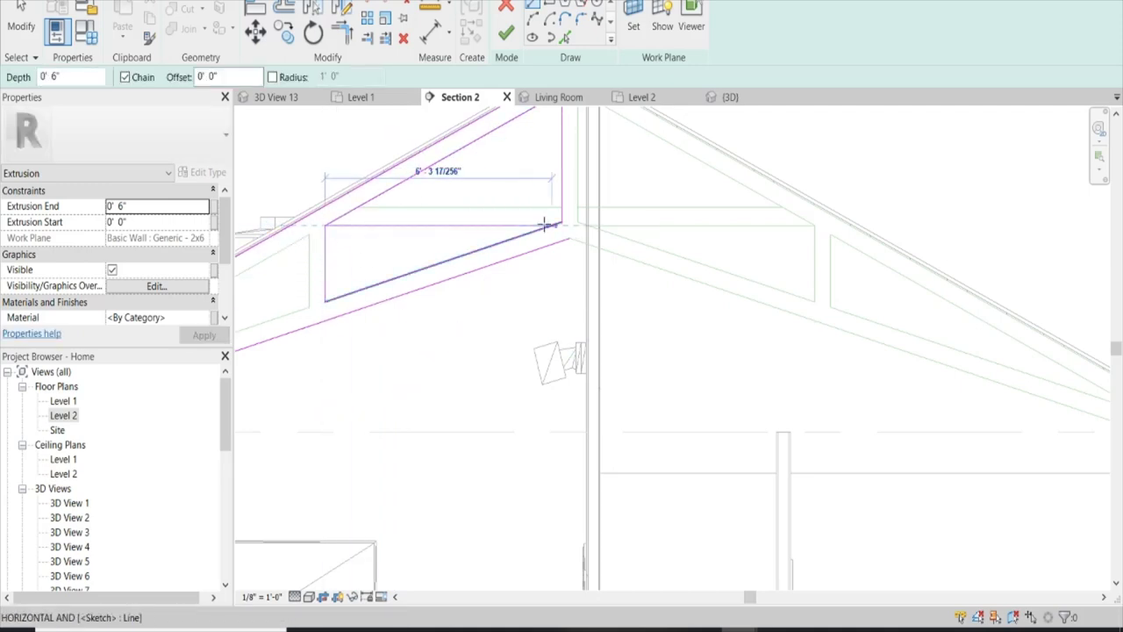
left_click(554, 225)
left_click(561, 207)
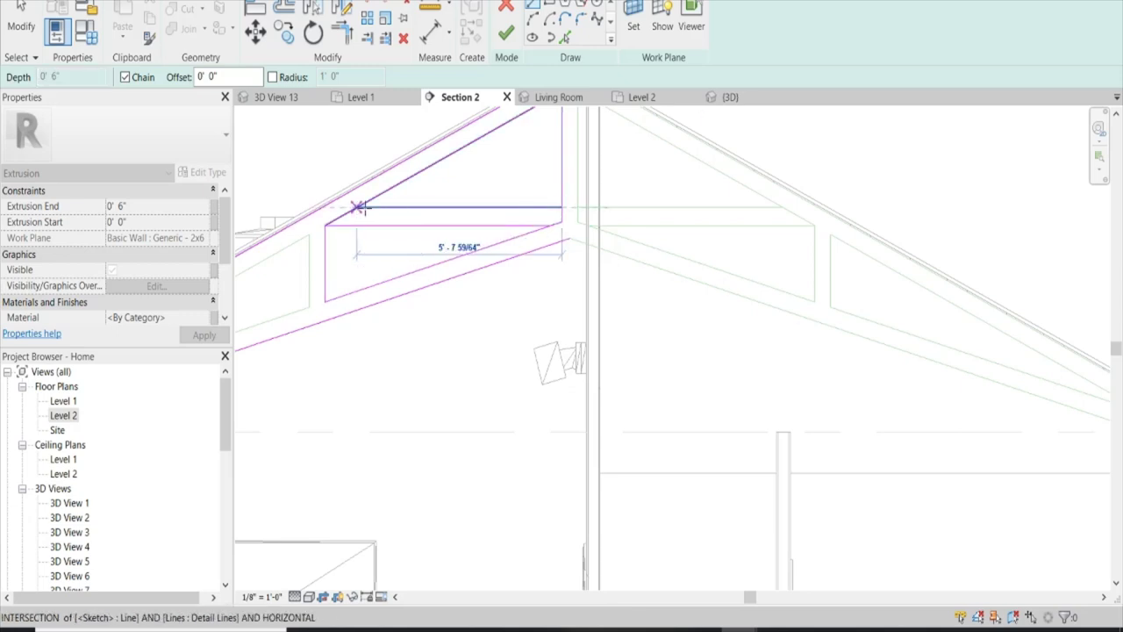
key("Escape")
key("Escape")
Trim the diagonal sketch lines so their ends meet the horizontal web line
scroll(324, 220, "up", 5)
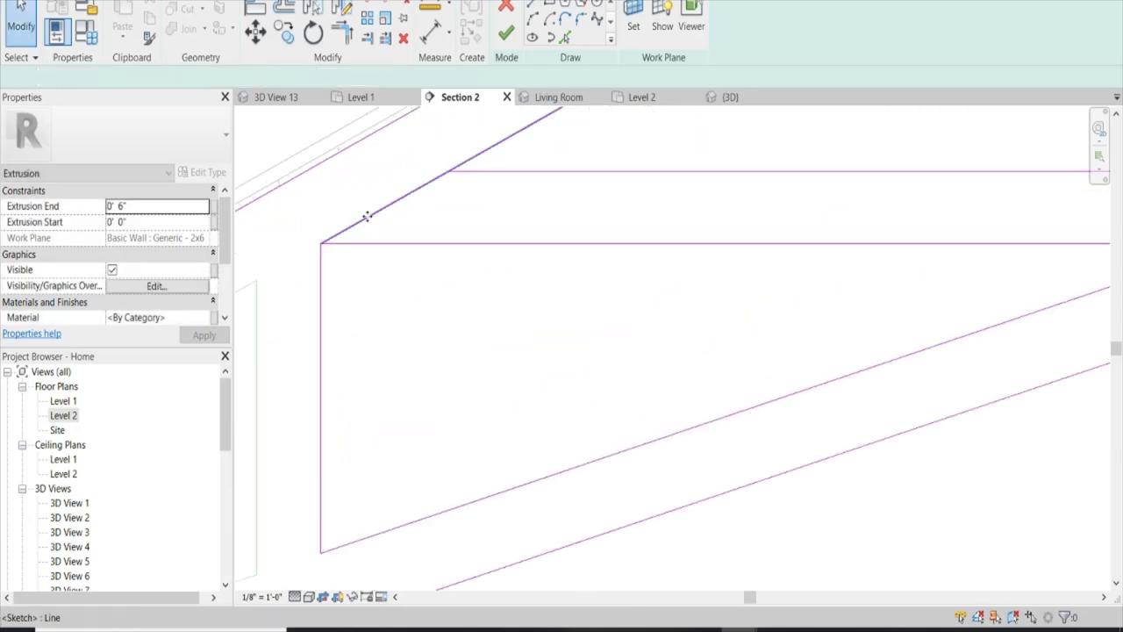
left_click_drag(321, 243, 447, 171)
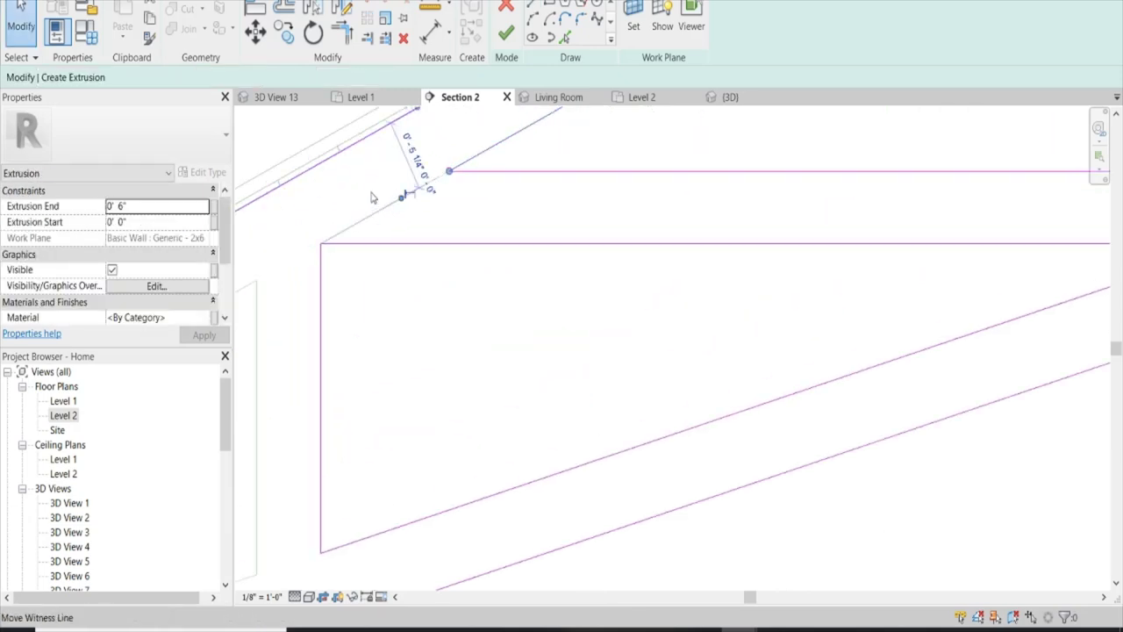
scroll(427, 293, "down", 3)
scroll(709, 193, "up", 2)
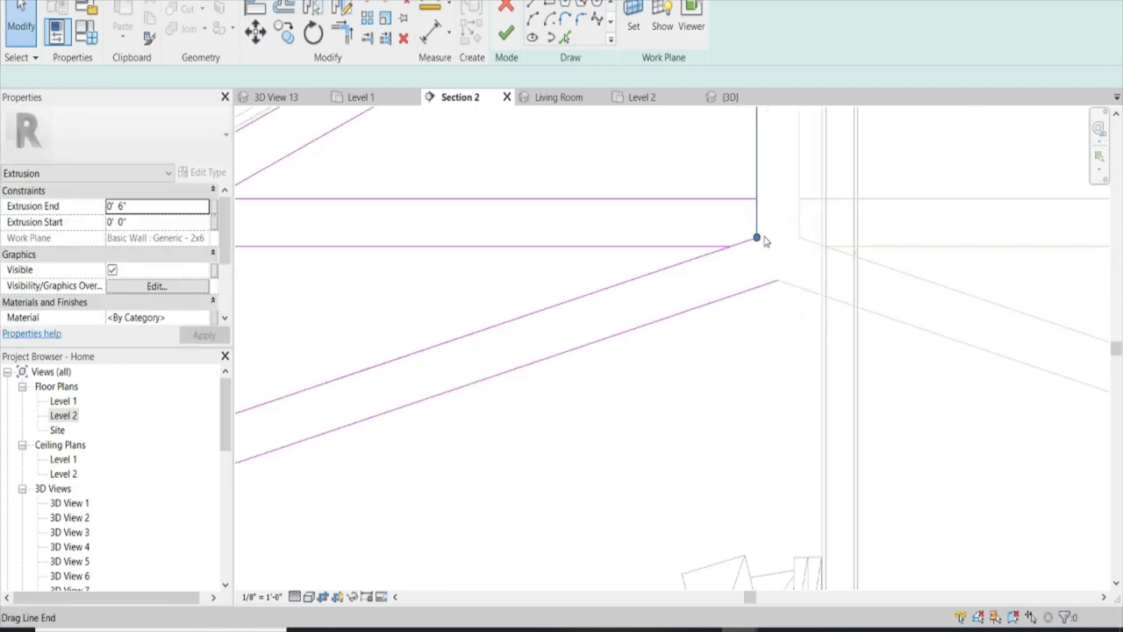
left_click(756, 241)
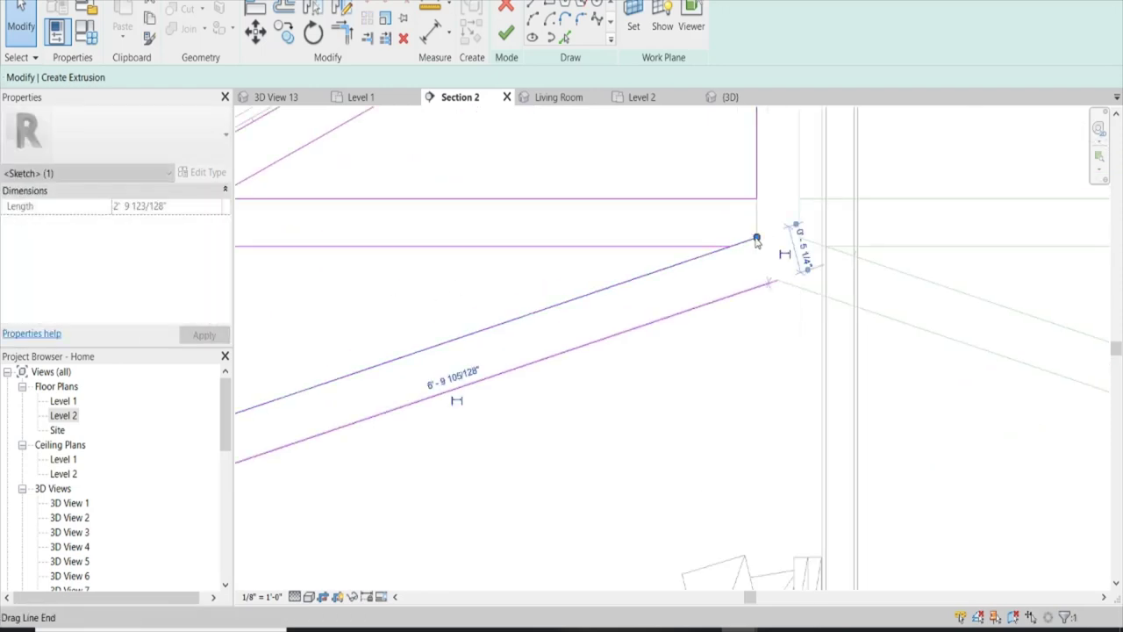
left_click_drag(756, 240, 728, 247)
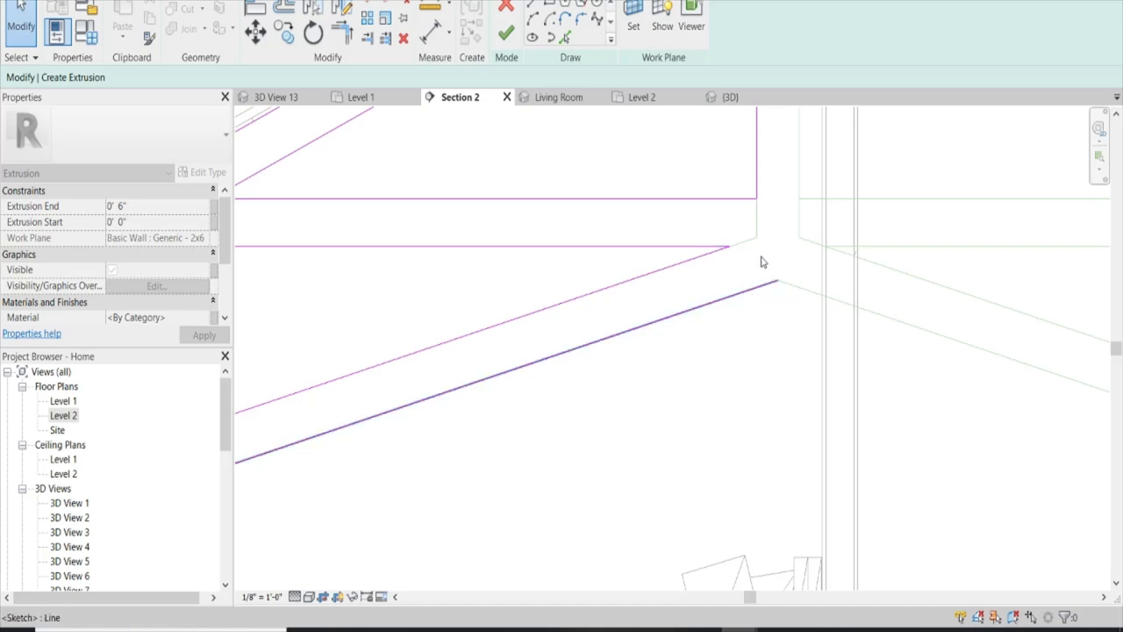
scroll(761, 262, "down", 2)
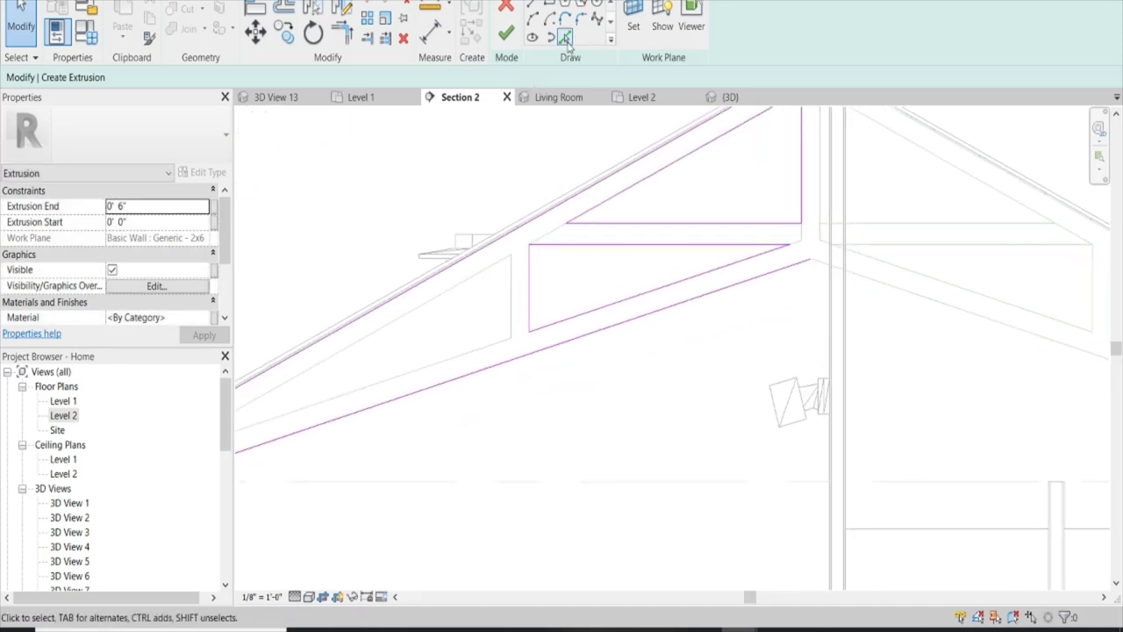
Pick the vertical guide line as a web edge, then window-select all left-half truss lines
left_click(566, 38)
left_click(507, 292)
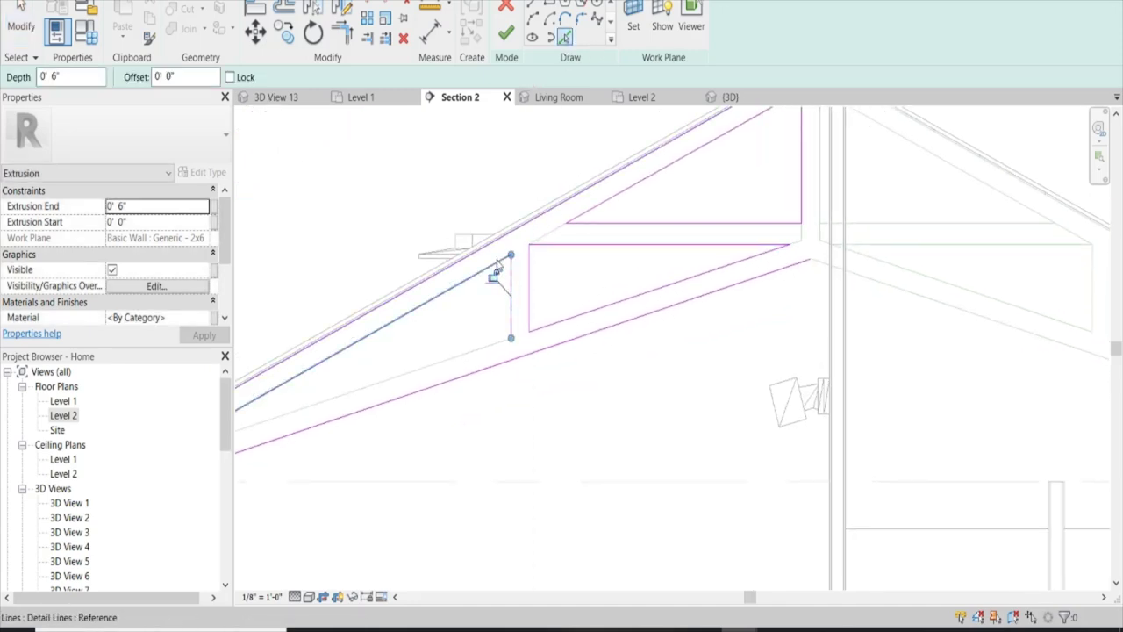
scroll(497, 263, "down", 2)
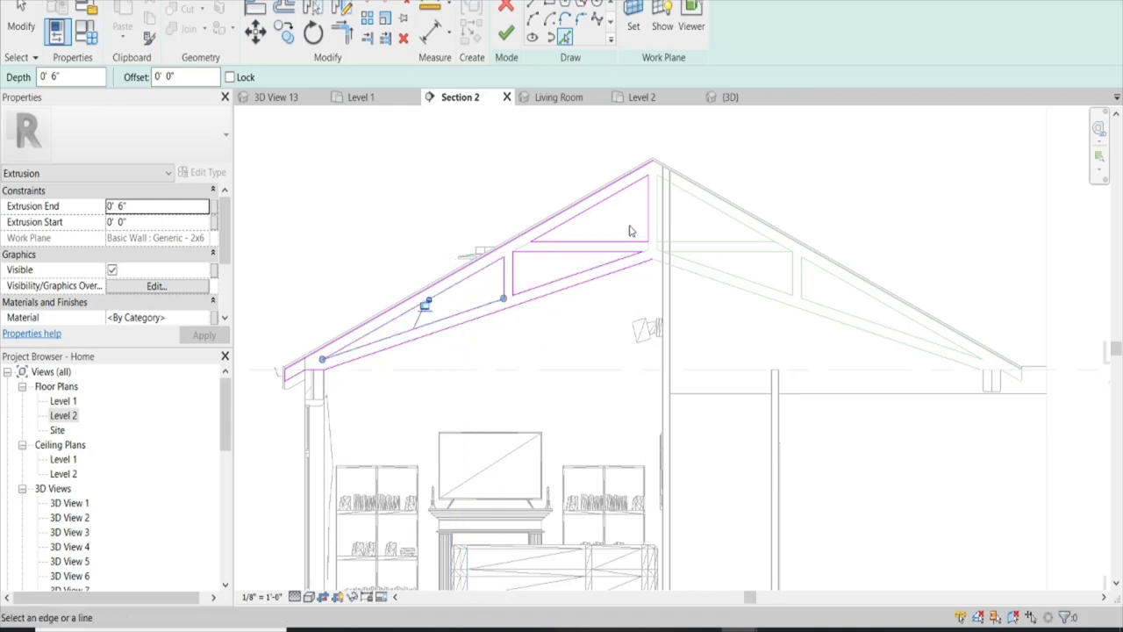
scroll(629, 231, "down", 1)
key("Escape")
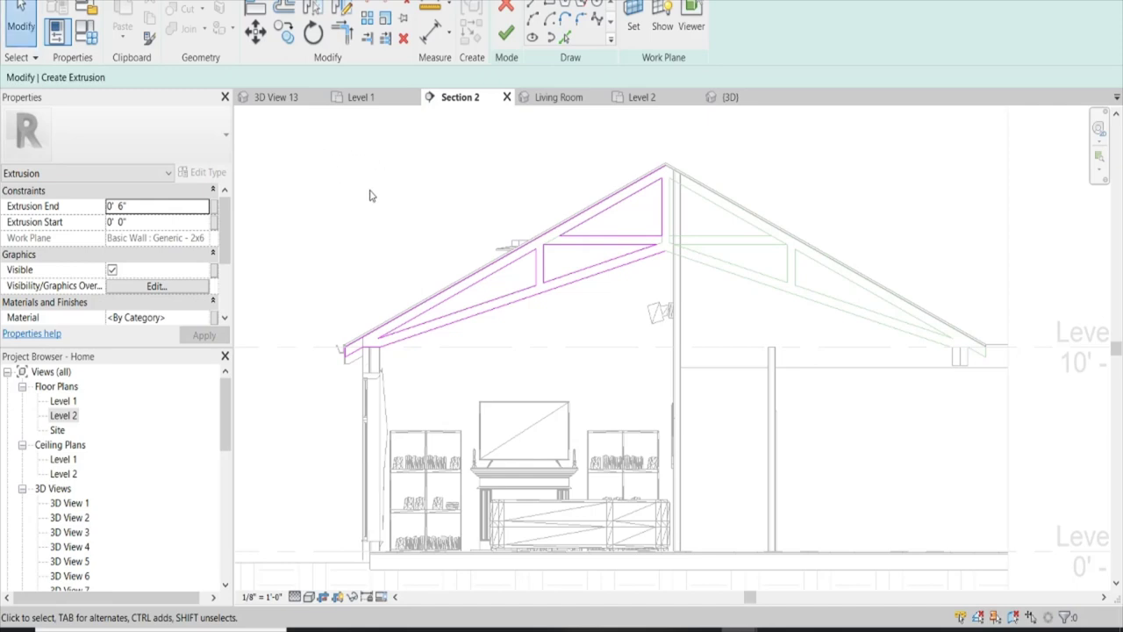
left_click_drag(307, 141, 668, 428)
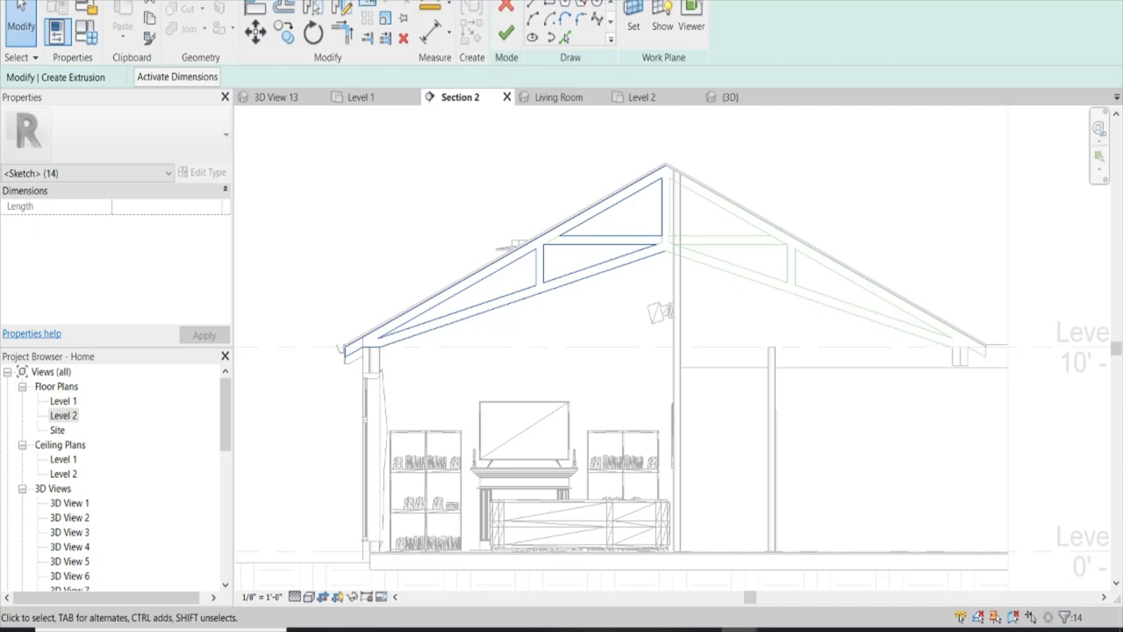
Mirror-copy the left-half truss sketch lines across a vertical axis through the roof peak
left_click(337, 6)
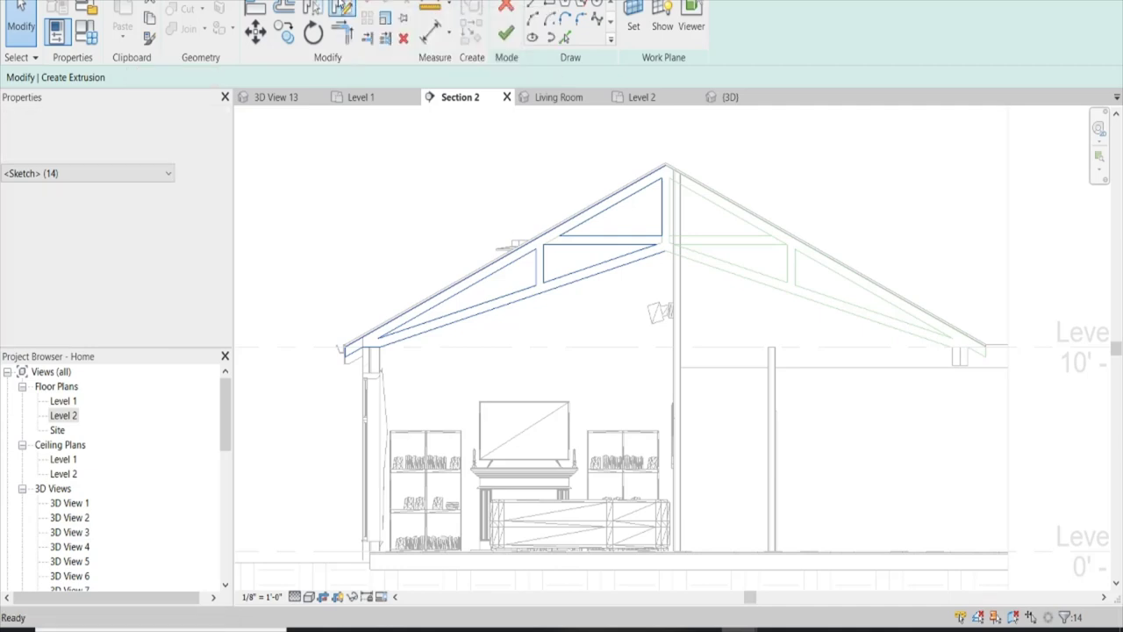
scroll(696, 127, "up", 1)
scroll(696, 127, "up", 3)
scroll(624, 212, "up", 2)
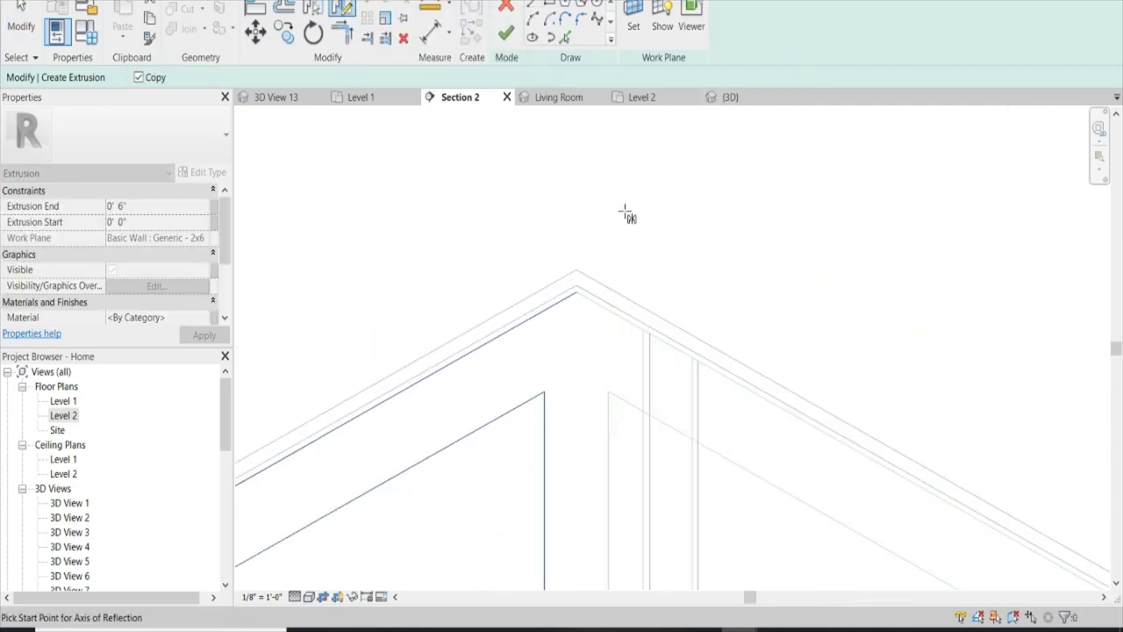
left_click(586, 267)
left_click(577, 208)
scroll(576, 211, "down", 2)
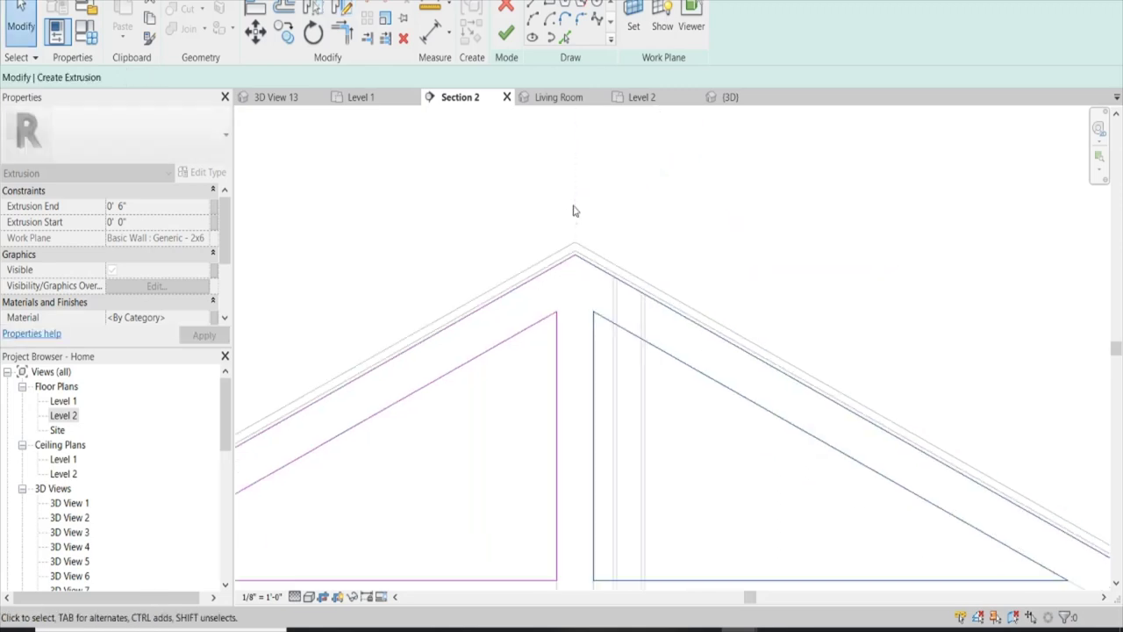
scroll(574, 210, "down", 1)
key("Escape")
Zoom around the completed truss sketch and check the short line near the peak
scroll(575, 211, "down", 2)
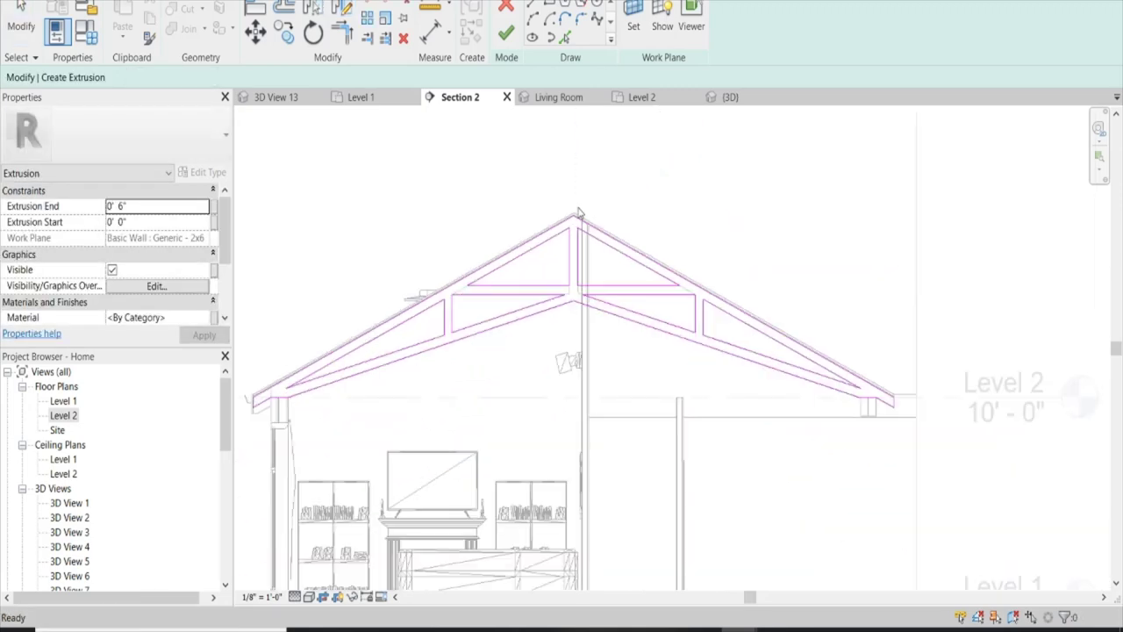
scroll(851, 386, "up", 1)
scroll(852, 394, "up", 2)
scroll(808, 375, "up", 1)
scroll(808, 375, "down", 2)
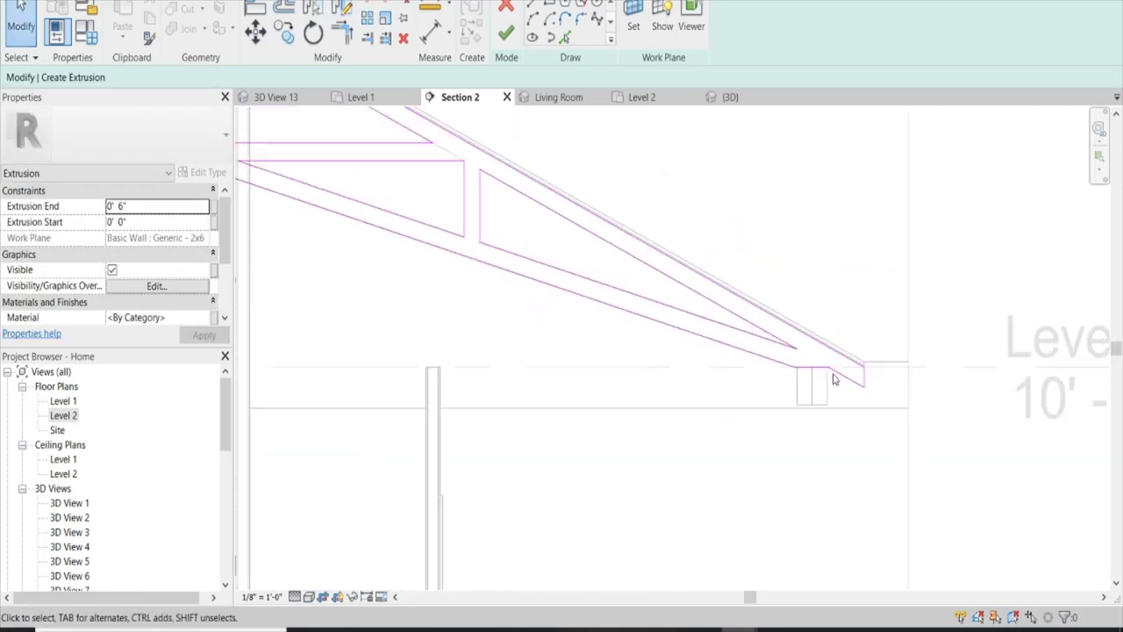
scroll(827, 376, "down", 2)
scroll(808, 326, "down", 2)
scroll(690, 281, "up", 1)
scroll(692, 283, "up", 2)
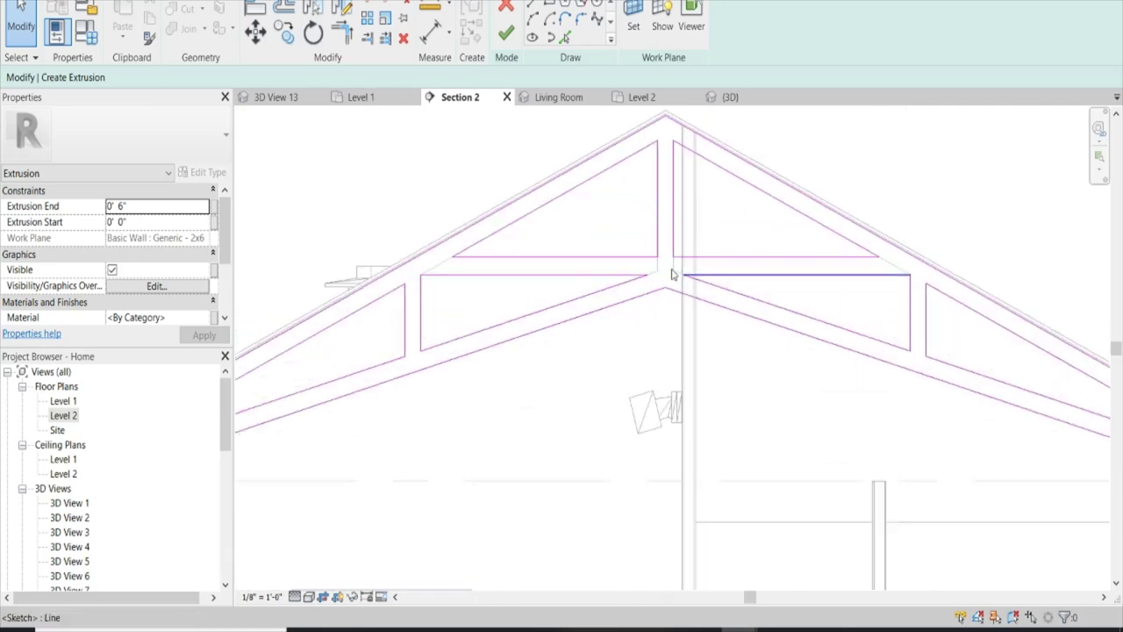
scroll(912, 268, "down", 1)
scroll(789, 219, "down", 2)
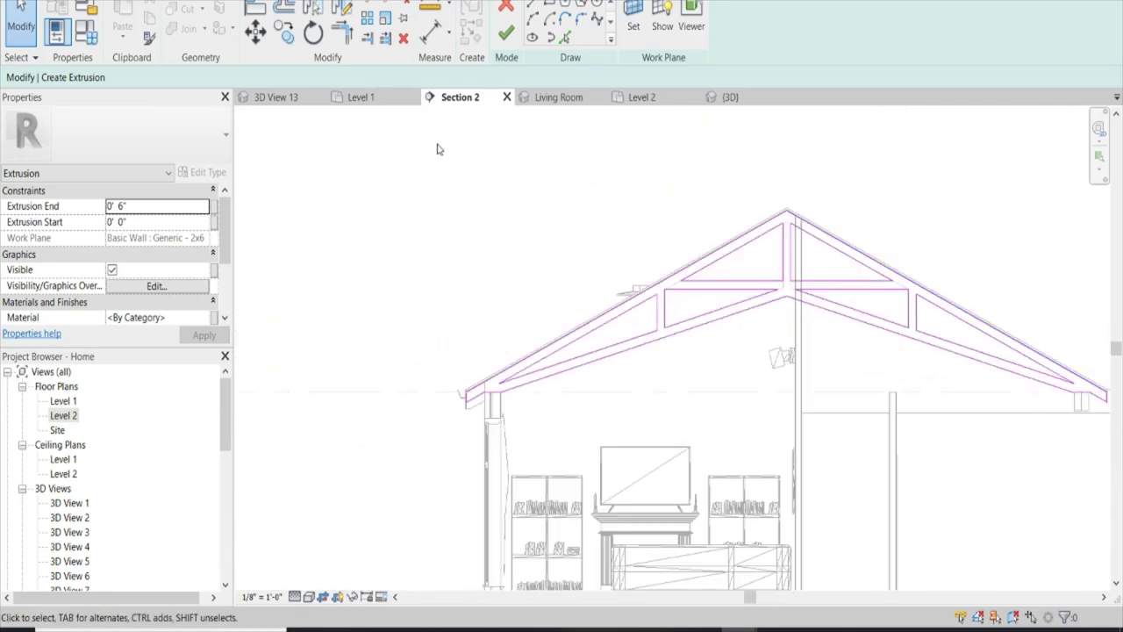
left_click(725, 257)
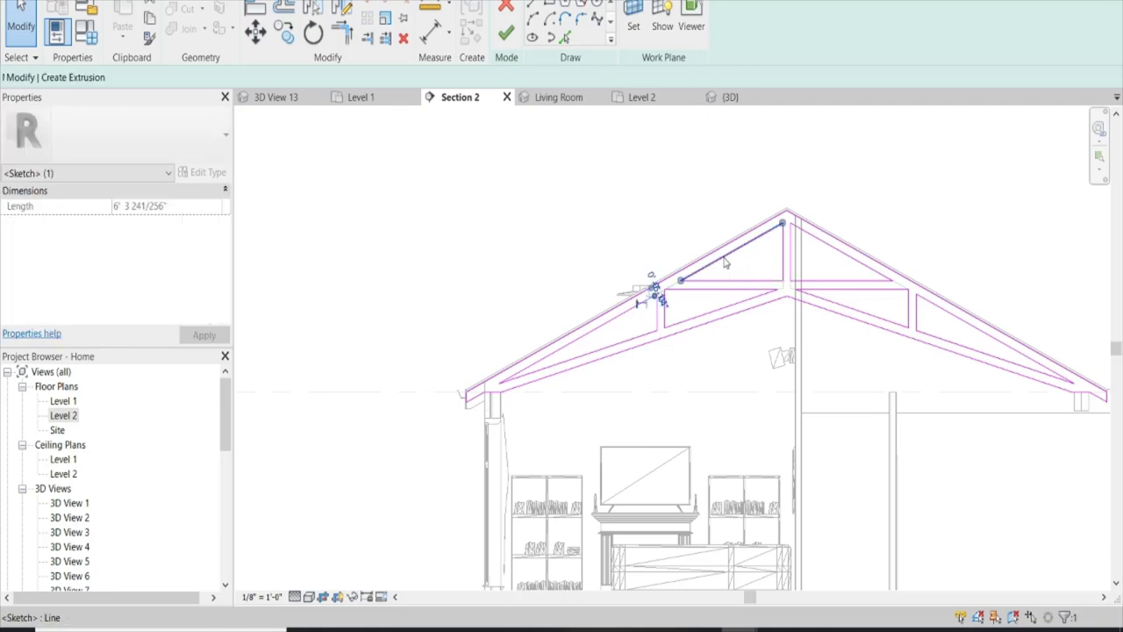
left_click(715, 205)
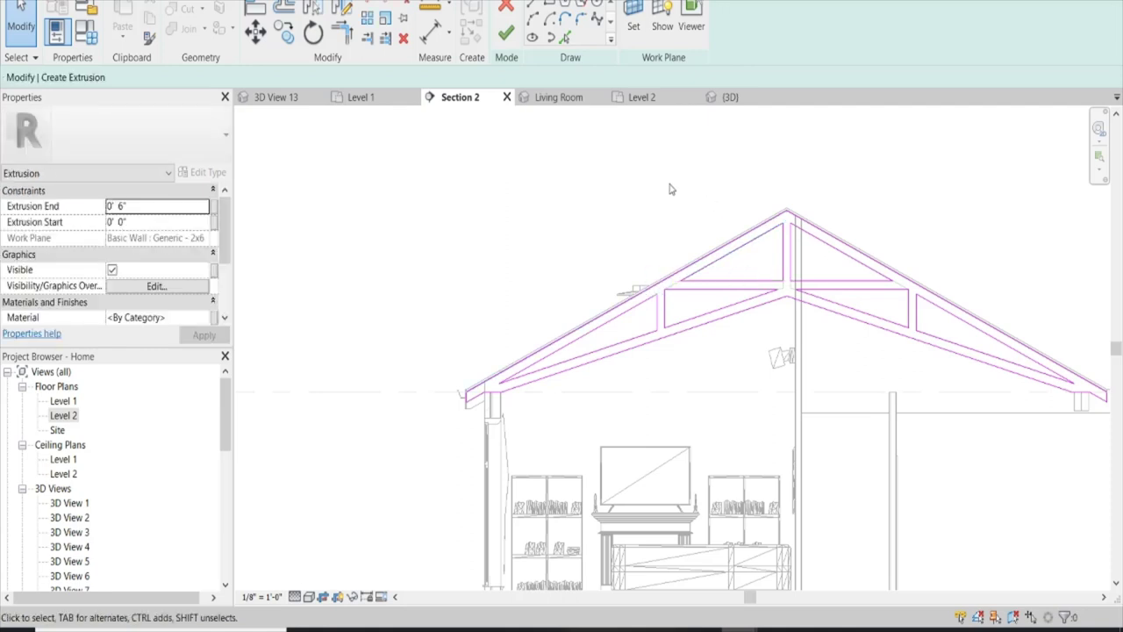
Finish the truss sketch and the in-place model, then zoom the Level 2 plan toward the section marker
left_click(509, 37)
type("0' 1.25\"")
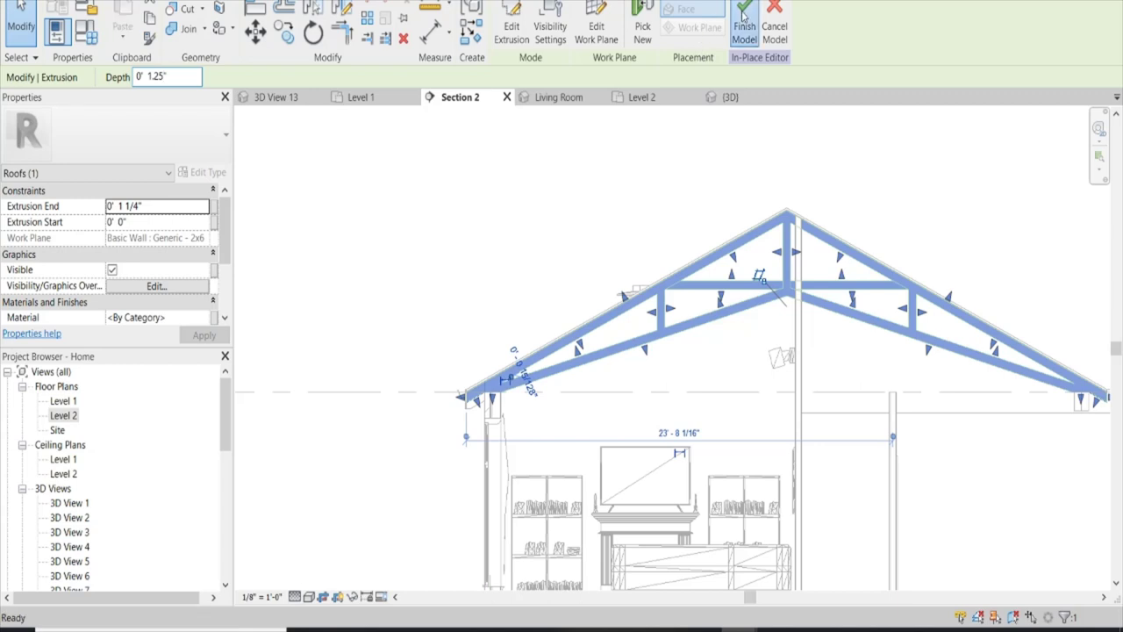
left_click(744, 13)
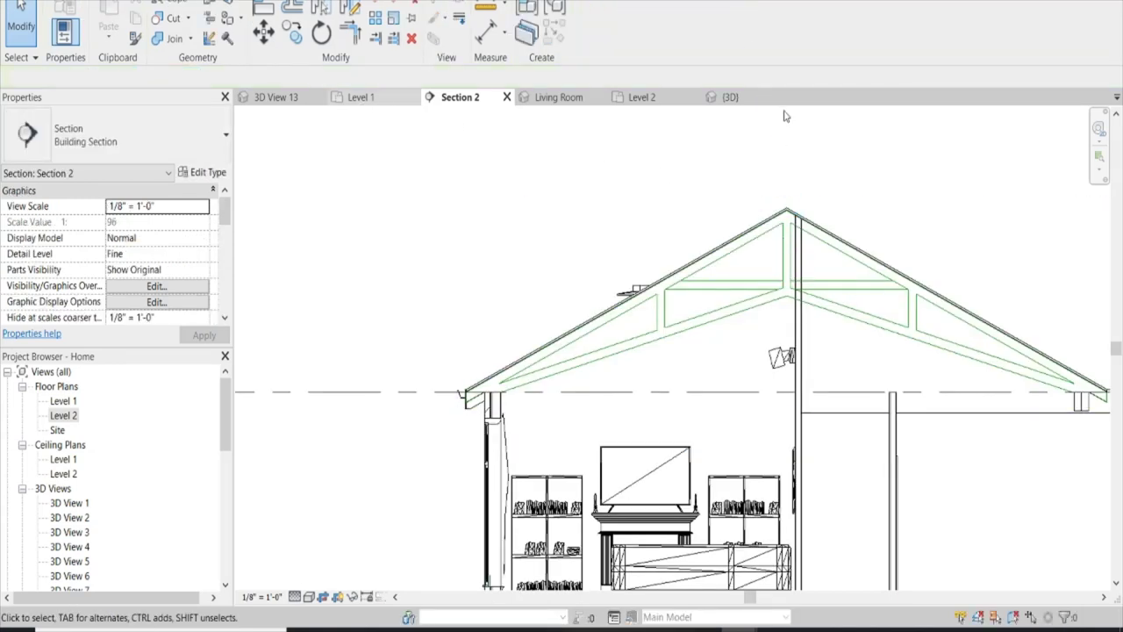
left_click(664, 105)
scroll(702, 202, "up", 3)
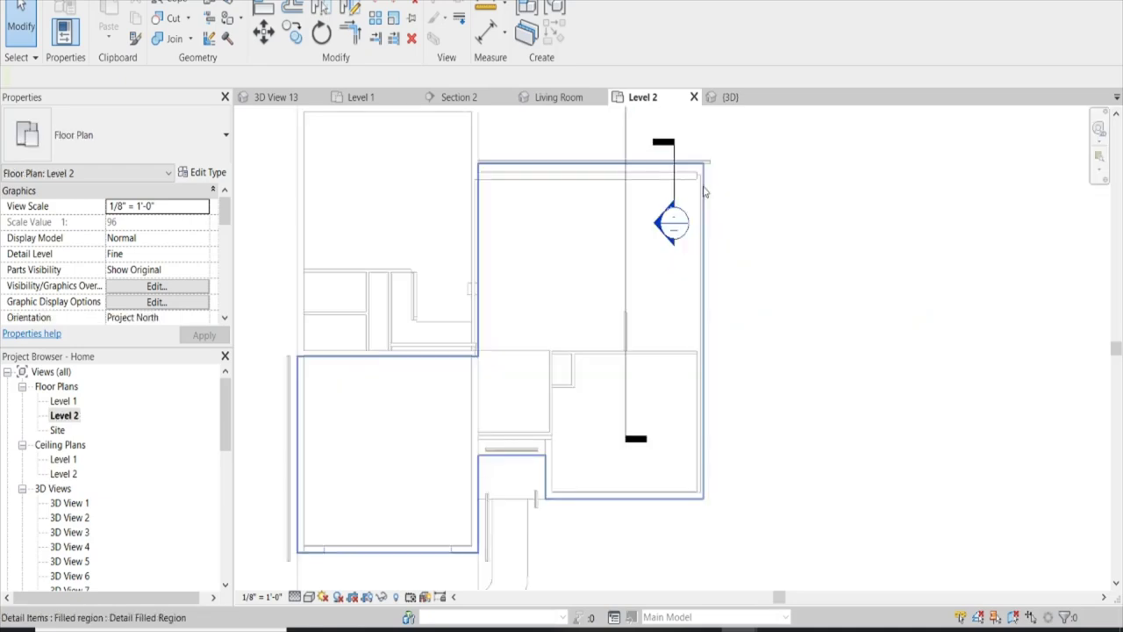
scroll(720, 185, "up", 2)
scroll(697, 195, "up", 2)
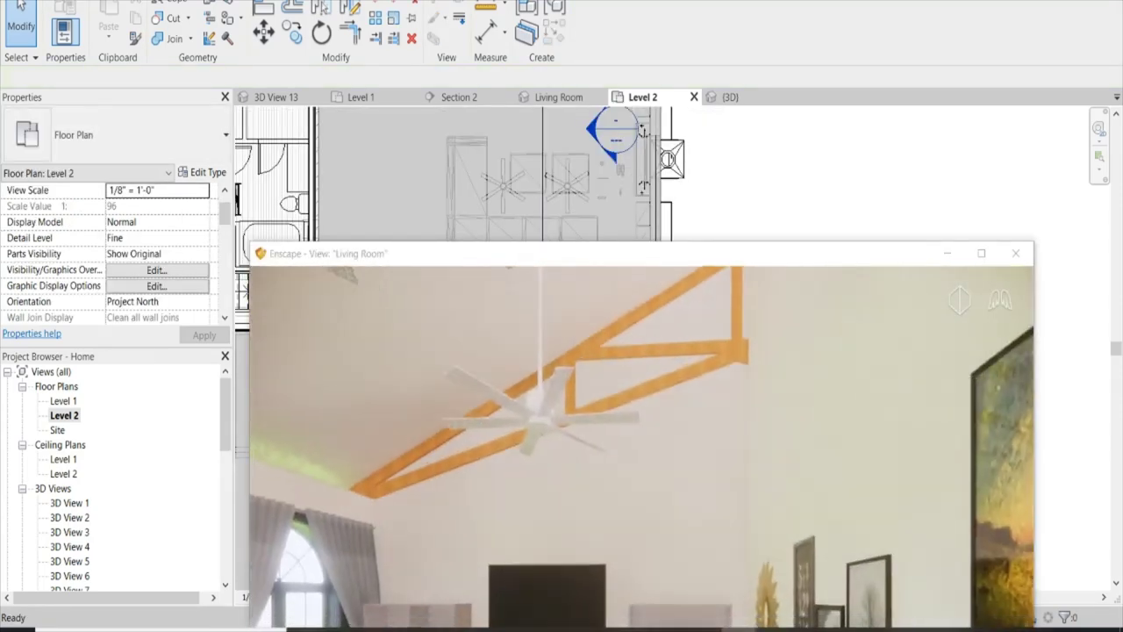
Pan the Enscape Living Room render toward the orange truss, then minimize Enscape
left_click_drag(709, 252, 689, 38)
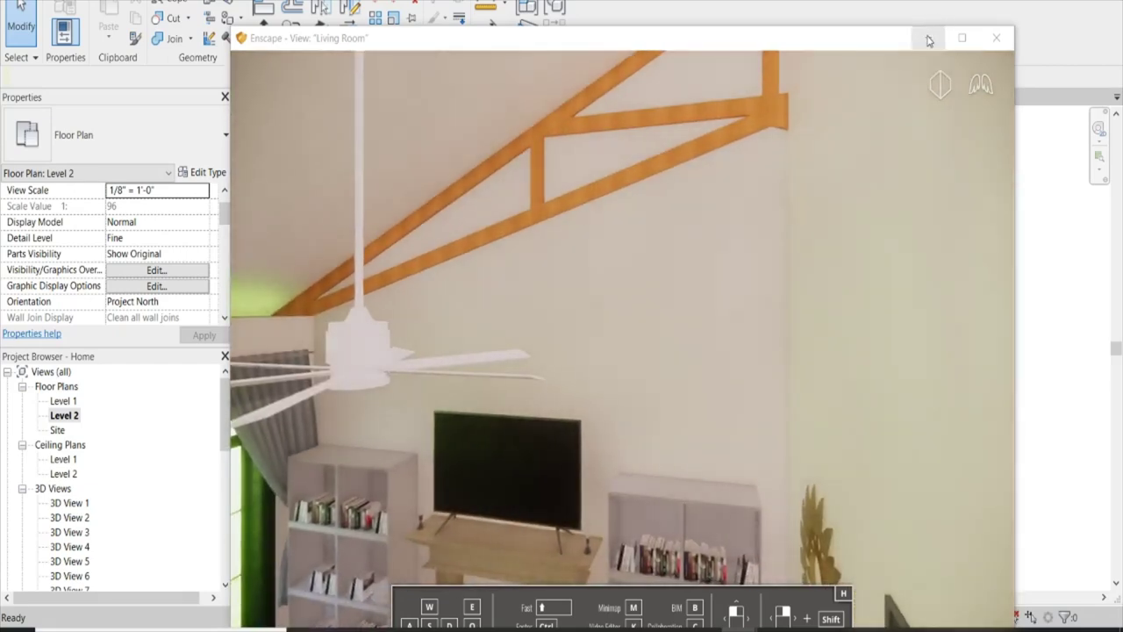
left_click(927, 38)
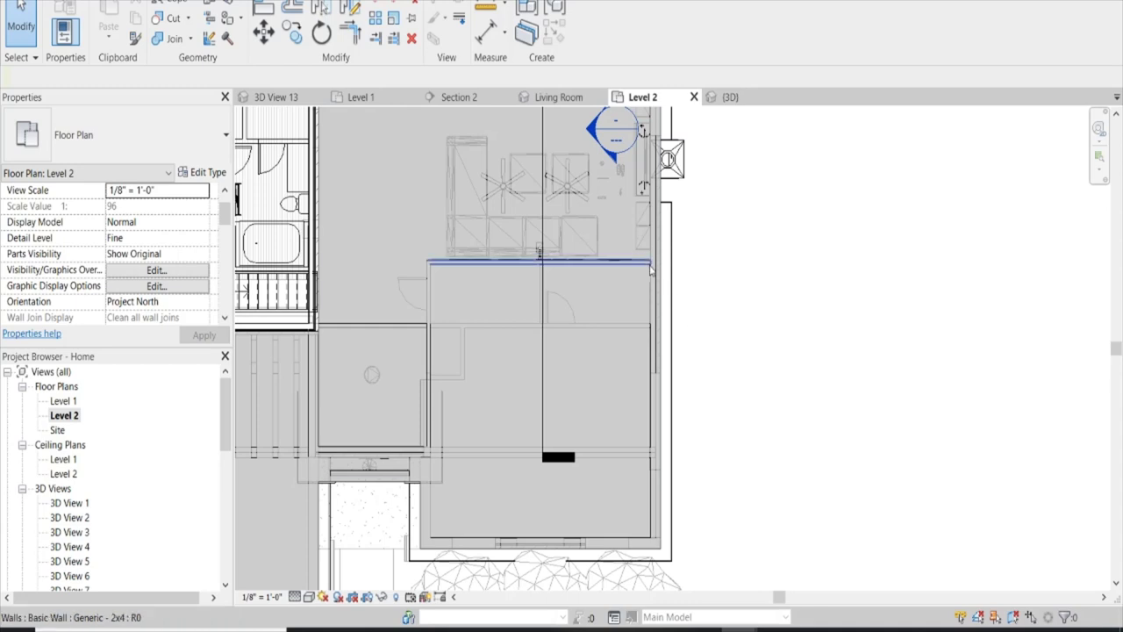
Start a multiple copy (CO) of the Exposed Truss roof from its corner base point
scroll(651, 351, "down", 1)
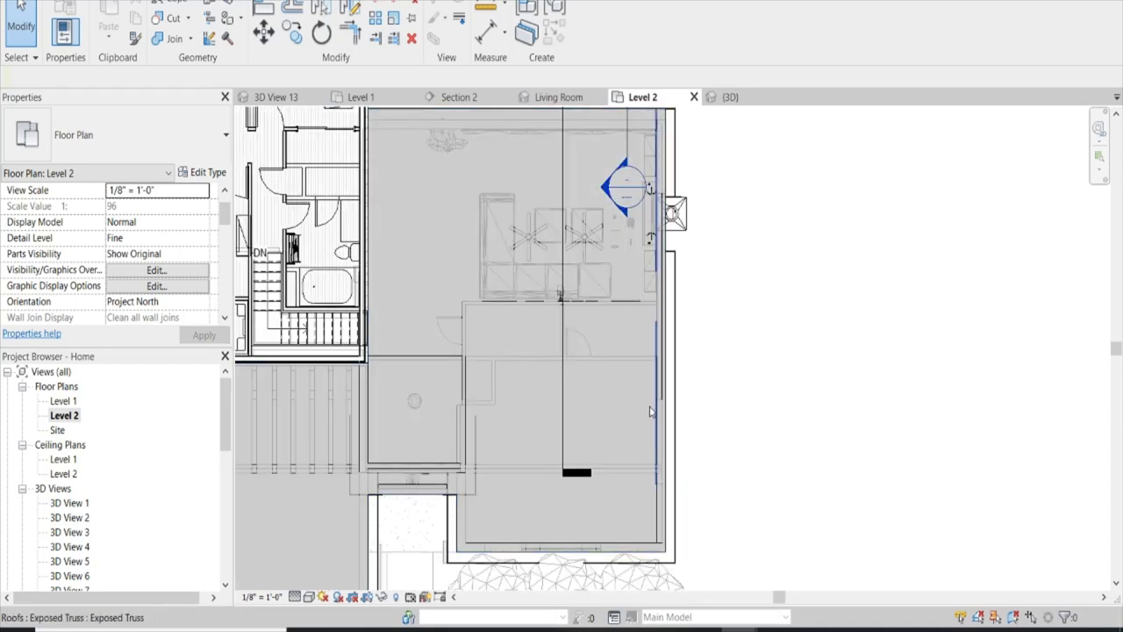
left_click(657, 412)
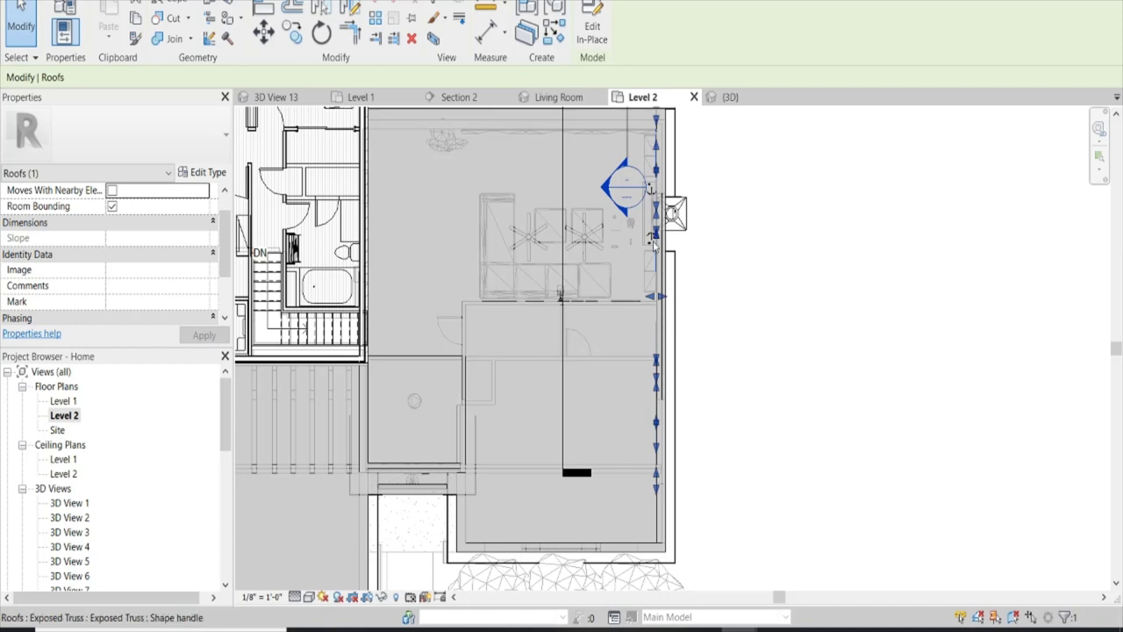
key("c")
key("o")
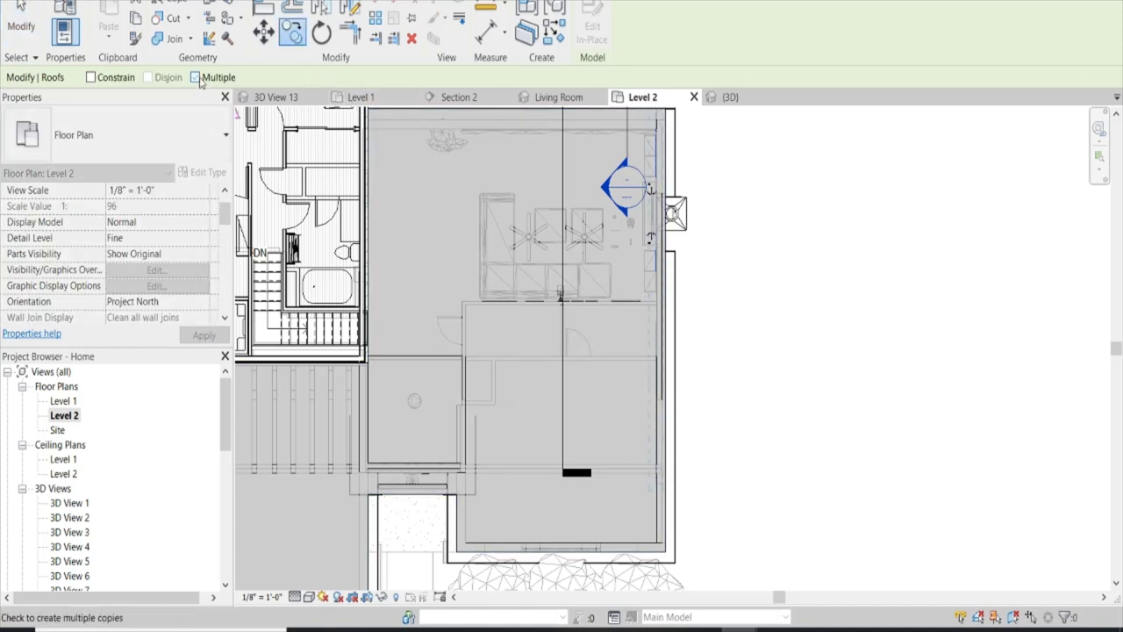
scroll(276, 449, "down", 3)
scroll(596, 175, "up", 5)
scroll(597, 176, "up", 1)
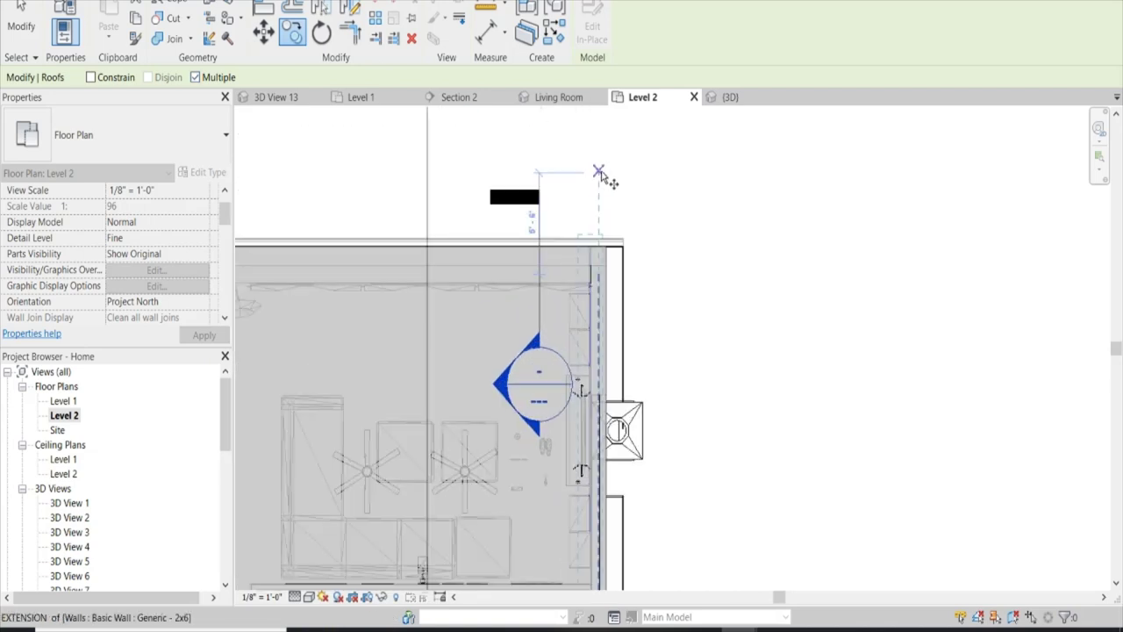
scroll(572, 173, "up", 3)
left_click(591, 271)
scroll(572, 276, "down", 1)
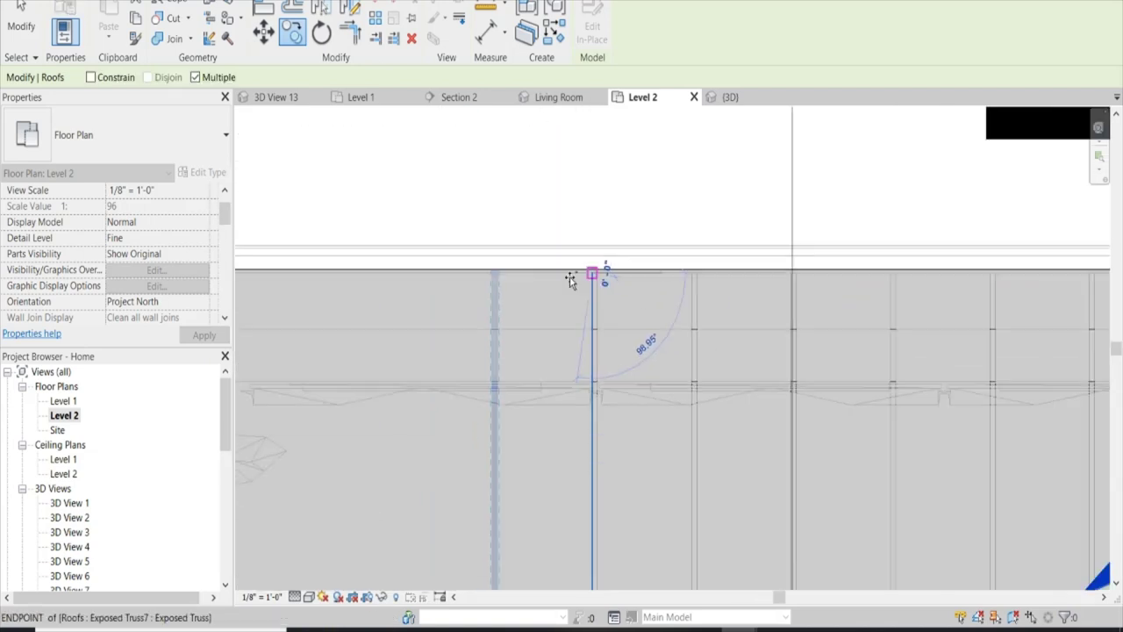
scroll(485, 283, "up", 1)
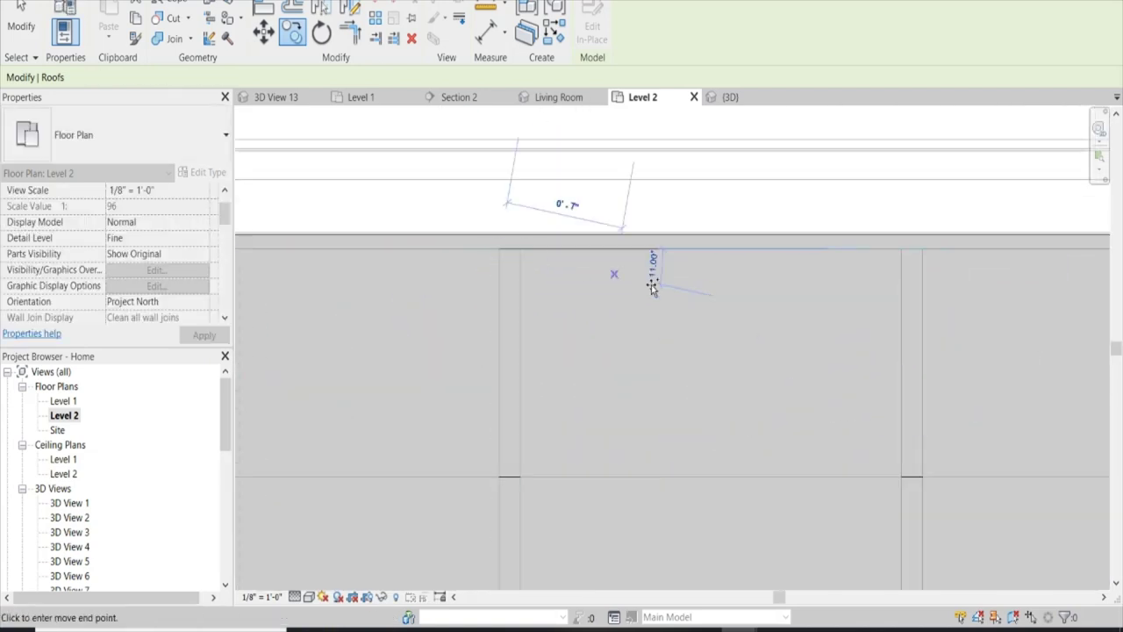
scroll(510, 295, "down", 2)
scroll(597, 268, "up", 2)
scroll(660, 258, "up", 1)
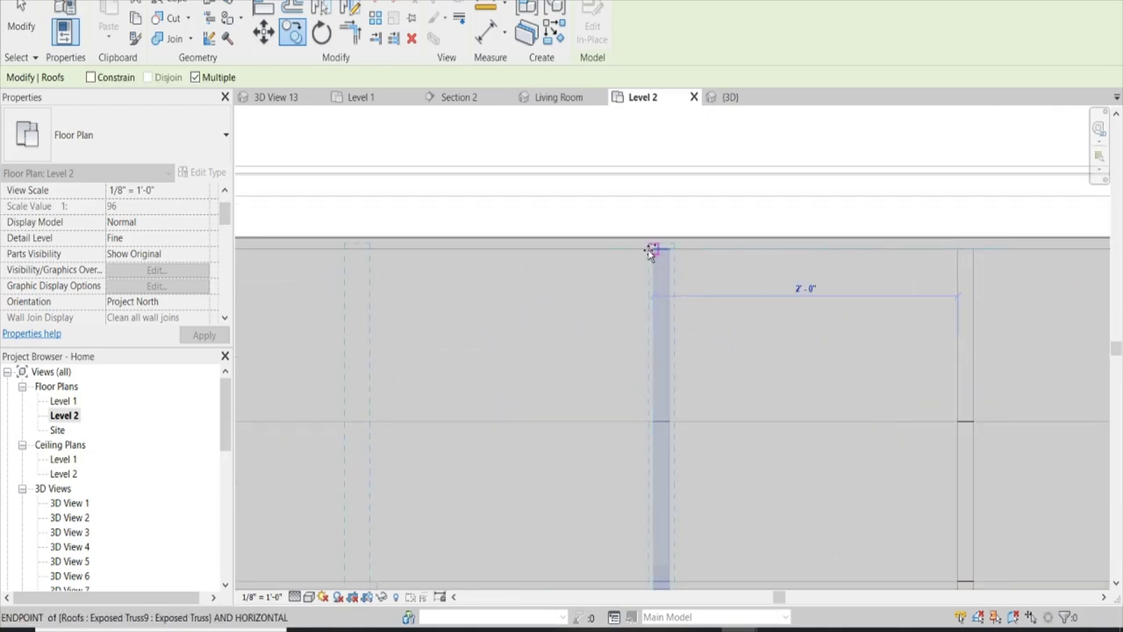
Place four truss copies along the roof at 2'-0" spacing, then end the copy
left_click(348, 250)
scroll(553, 380, "down", 3)
scroll(725, 367, "down", 3)
scroll(658, 369, "up", 2)
scroll(597, 347, "up", 3)
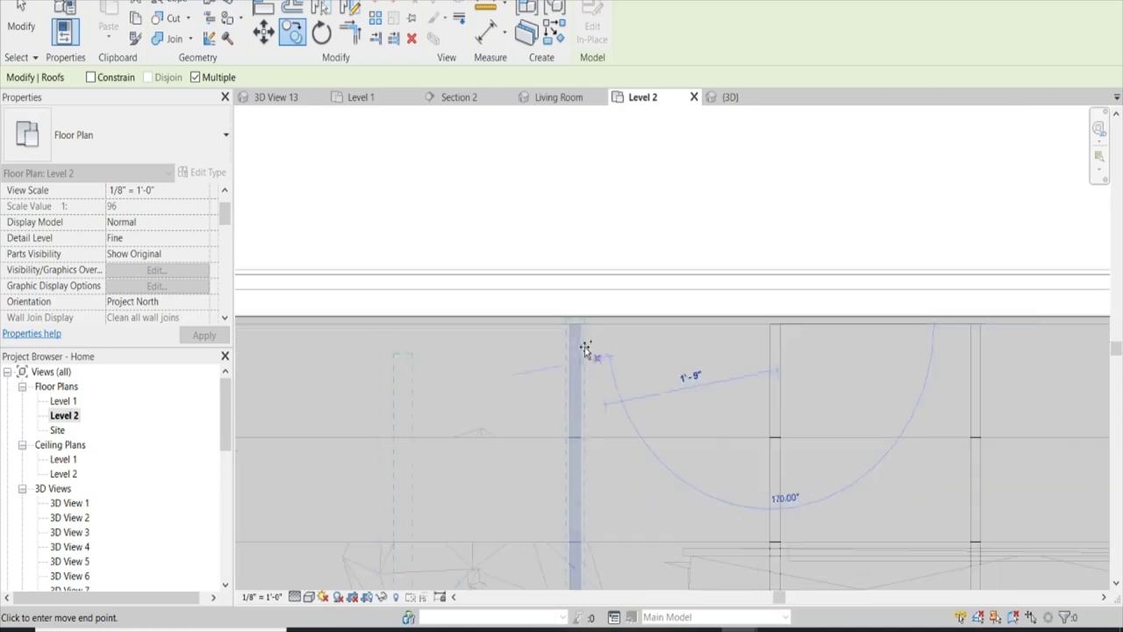
left_click(569, 326)
scroll(569, 326, "down", 2)
scroll(474, 321, "up", 4)
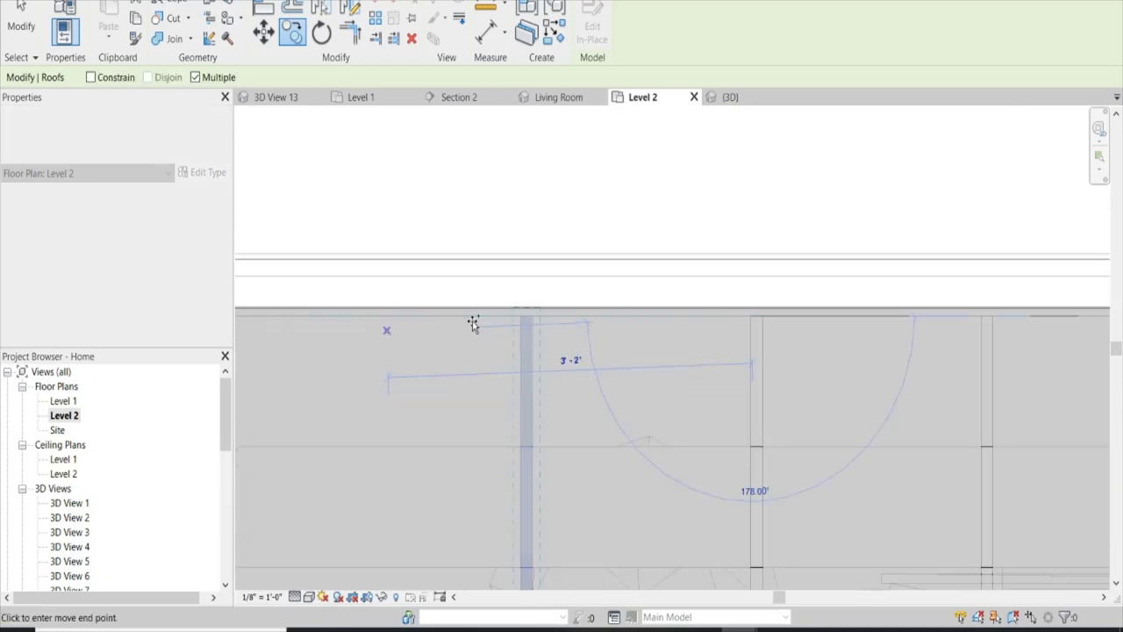
scroll(526, 319, "down", 1)
left_click(535, 316)
scroll(533, 317, "down", 3)
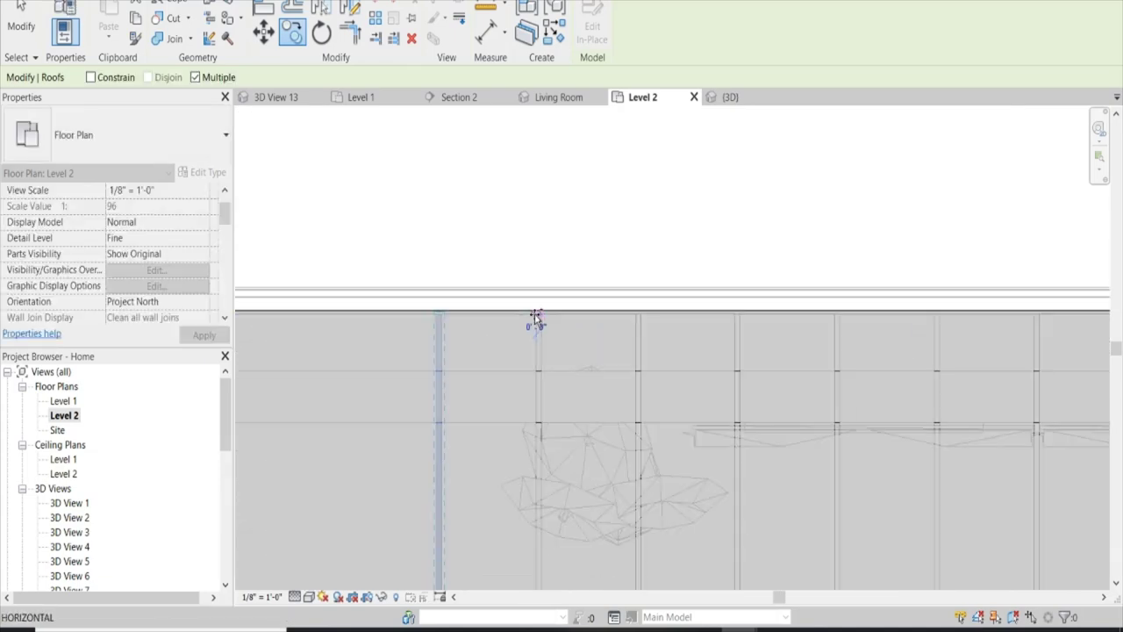
scroll(492, 316, "down", 2)
scroll(509, 322, "up", 2)
left_click(606, 328)
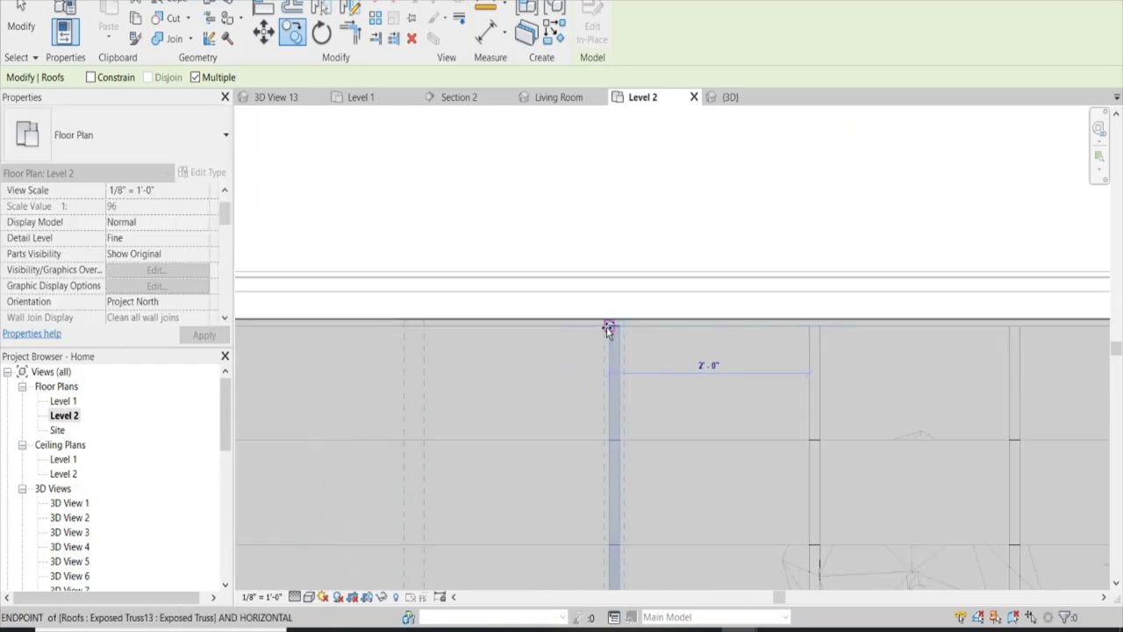
scroll(607, 329, "down", 2)
scroll(607, 329, "down", 1)
scroll(579, 326, "up", 5)
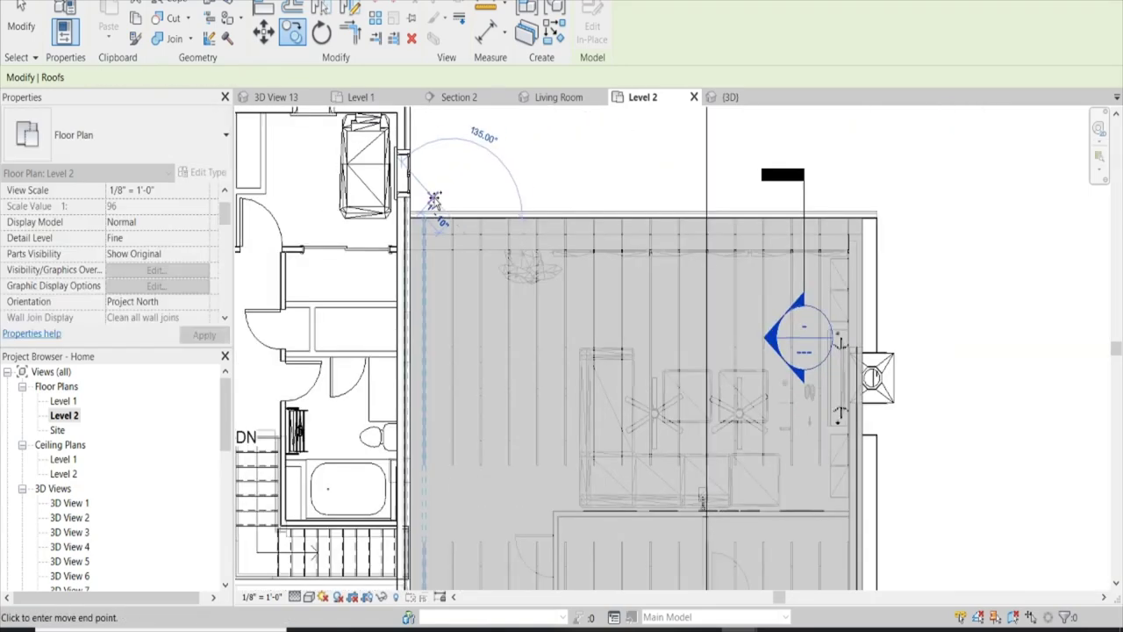
scroll(484, 477, "down", 5)
key("Escape")
key("Escape")
scroll(484, 477, "up", 3)
scroll(469, 381, "up", 3)
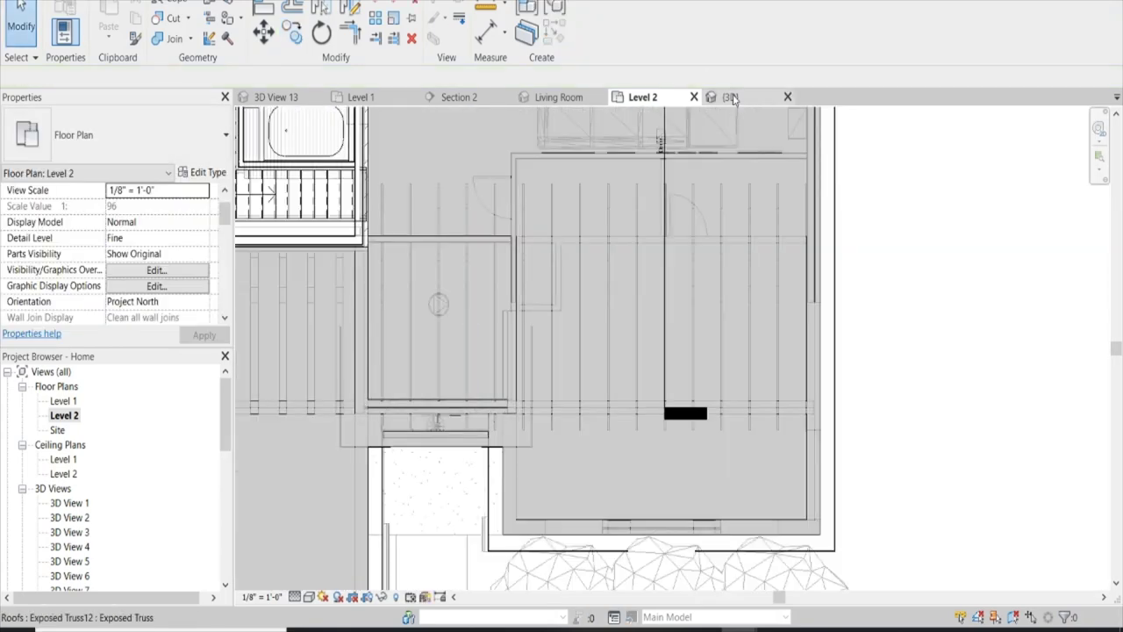
Orbit the {3D} view to inspect the copied trusses and roof fascia, then return to Section 2
left_click(730, 96)
scroll(657, 226, "down", 5)
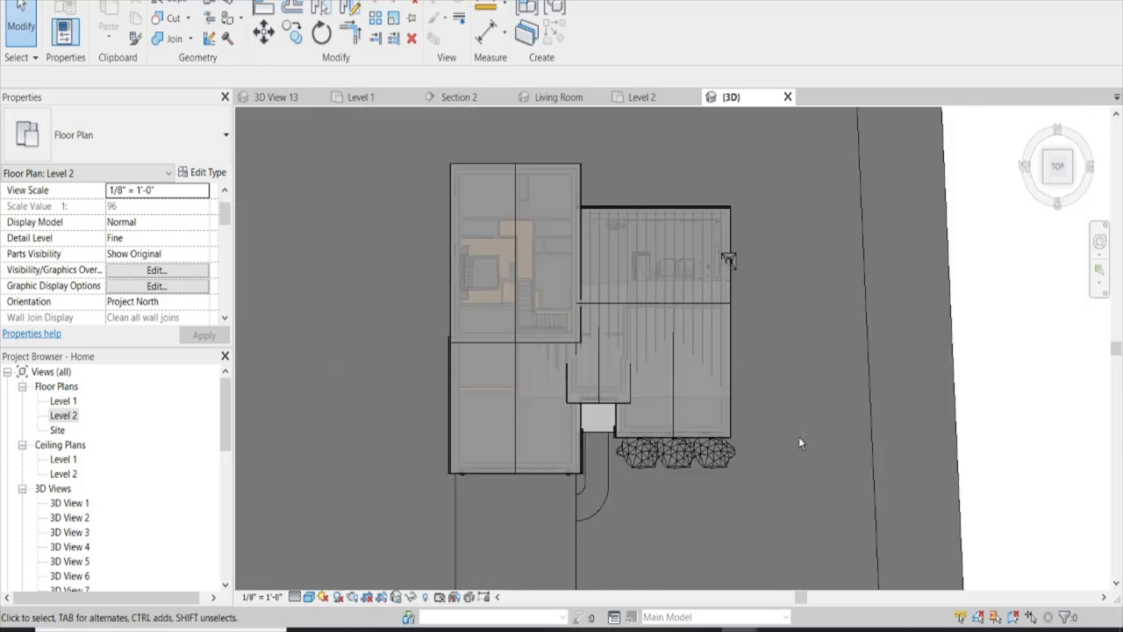
middle_click_drag(798, 437, 685, 353, "shift")
scroll(658, 378, "up", 2)
scroll(597, 412, "up", 3)
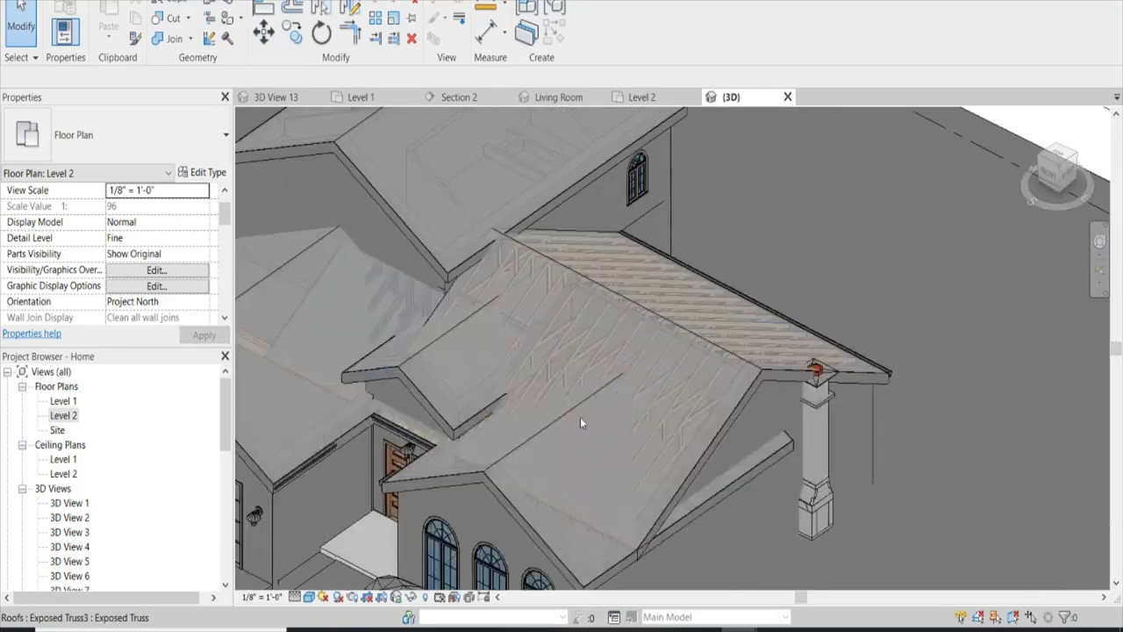
scroll(583, 421, "up", 2)
scroll(598, 397, "down", 3)
scroll(665, 417, "up", 2)
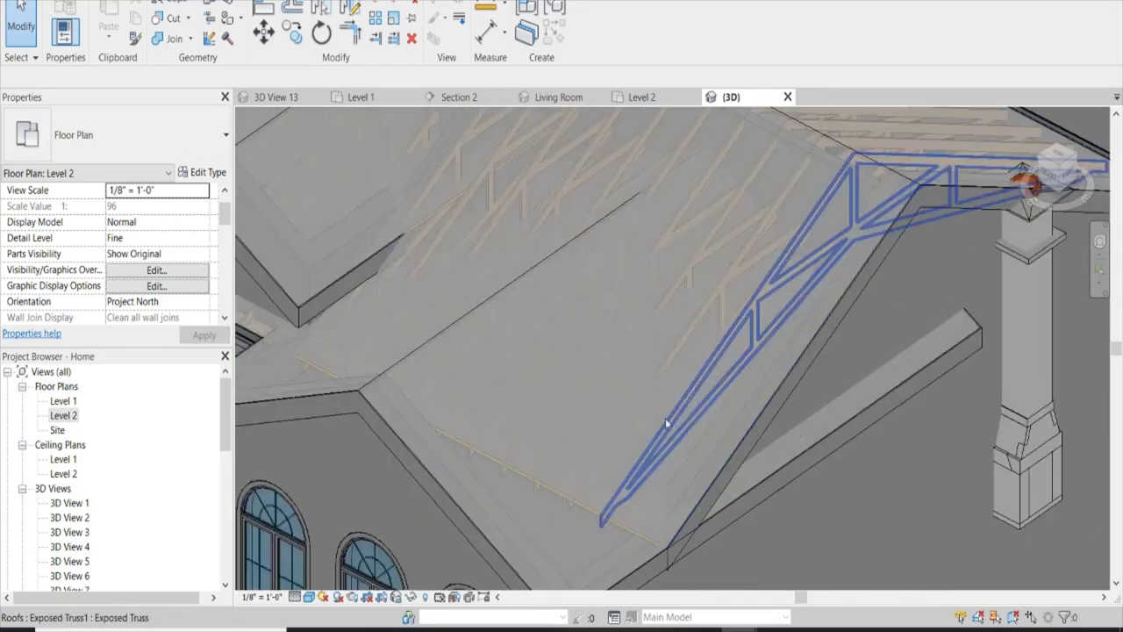
scroll(411, 409, "down", 2)
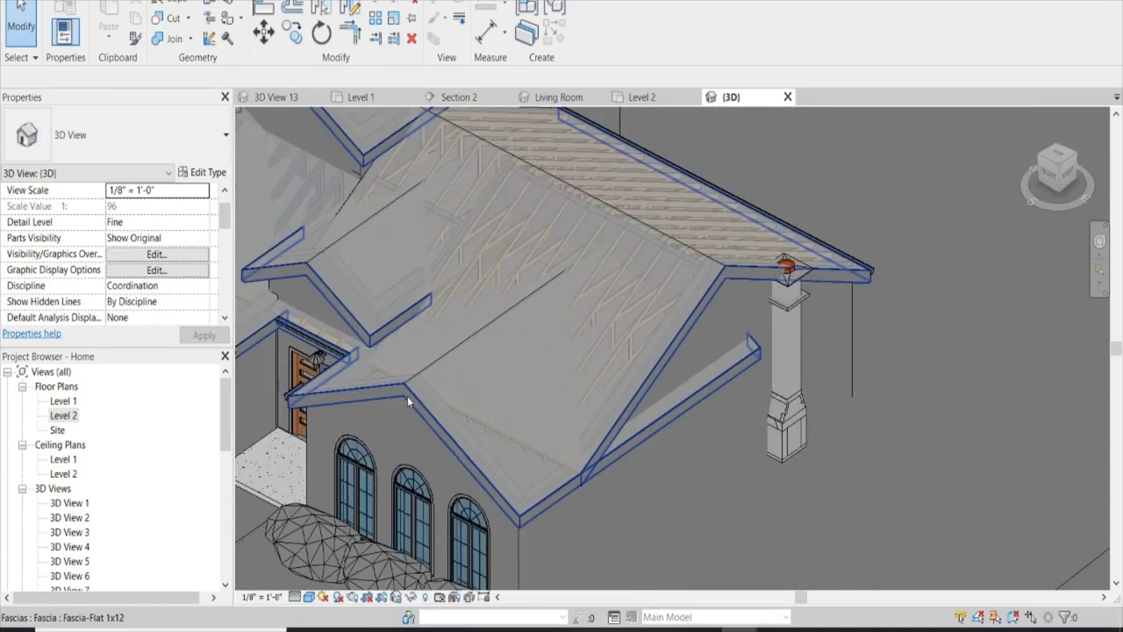
left_click(407, 395)
right_click(407, 395)
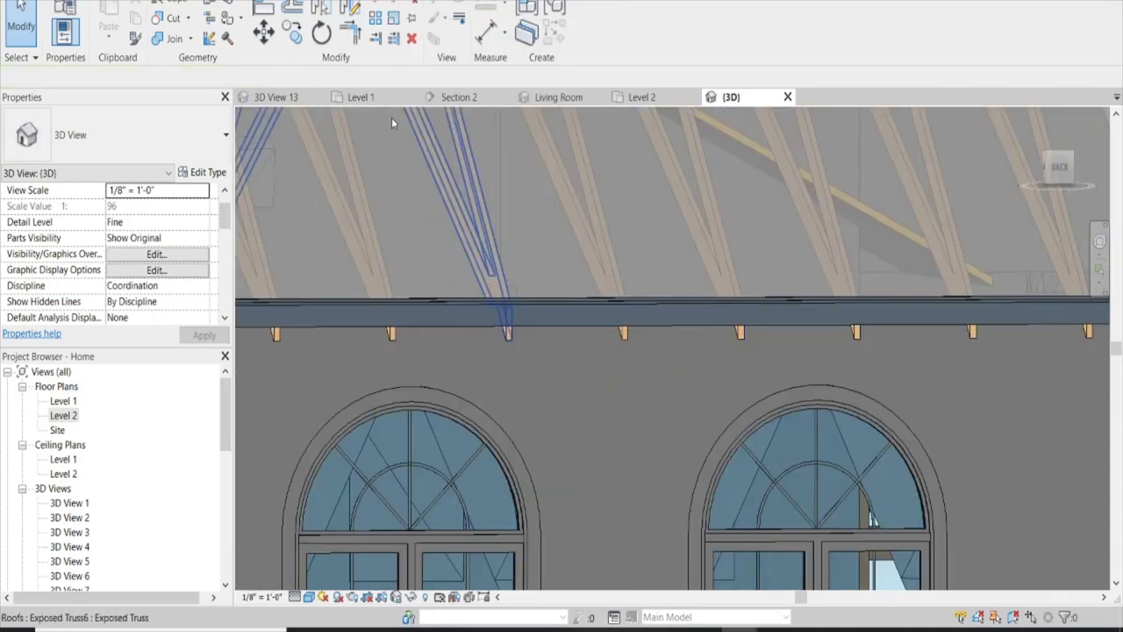
left_click(457, 97)
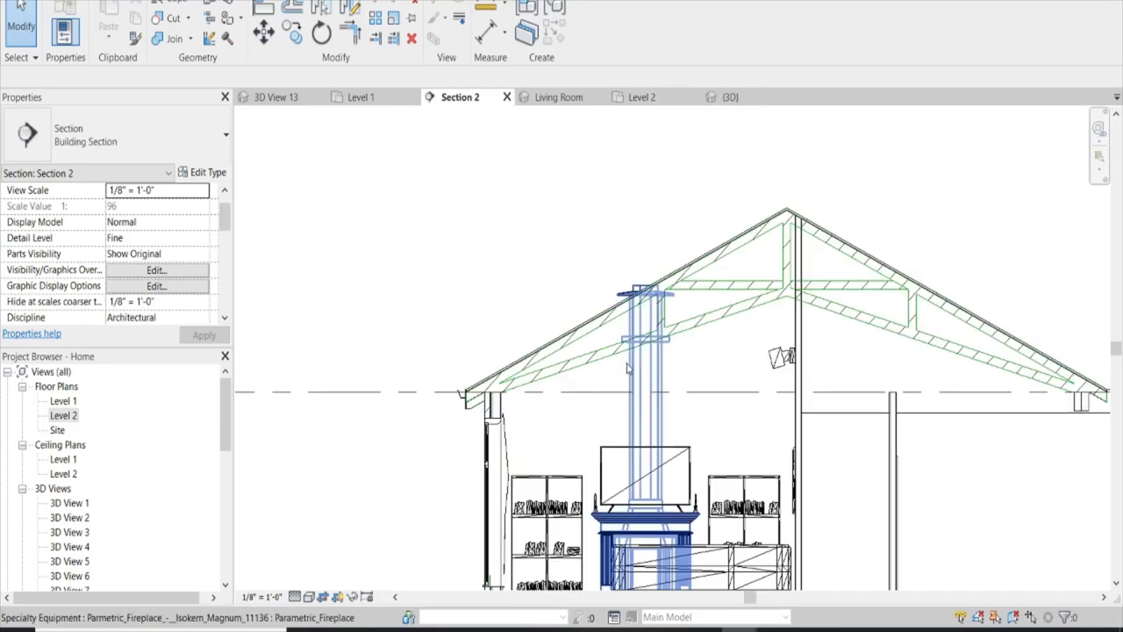
Cancel the accidental floating copy of the truss detail group in Section 2
left_click(690, 332)
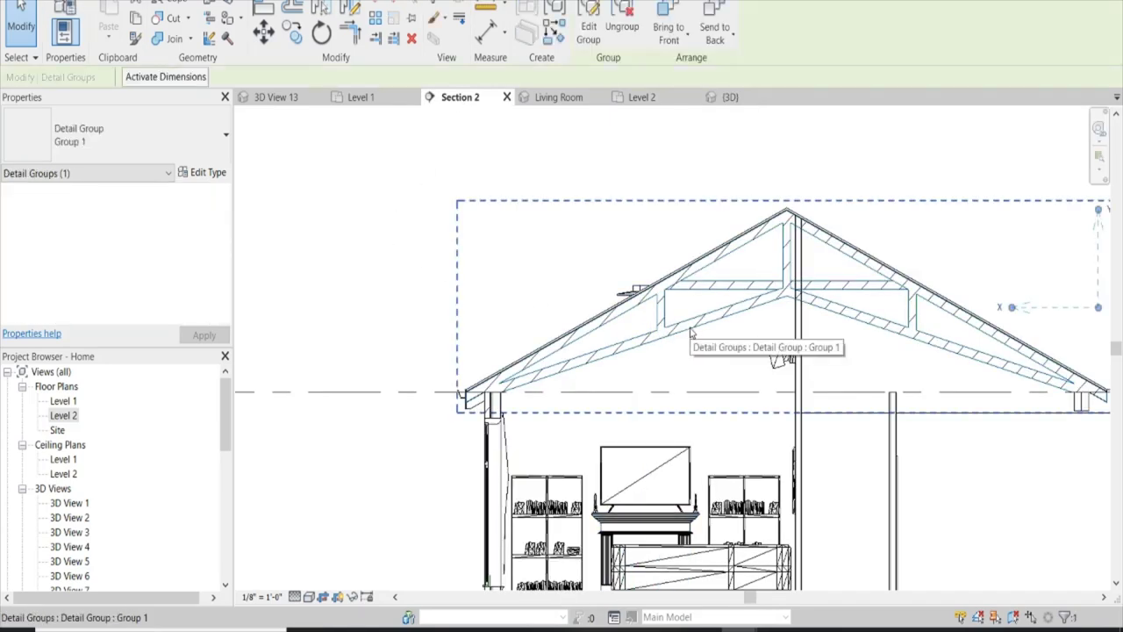
key("Escape")
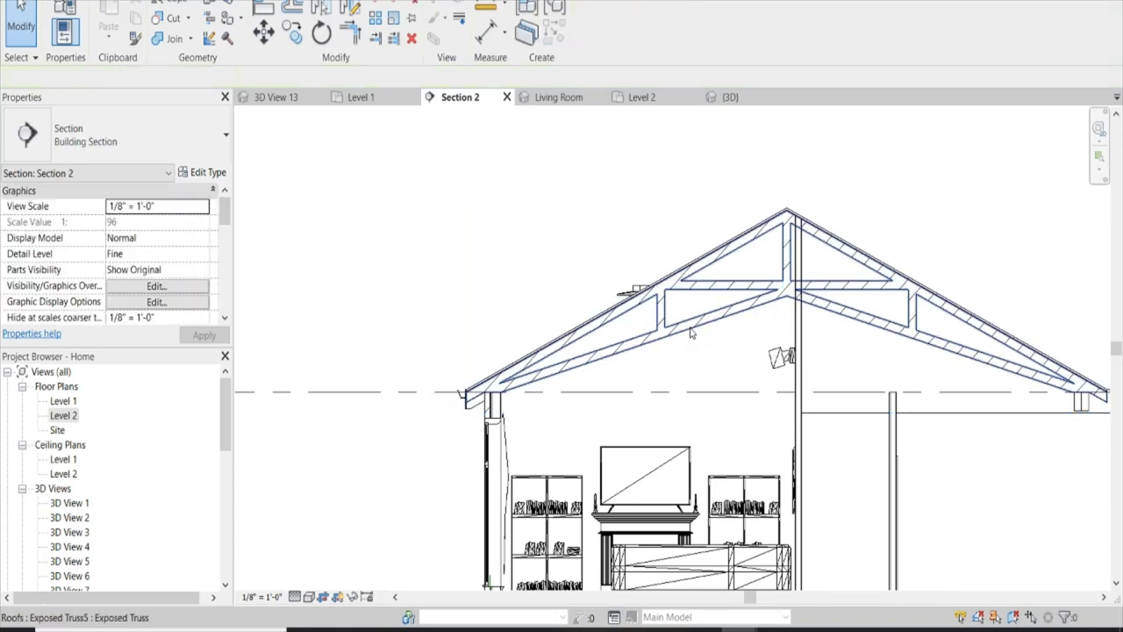
left_click(721, 343)
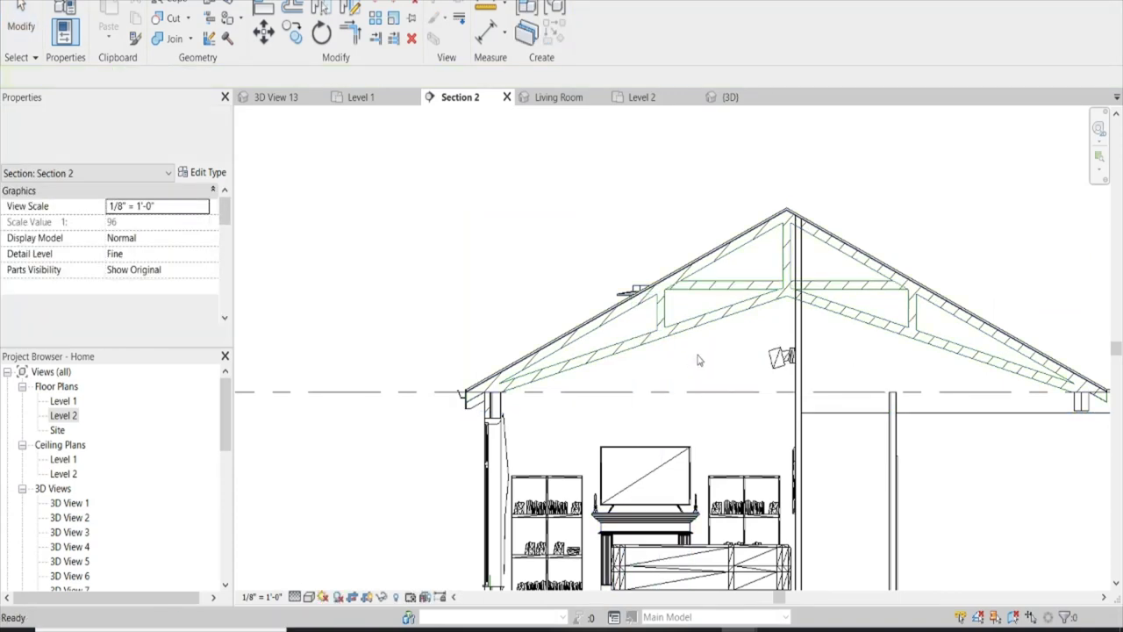
left_click_drag(722, 323, 533, 210)
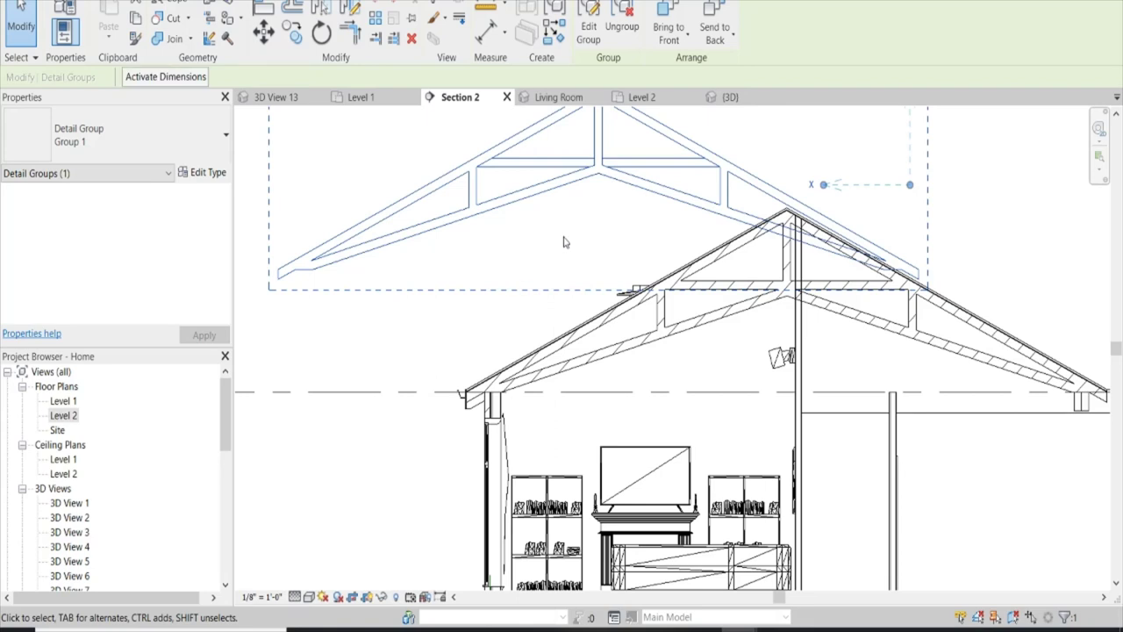
key("Escape")
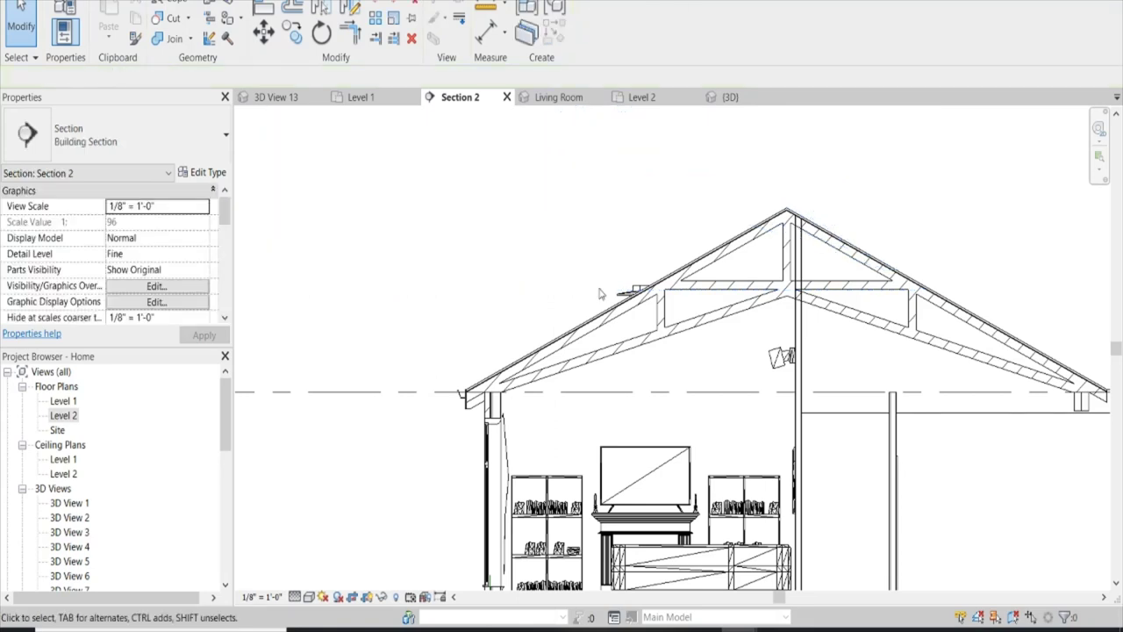
Inspect the roof and truss in Section 2 and the Level 1 plan, ending in Section 2
scroll(720, 326, "up", 1)
left_click(720, 326)
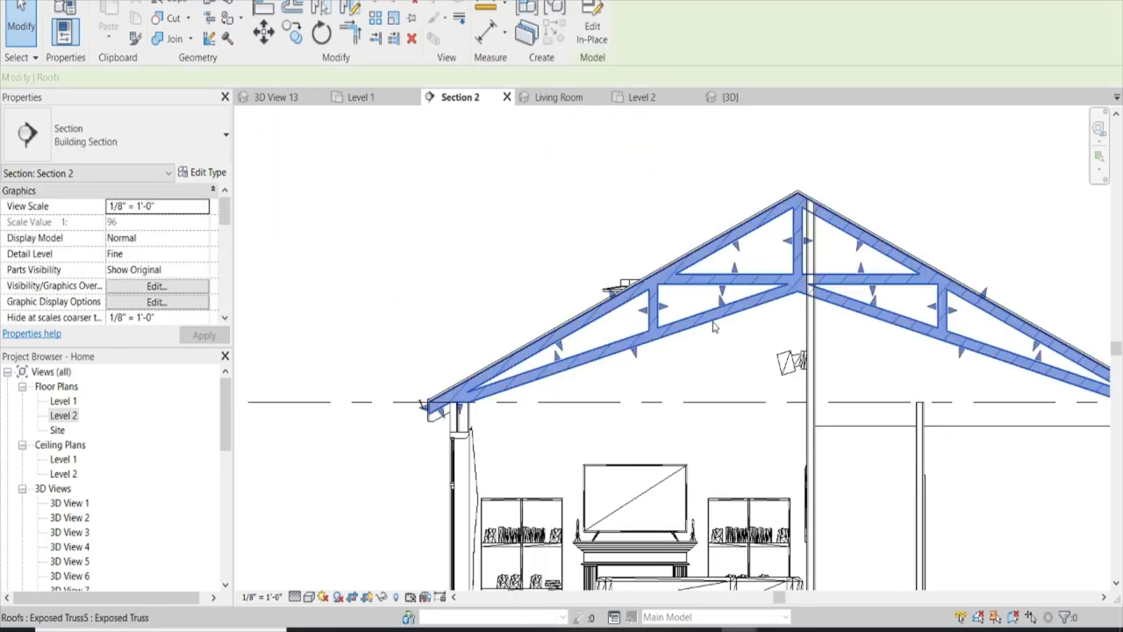
left_click(542, 207)
scroll(483, 417, "up", 4)
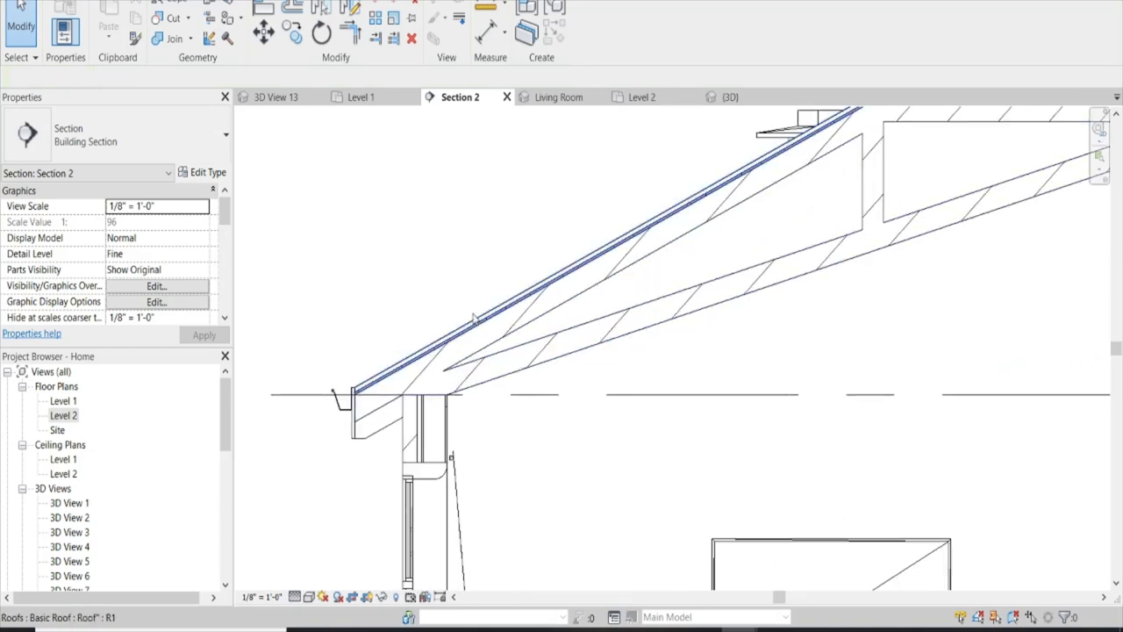
scroll(473, 318, "down", 2)
scroll(472, 303, "down", 1)
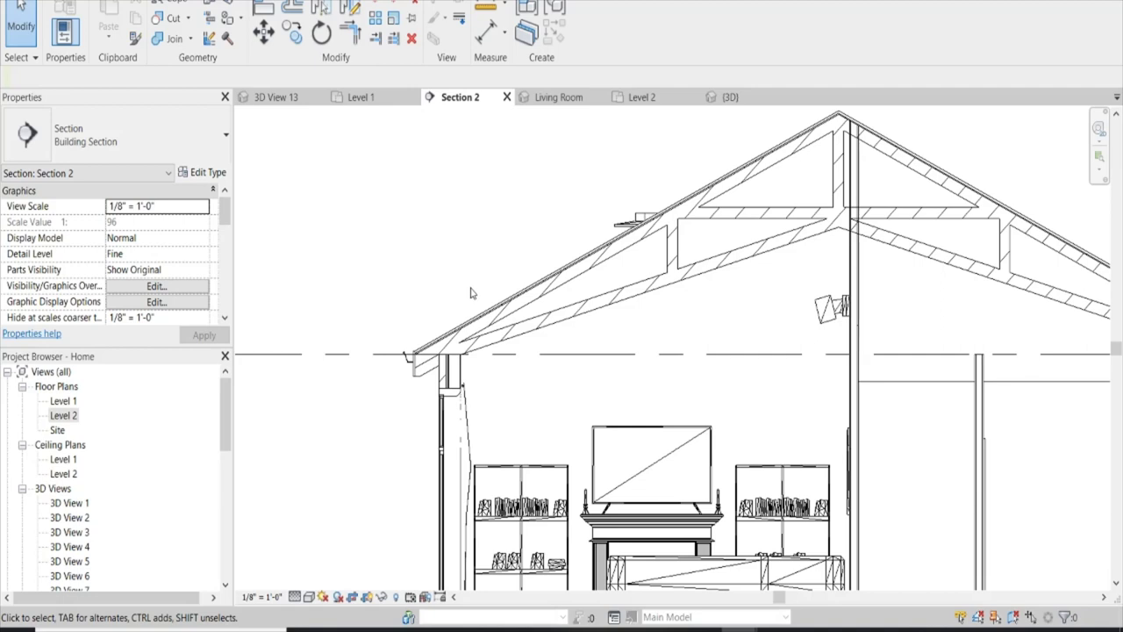
left_click(378, 102)
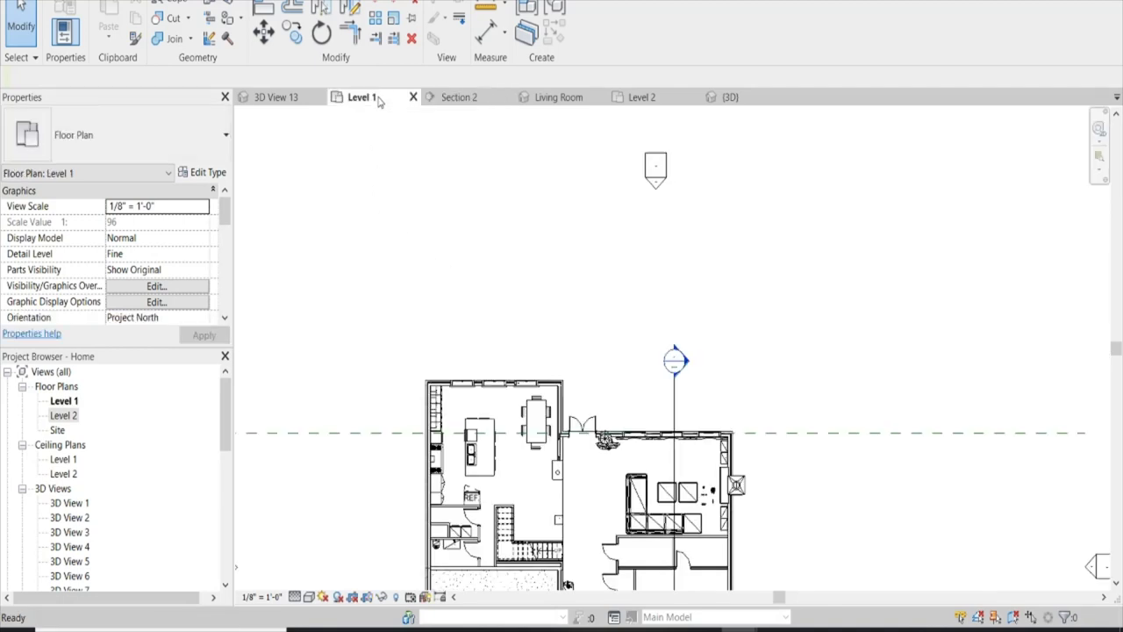
scroll(571, 289, "down", 1)
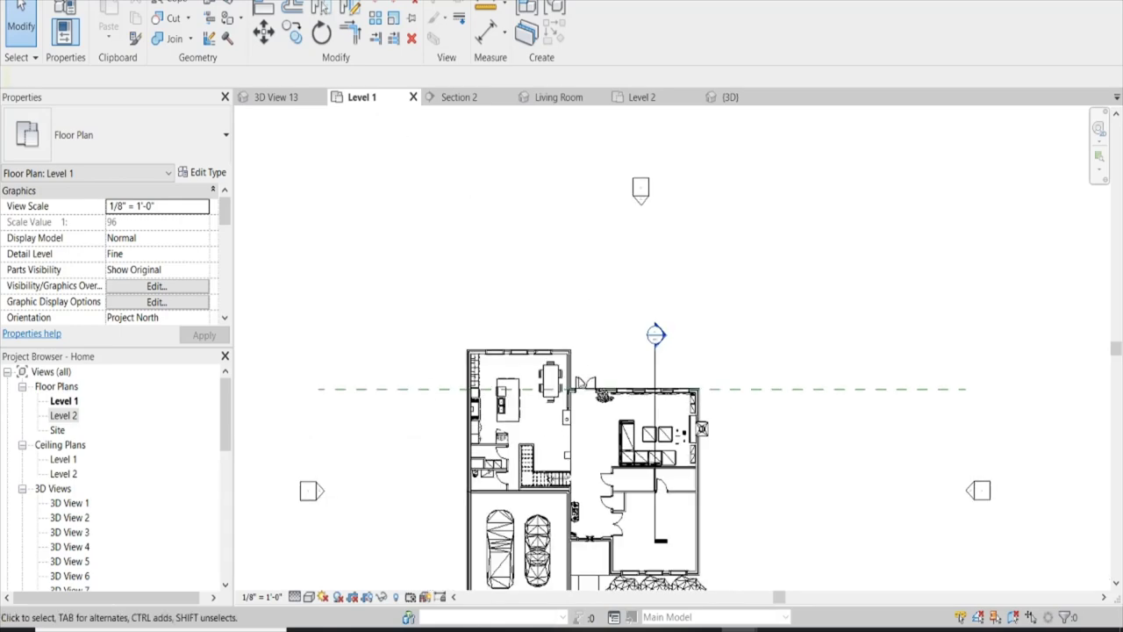
scroll(576, 471, "up", 2)
left_click(459, 96)
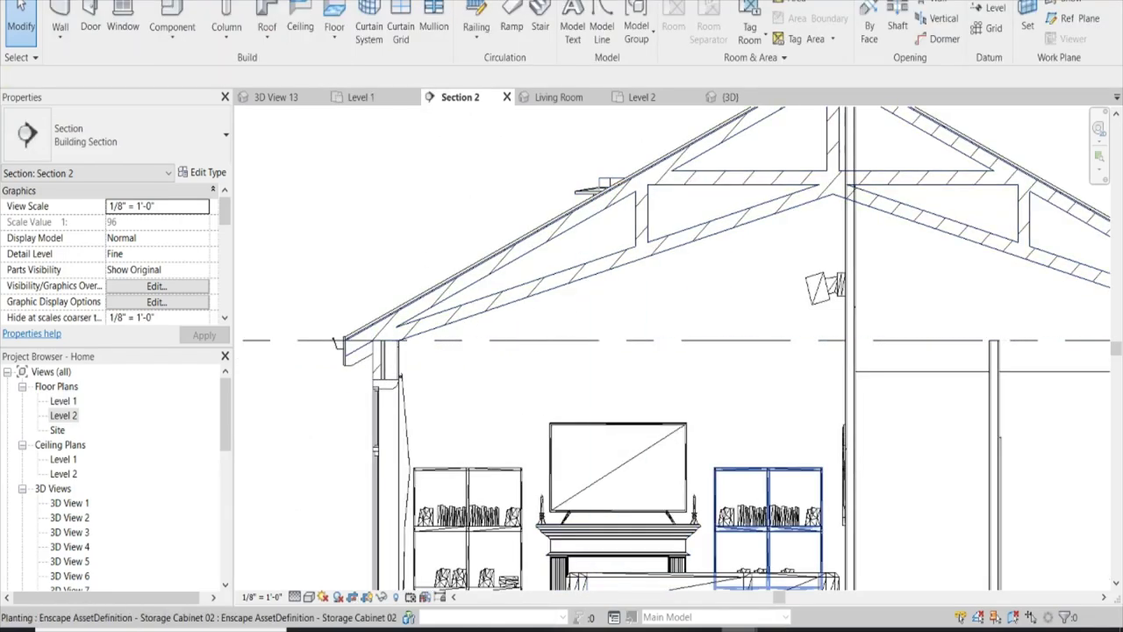
Bring up the Enscape Living Room render and tilt the camera up to the ceiling trusses
left_click(814, 562)
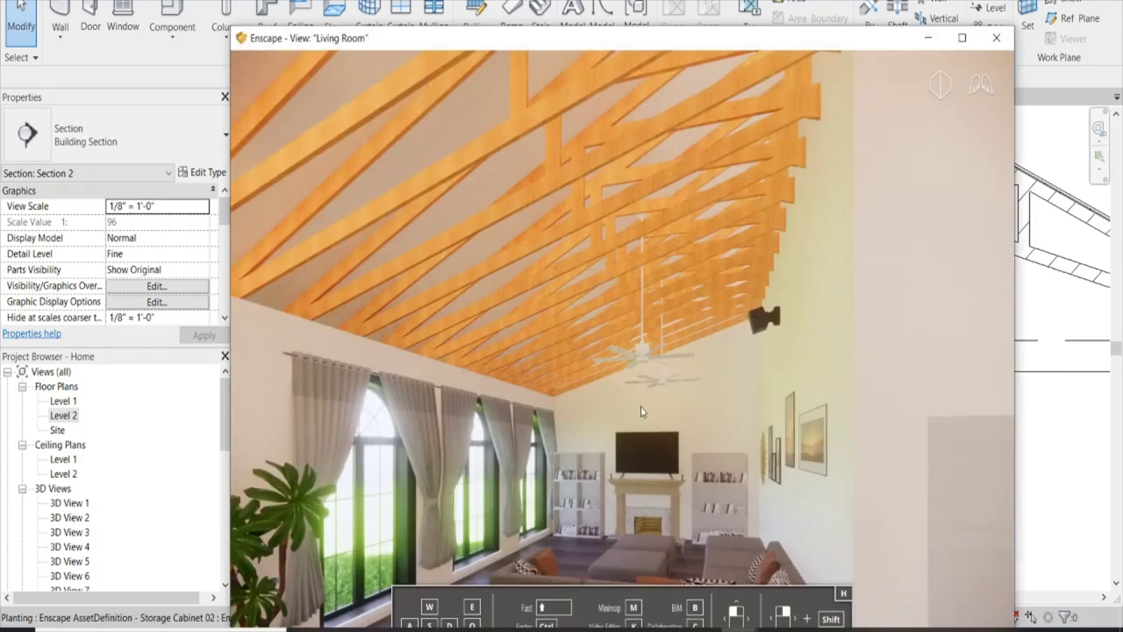
mouse_move(641, 406)
left_mouse_down()
mouse_move(790, 290)
mouse_move(667, 316)
mouse_move(737, 290)
mouse_move(702, 263)
mouse_move(666, 272)
mouse_move(667, 316)
mouse_move(649, 263)
mouse_move(566, 369)
mouse_move(531, 333)
left_mouse_up()
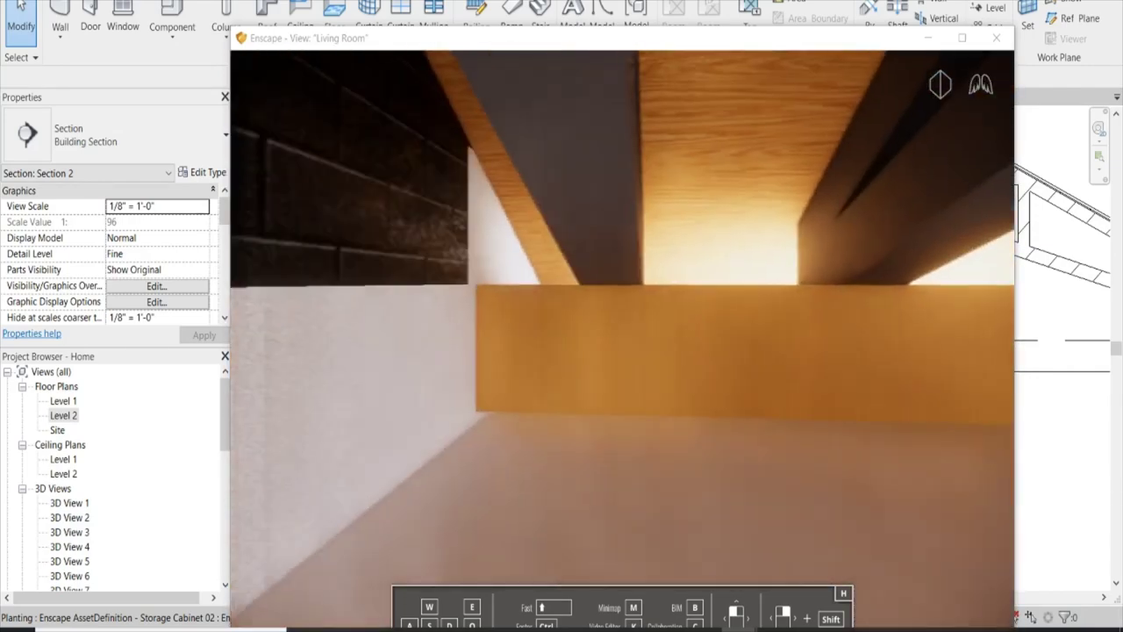
Orbit and zoom the 3D view in to the roof edge and truss framing
scroll(577, 395, "down", 4)
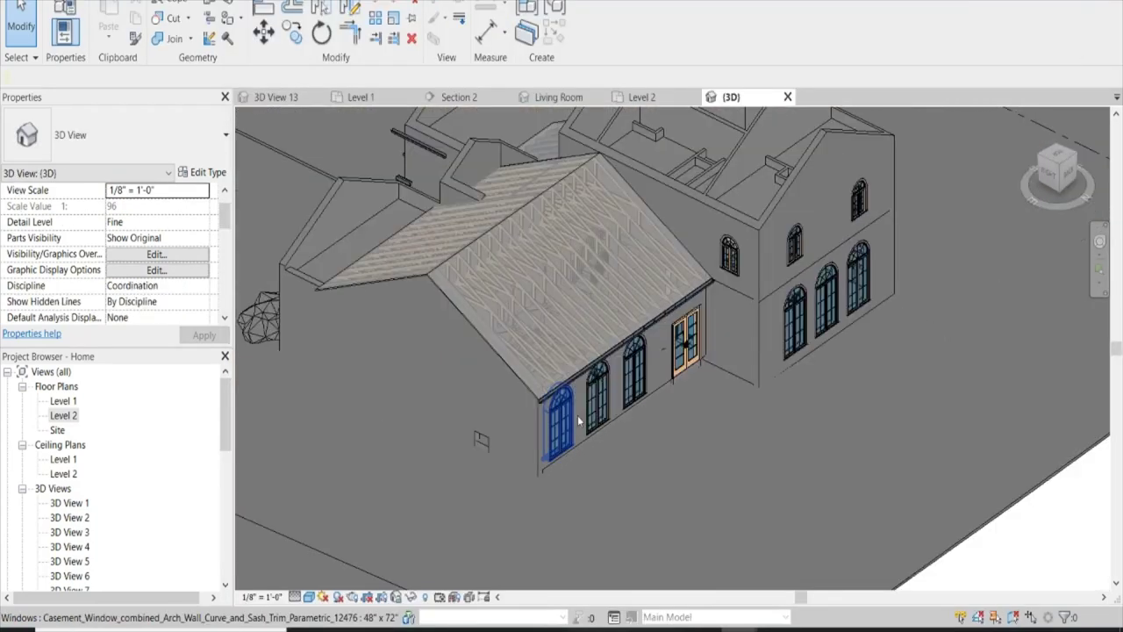
scroll(577, 415, "up", 3)
scroll(481, 429, "up", 2)
scroll(429, 304, "down", 2)
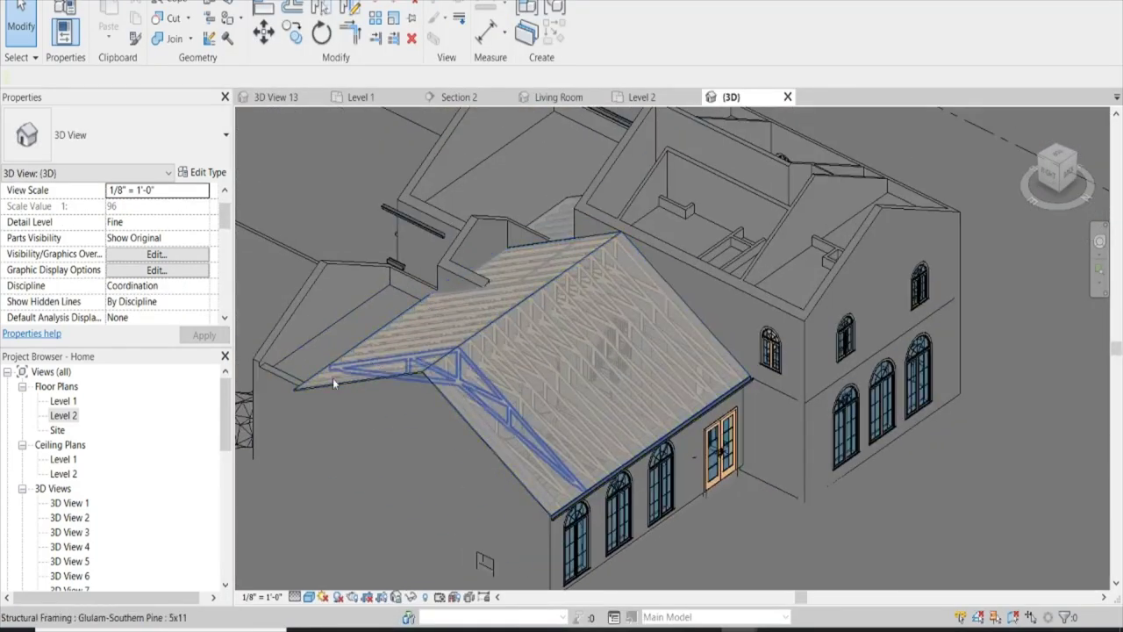
scroll(333, 381, "up", 1)
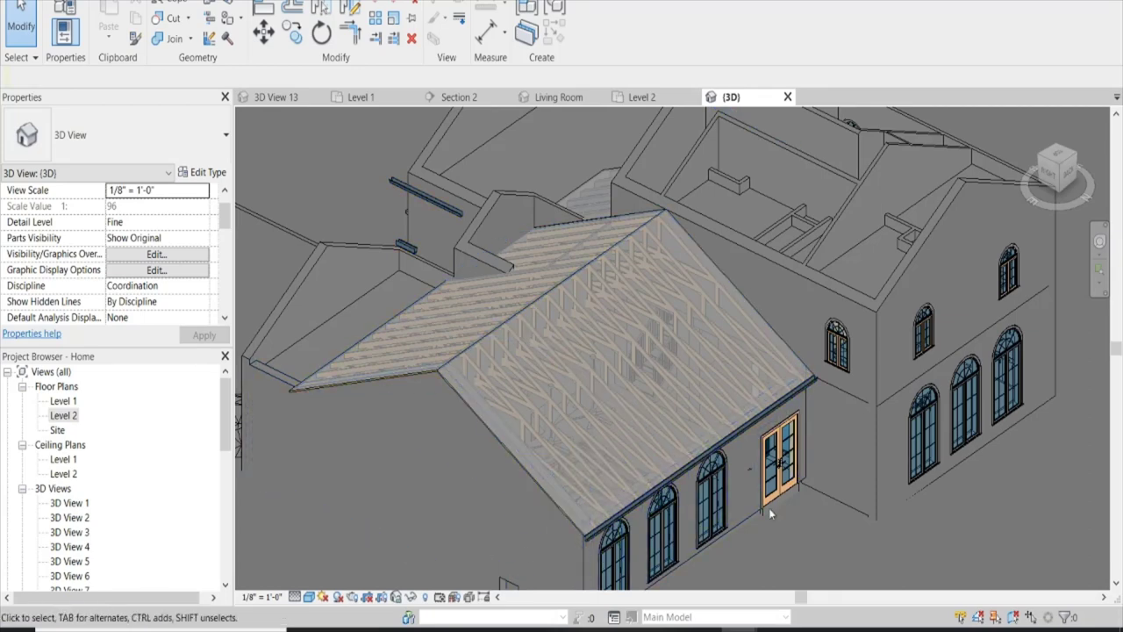
middle_click_drag(411, 332, 458, 355, "shift")
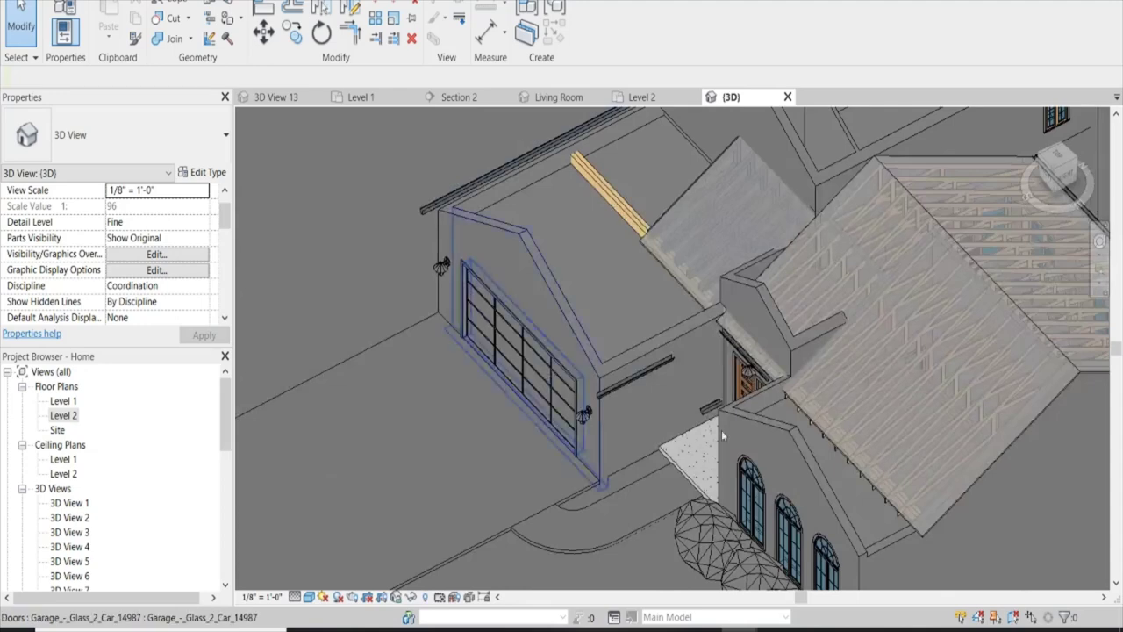
scroll(889, 528, "up", 3)
scroll(881, 529, "up", 2)
scroll(881, 529, "up", 1)
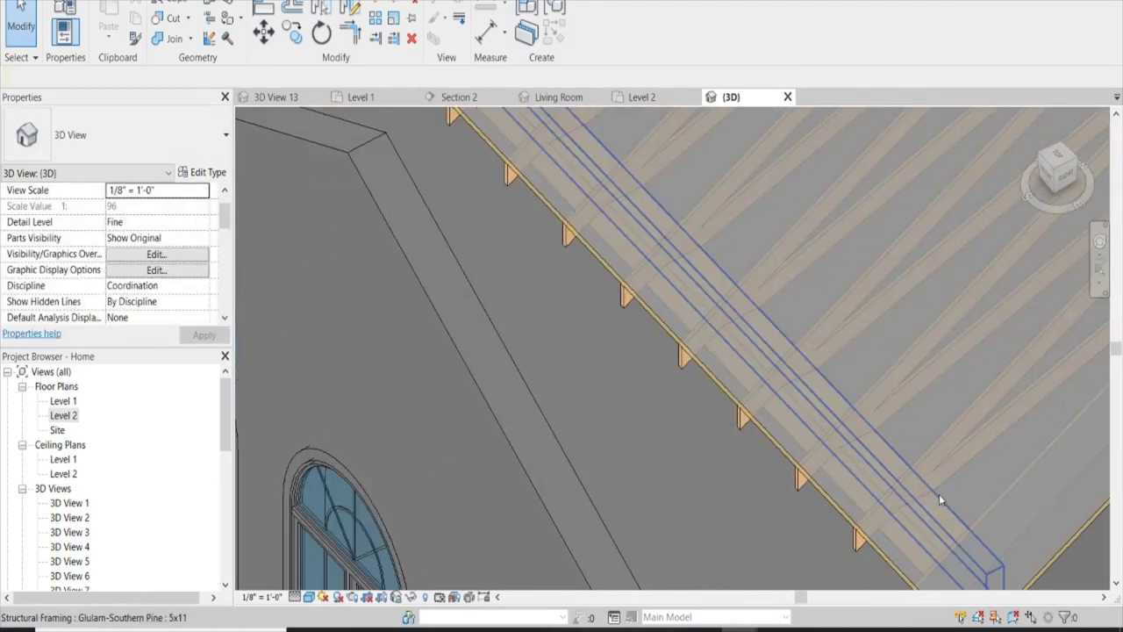
Select and inspect the Glulam-Southern Pine 5x11 beam along the roof edge, then deselect it
left_click(914, 516)
middle_click_drag(940, 524, 928, 444, "shift")
scroll(800, 437, "down", 5)
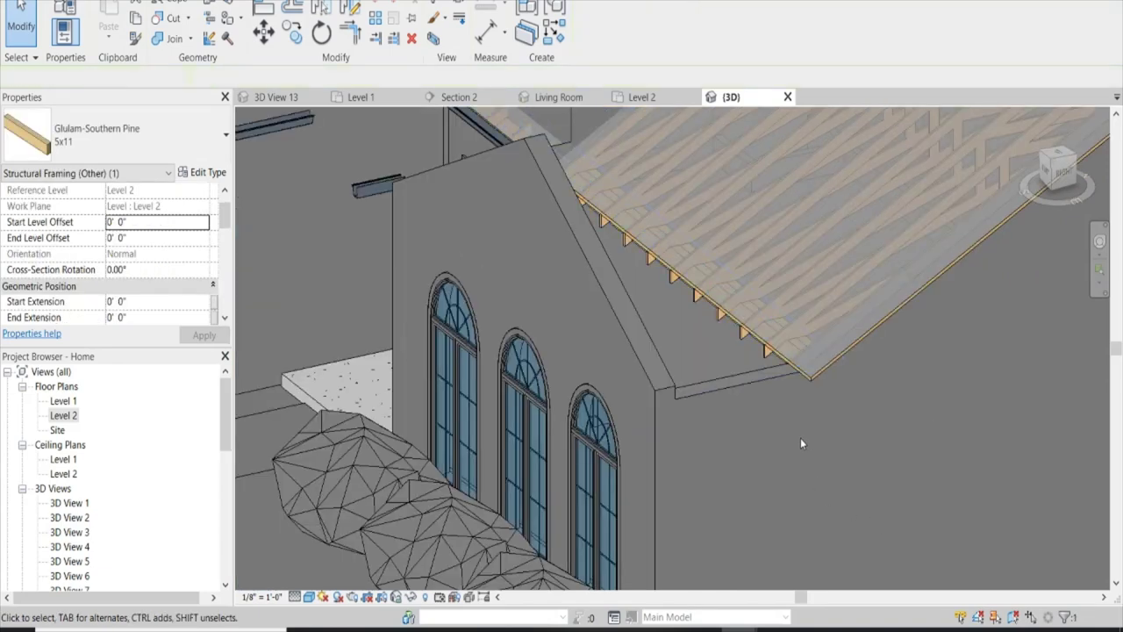
key("Escape")
Fly the Enscape camera along the front and above the roof with D and E, then minimize Enscape
key("d")
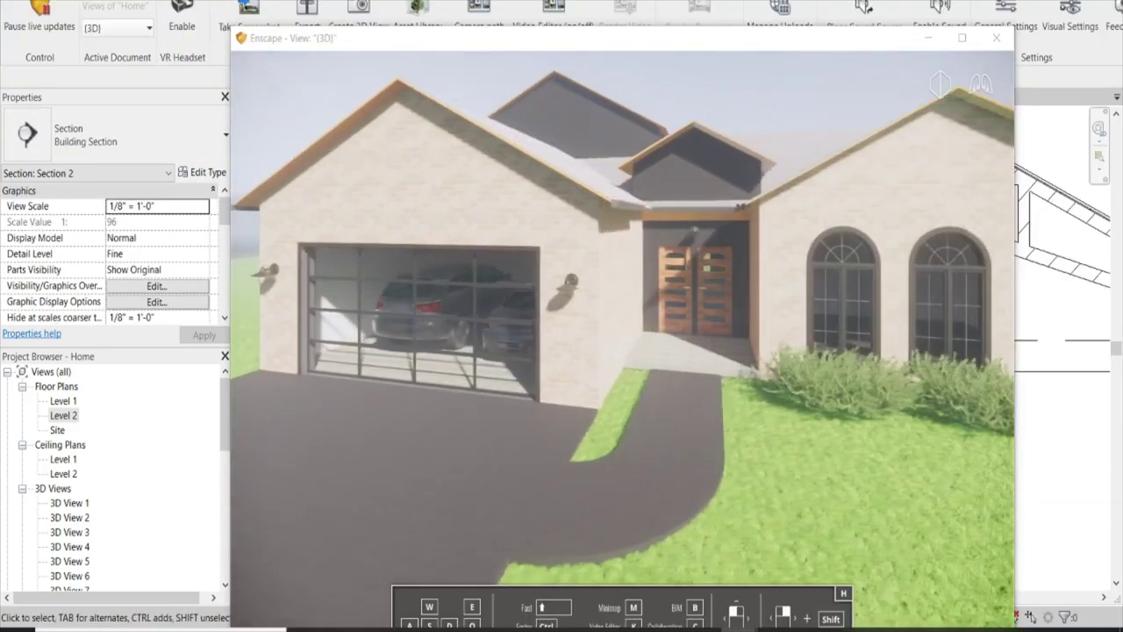
key("e")
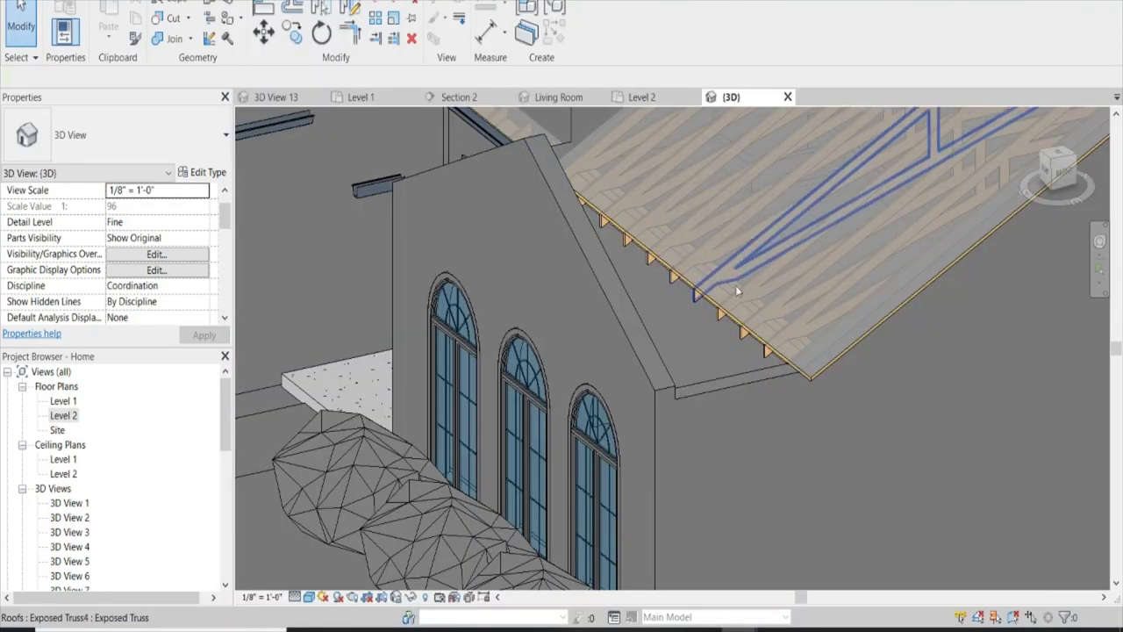
scroll(735, 285, "up", 5)
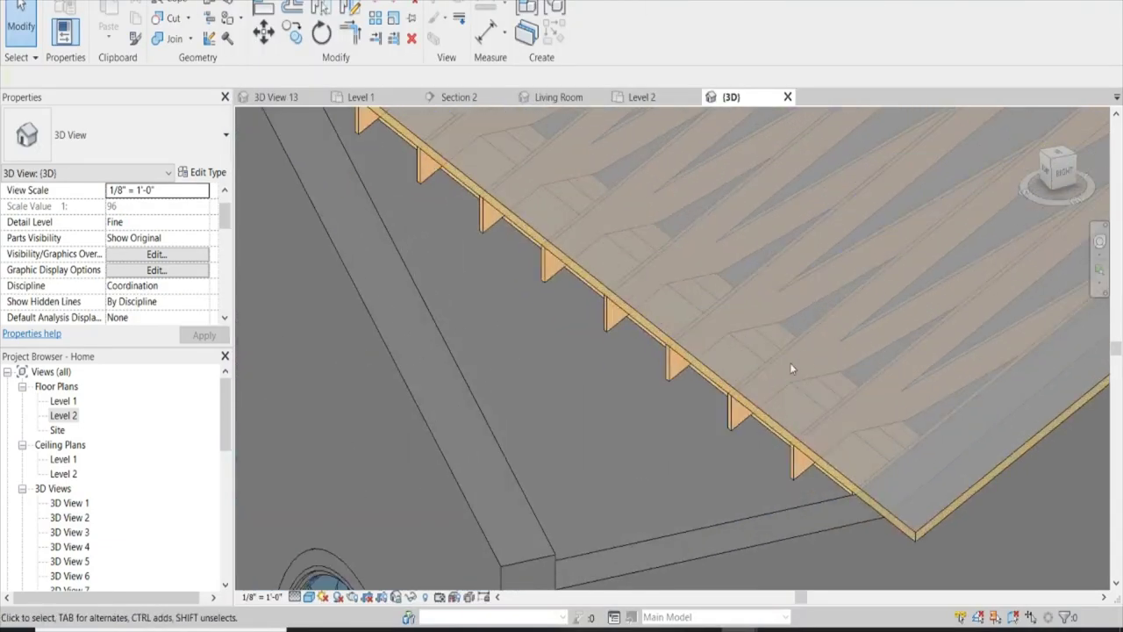
scroll(708, 381, "down", 3)
scroll(709, 380, "down", 2)
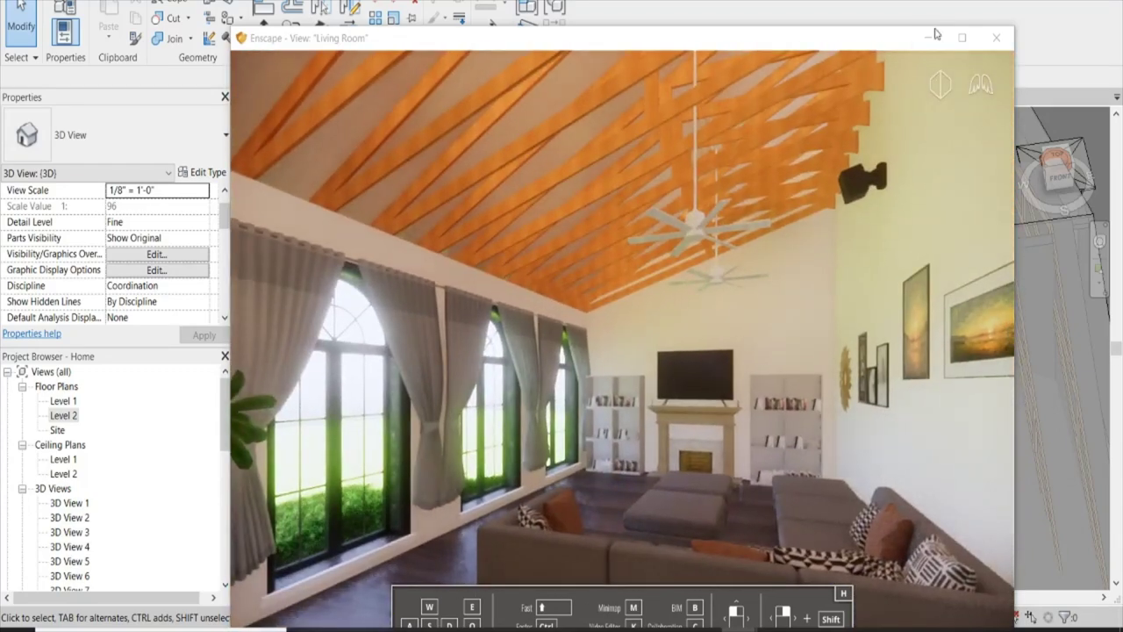
left_click(932, 35)
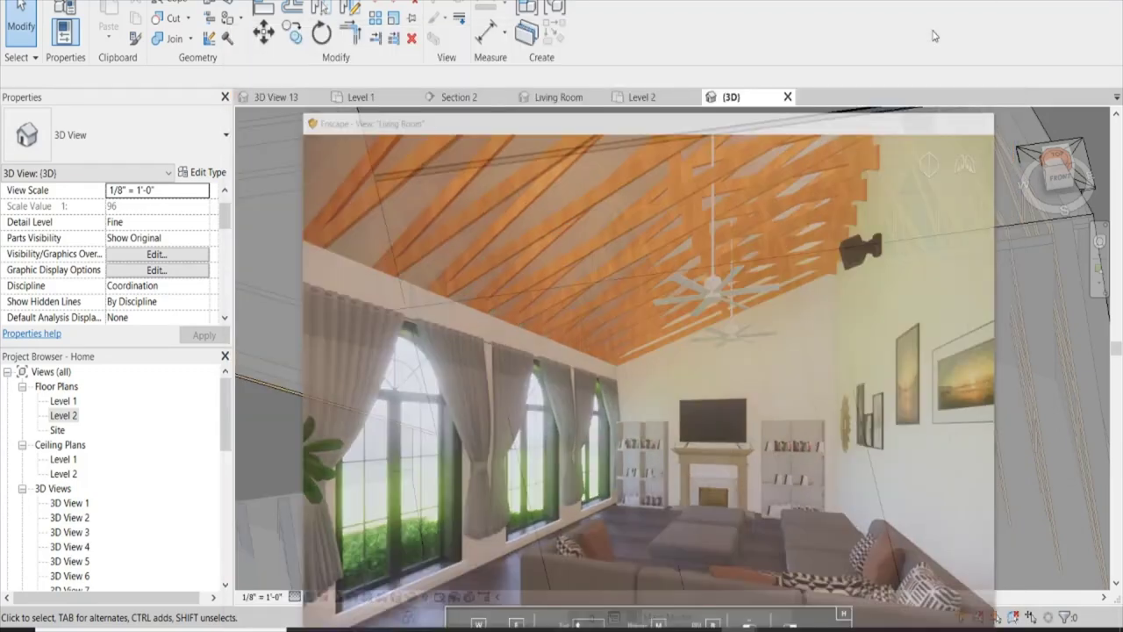
mouse_move(552, 356)
middle_mouse_down("shift")
mouse_move(679, 373)
mouse_move(542, 415)
mouse_move(662, 382)
middle_mouse_up("shift")
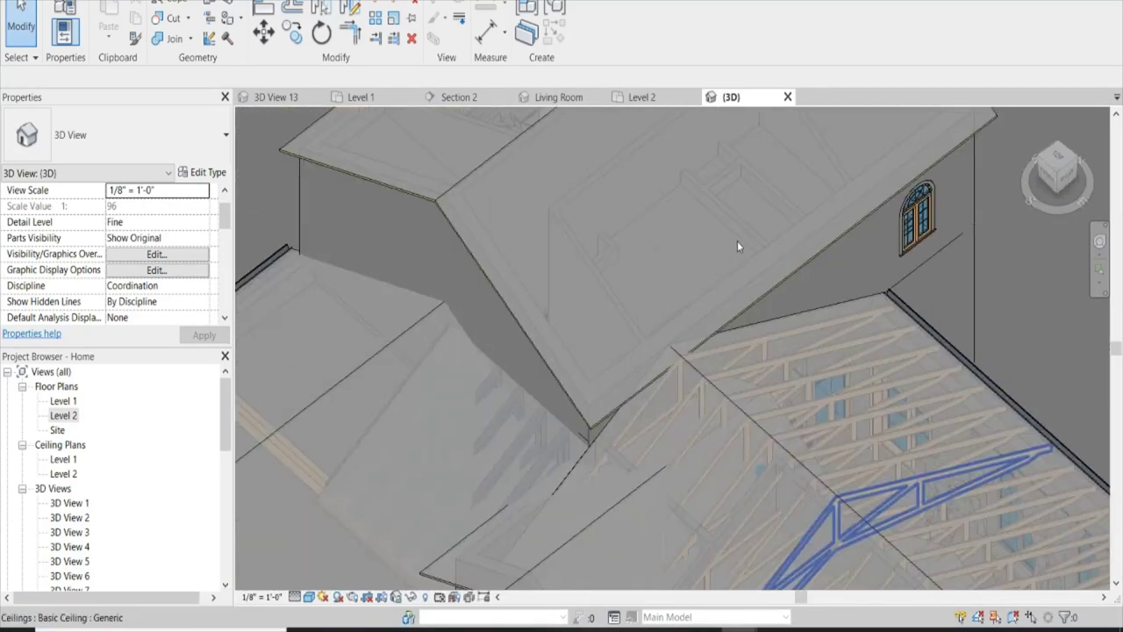
Orbit to the roof's other side and select the floor and the arched-window Generic - 2x6 wall
mouse_move(739, 241)
middle_mouse_down("shift")
mouse_move(1049, 414)
mouse_move(720, 147)
middle_mouse_up("shift")
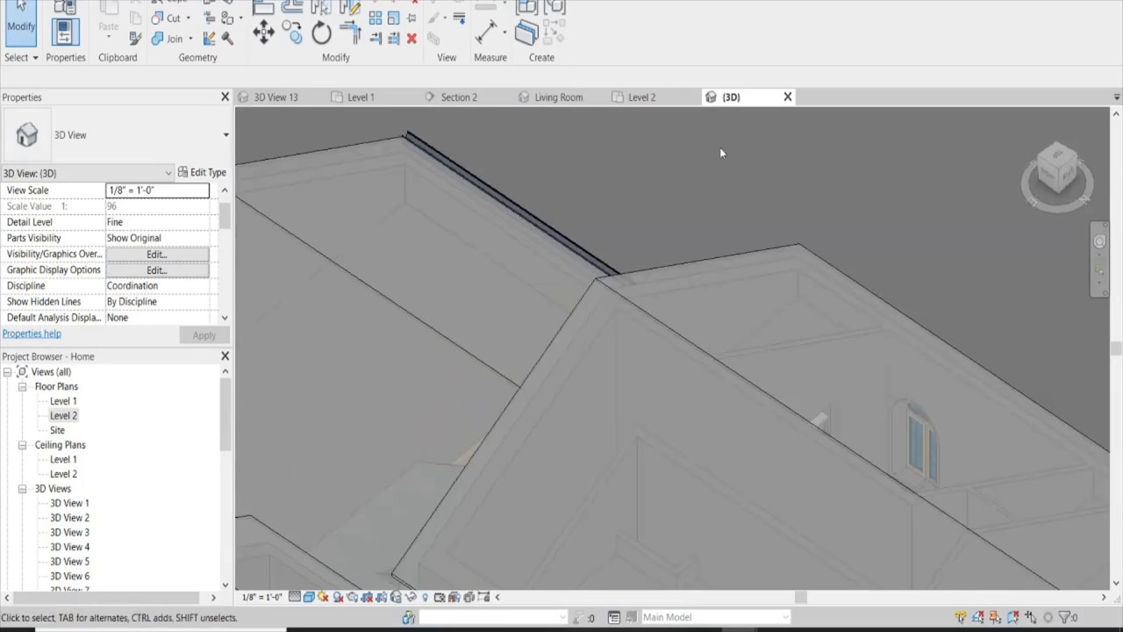
scroll(703, 335, "down", 5)
scroll(703, 222, "up", 5)
scroll(614, 290, "up", 2)
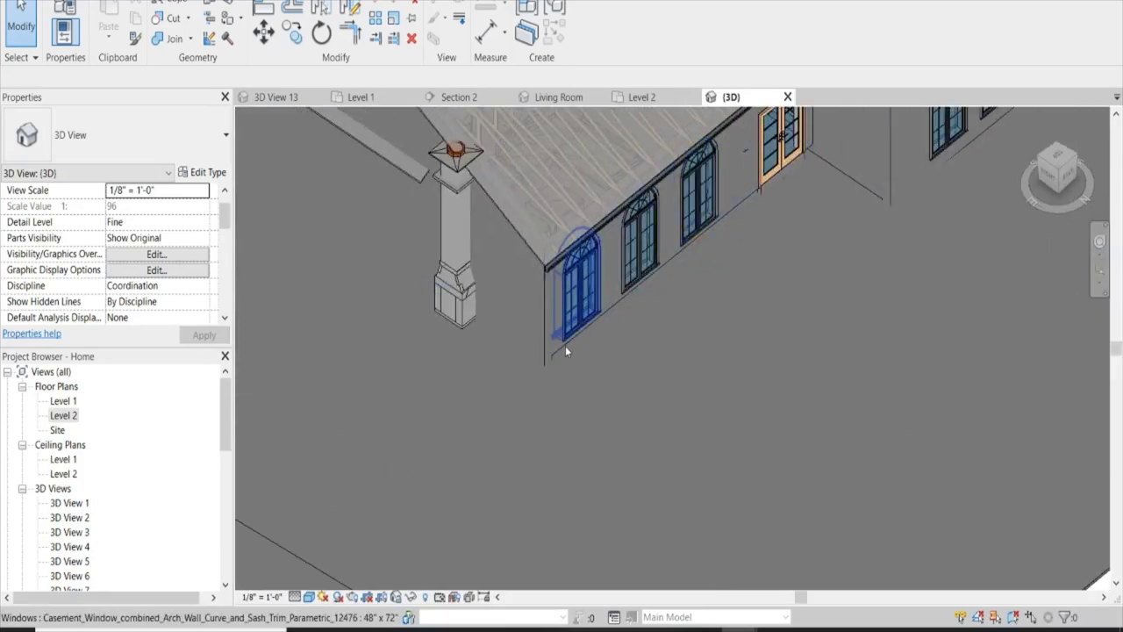
left_click(564, 349)
scroll(696, 273, "up", 2)
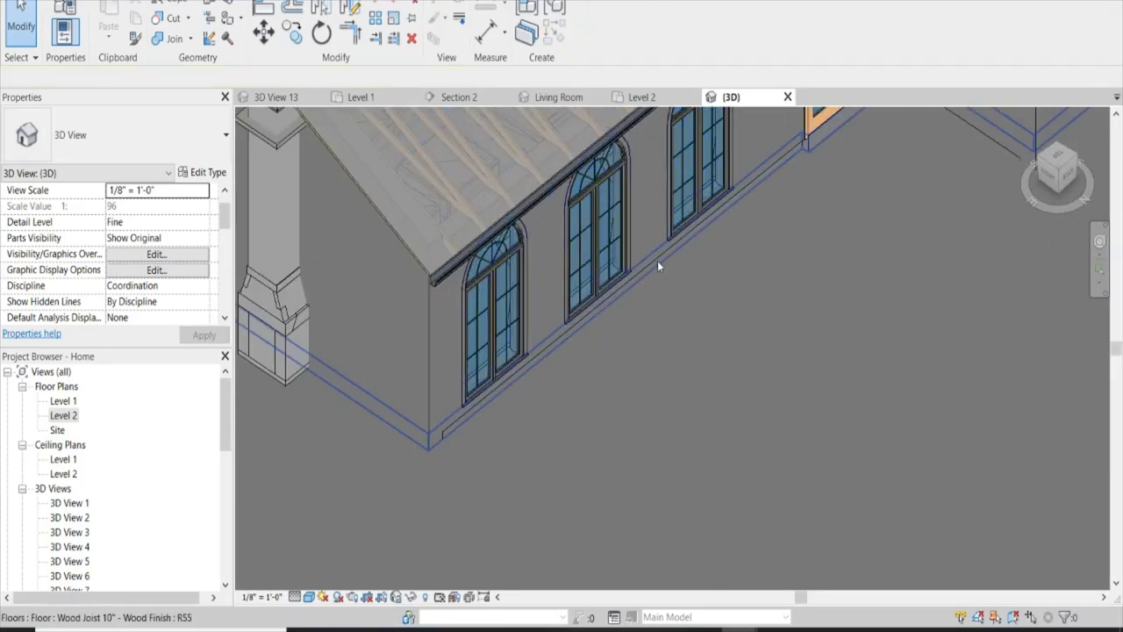
left_click(658, 253)
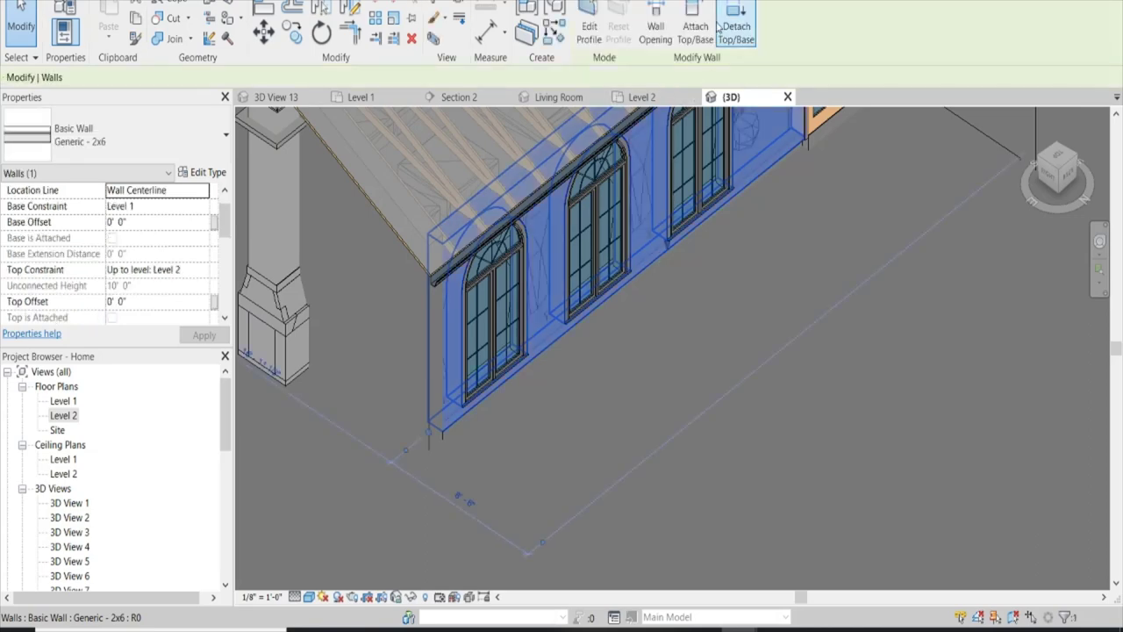